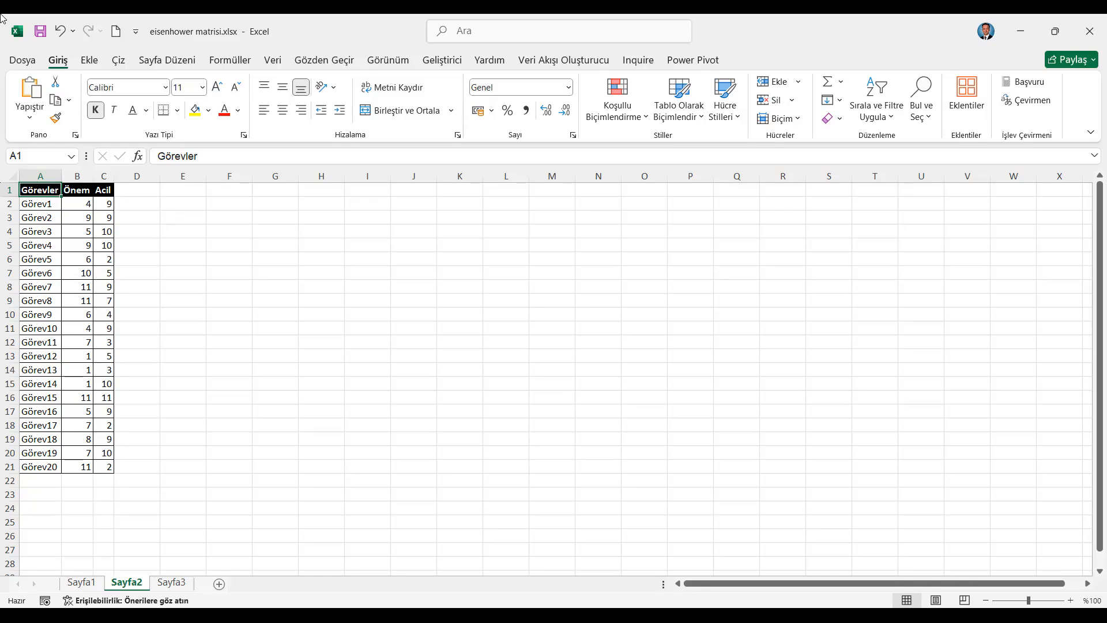
{"action": "left_click", "coordinate": [34, 230]}
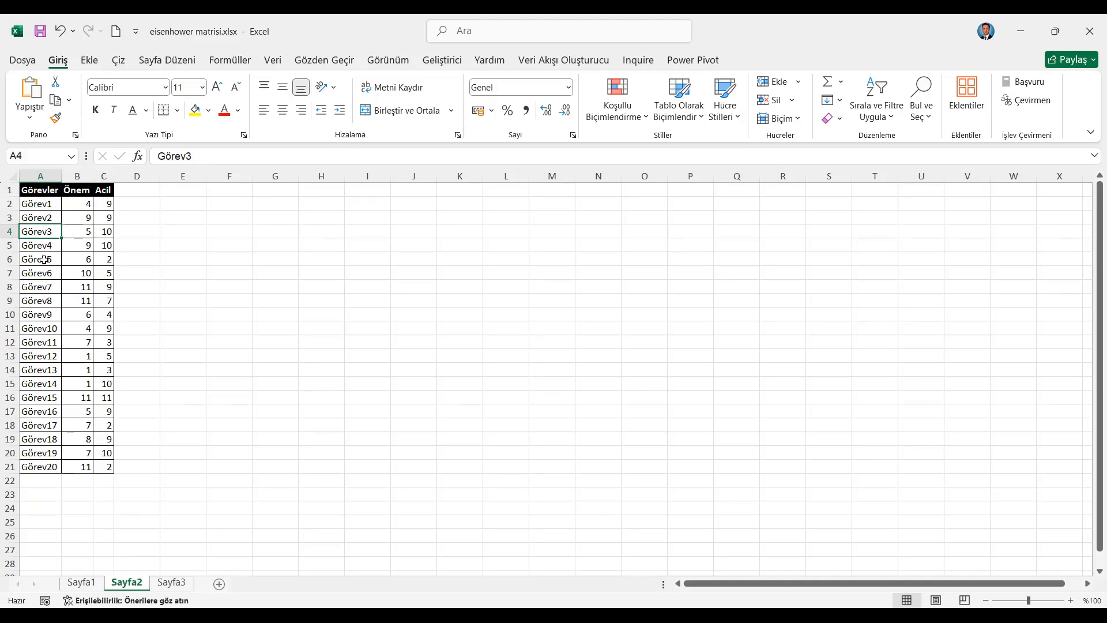
{"action": "left_click_drag", "start_coordinate": [78, 193], "coordinate": [103, 191]}
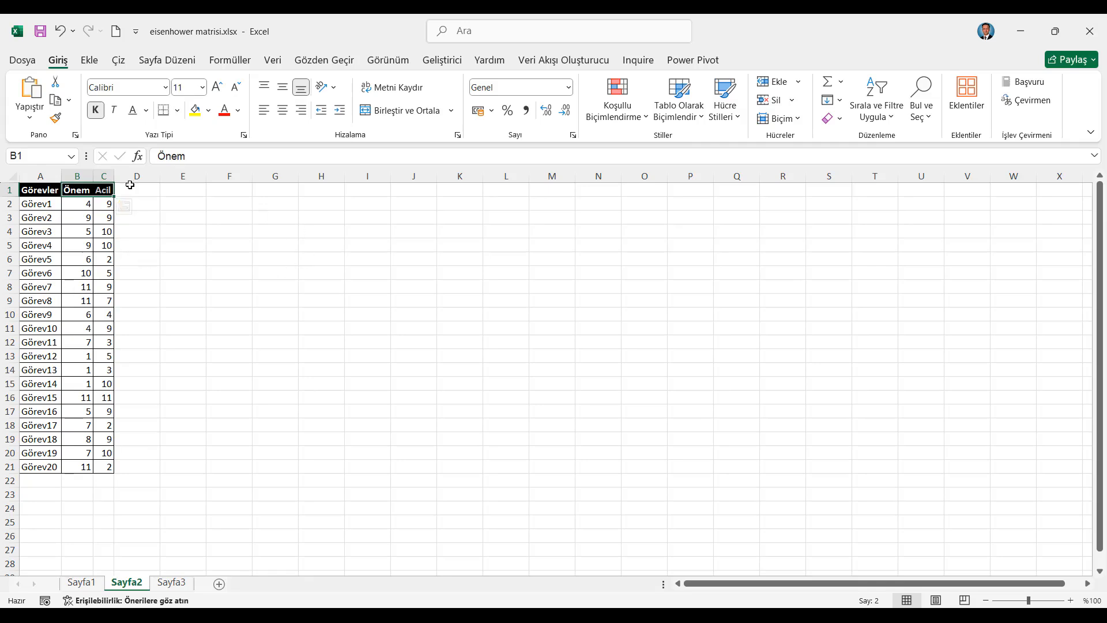
- Enter the formula =EĞER(B2<=5;"Önemli Değil";"Önemli") in cell D2 to classify the first task's importance
{"action": "left_click", "coordinate": [148, 207]}
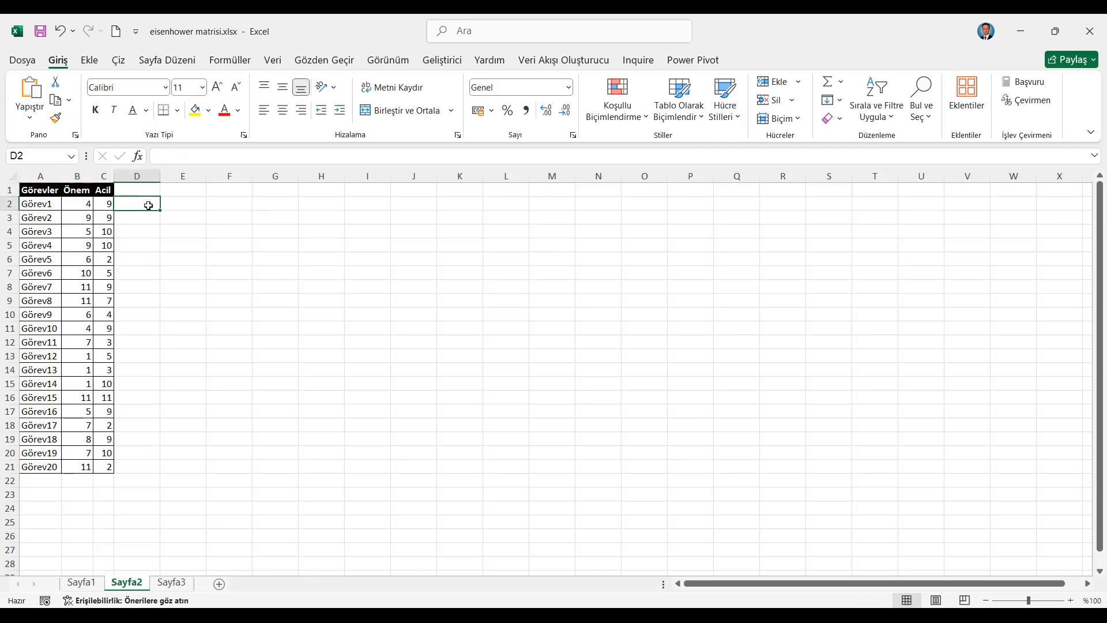
{"action": "type", "text": "=eğe"}
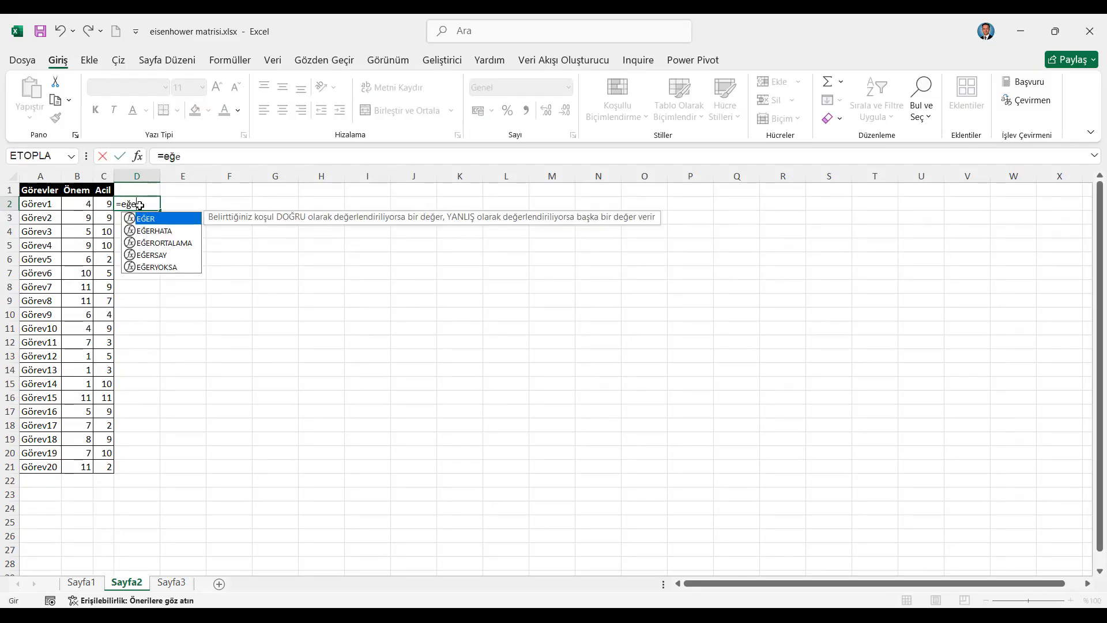
{"action": "key", "text": "Tab"}
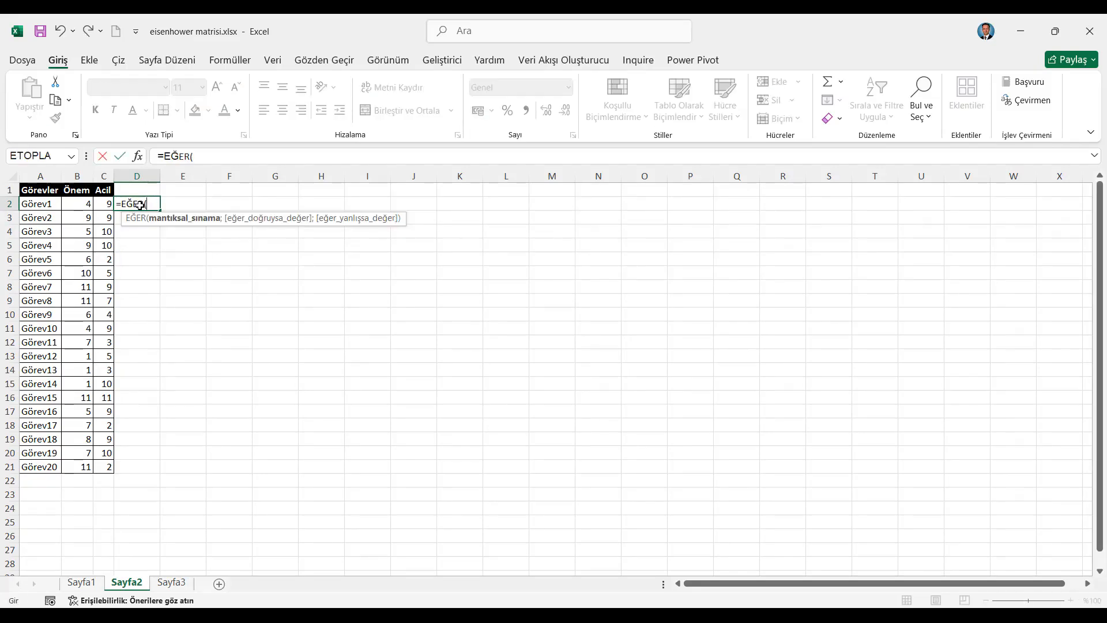
{"action": "left_click", "coordinate": [77, 205]}
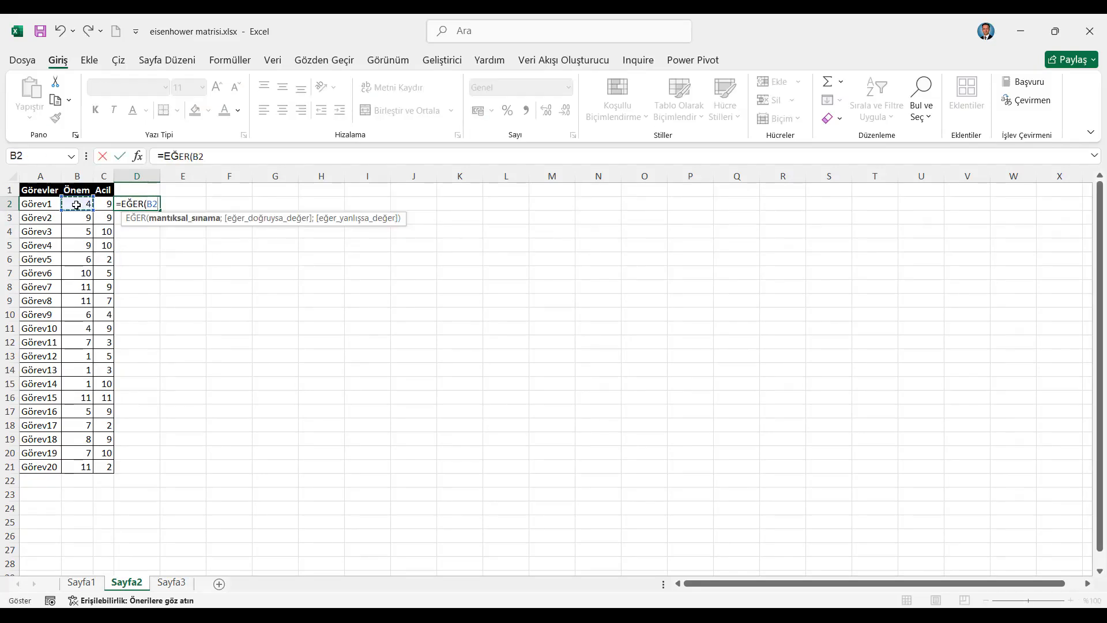
{"action": "type", "text": "<=5;"}
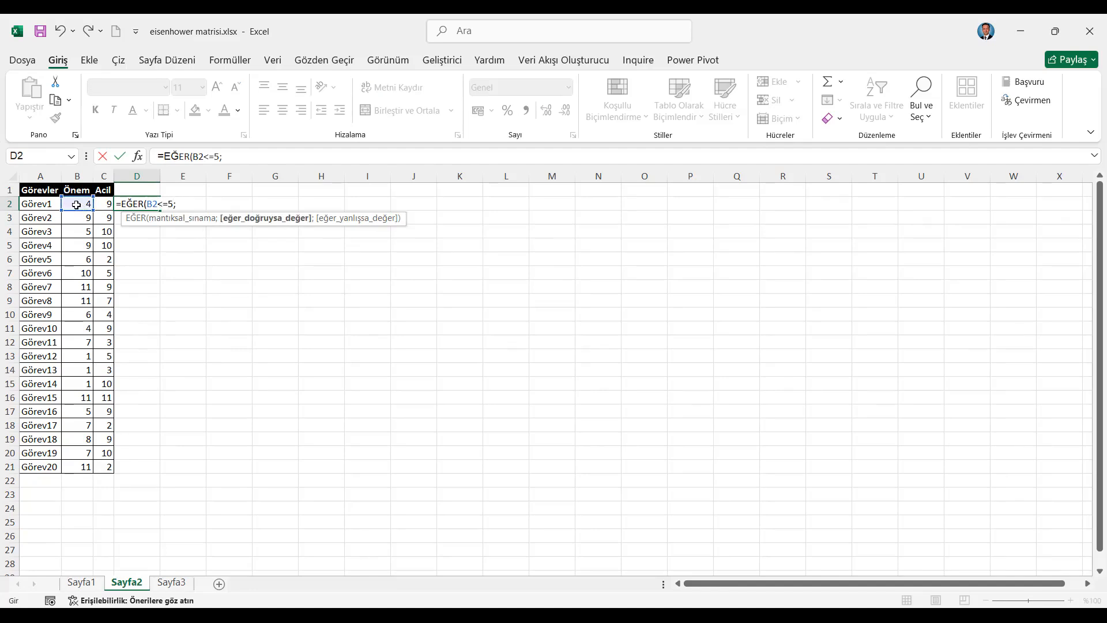
{"action": "type", "text": "\"Ö"}
{"action": "key", "text": "Caps_Lock"}
{"action": "type", "text": "n"}
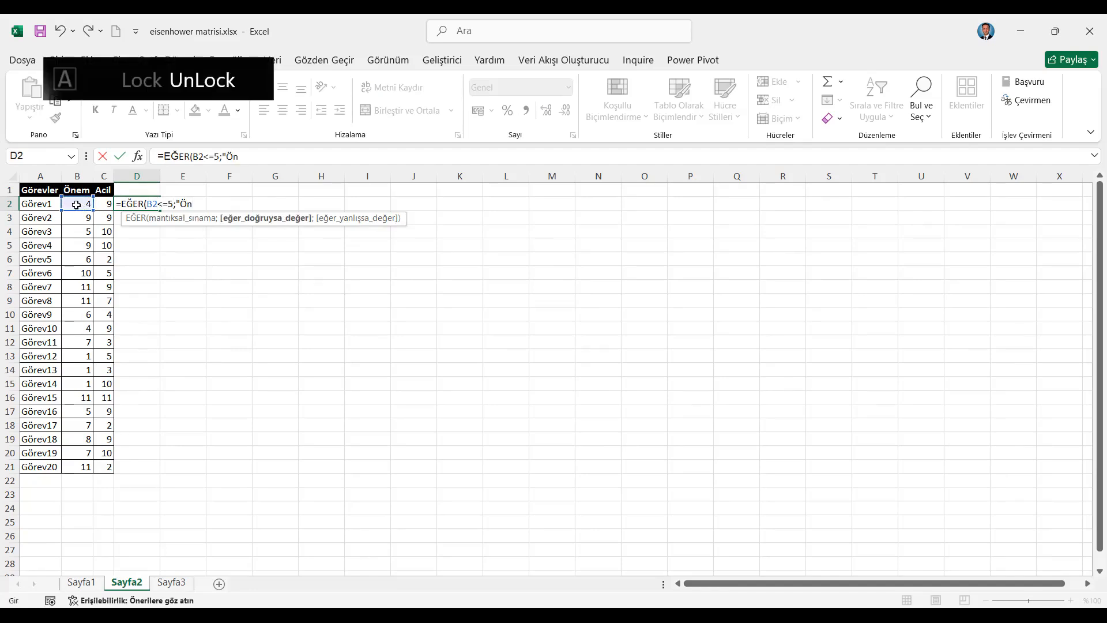
{"action": "type", "text": "emli De"}
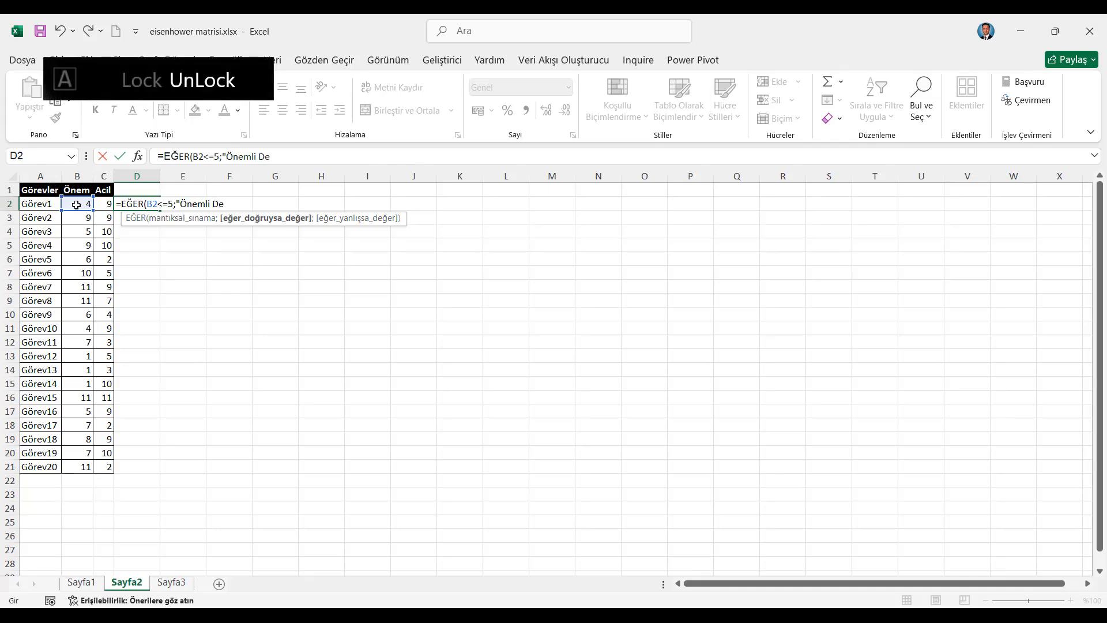
{"action": "type", "text": "ğil\";\""}
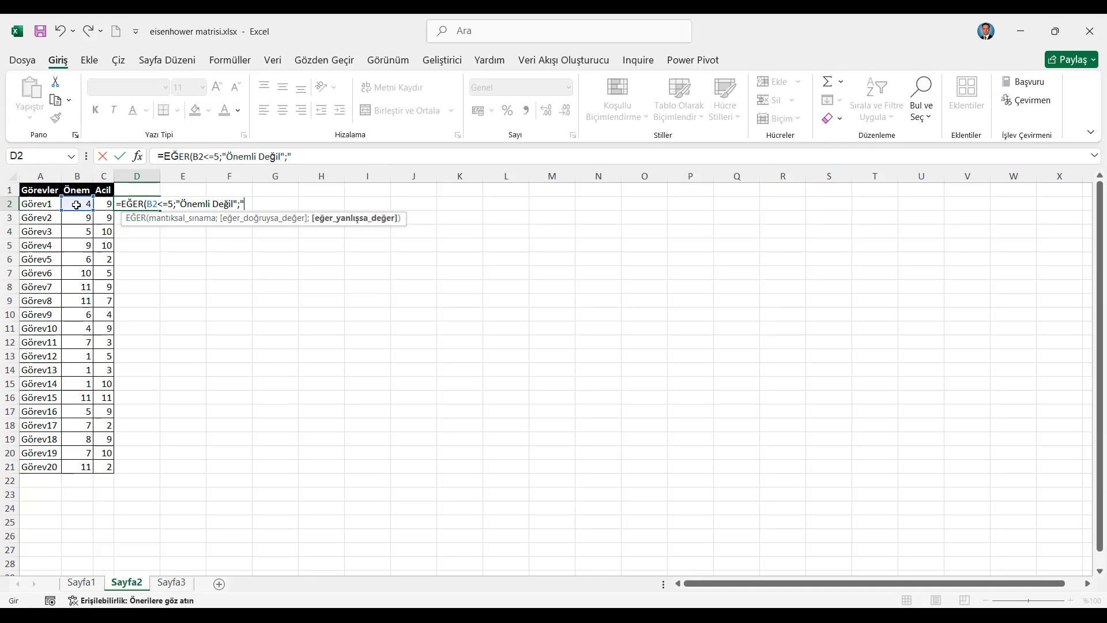
{"action": "key", "text": "Caps_Lock"}
{"action": "type", "text": "Ö"}
{"action": "key", "text": "Caps_Lock"}
{"action": "type", "text": "nem"}
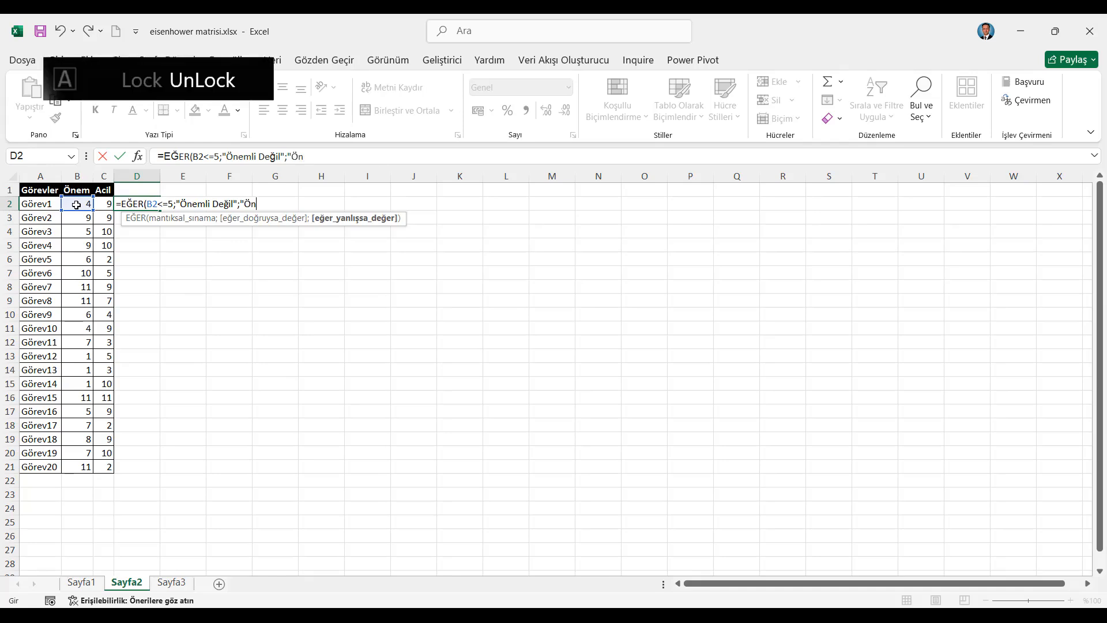
{"action": "type", "text": "li\""}
{"action": "key", "text": "Return"}
- Fill the importance formula down through D21 and fit column D's width to its contents
{"action": "left_click", "coordinate": [146, 204]}
{"action": "double_click", "coordinate": [160, 210]}
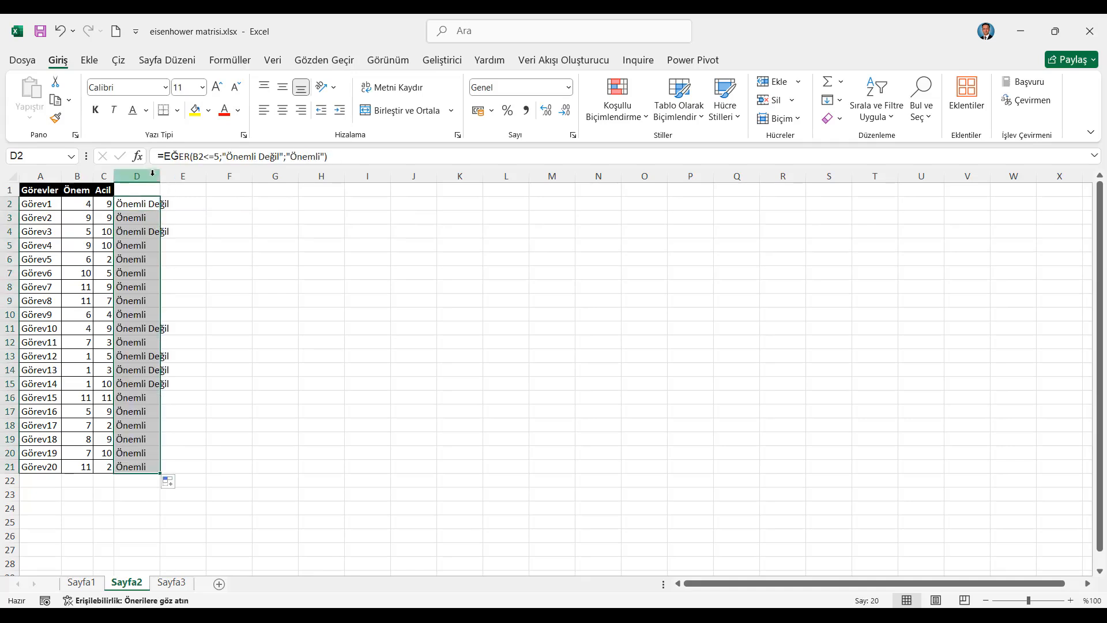
{"action": "left_click", "coordinate": [153, 173]}
{"action": "double_click", "coordinate": [160, 176]}
- Reuse the importance formula in cell E2 so that it tests C2<=5
{"action": "left_click", "coordinate": [187, 203]}
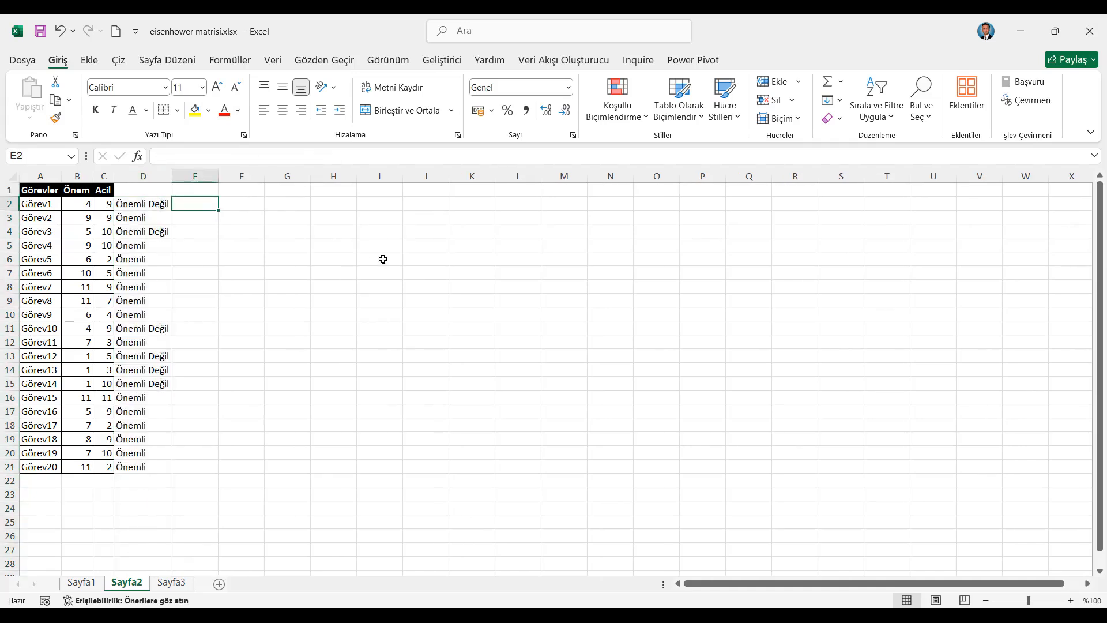
{"action": "key", "text": "ctrl+v"}
{"action": "left_click", "coordinate": [353, 157]}
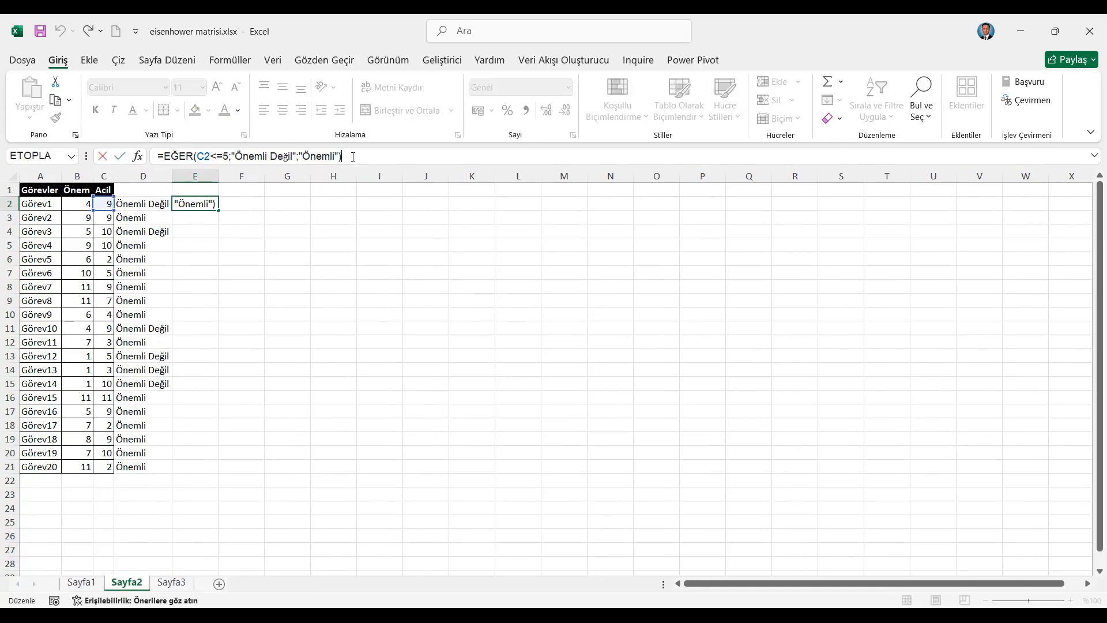
{"action": "key", "text": "Return"}
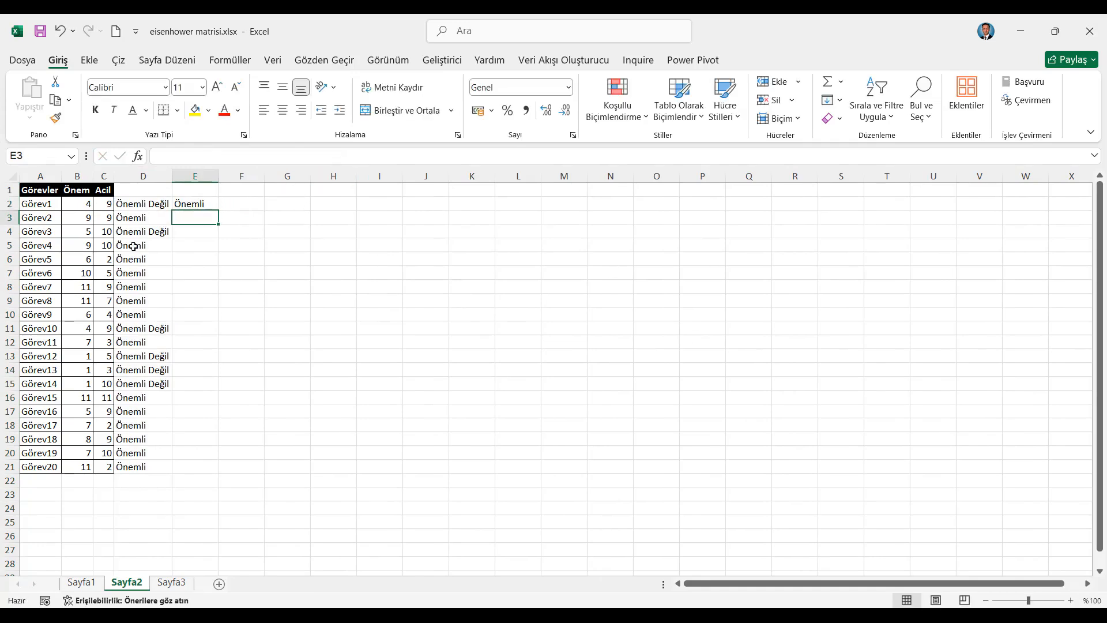
- Change the result texts in E2's formula to "Acil Değil" when true and "Acil" when false
{"action": "left_click", "coordinate": [196, 205]}
{"action": "left_click_drag", "start_coordinate": [269, 156], "coordinate": [240, 151]}
{"action": "type", "text": "A Değil\";"}
{"action": "key", "text": "Caps_Lock"}
{"action": "type", "text": "cil Değil\";"}
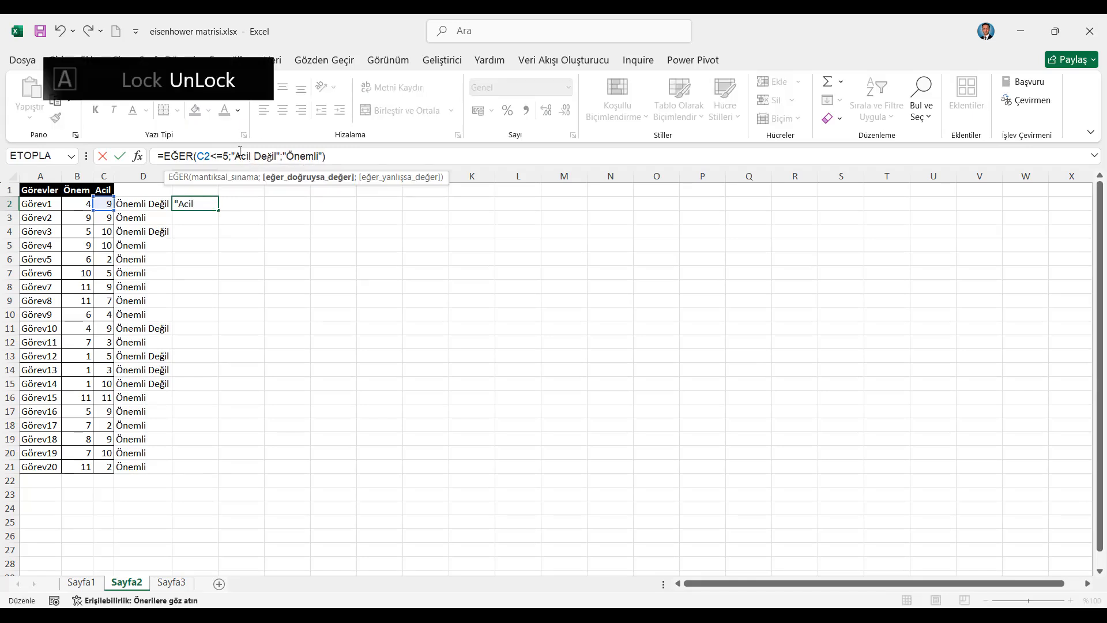
{"action": "left_click_drag", "start_coordinate": [321, 157], "coordinate": [287, 156]}
{"action": "key", "text": "Caps_Lock"}
{"action": "type", "text": "A"}
{"action": "key", "text": "Caps_Lock"}
{"action": "type", "text": "cil"}
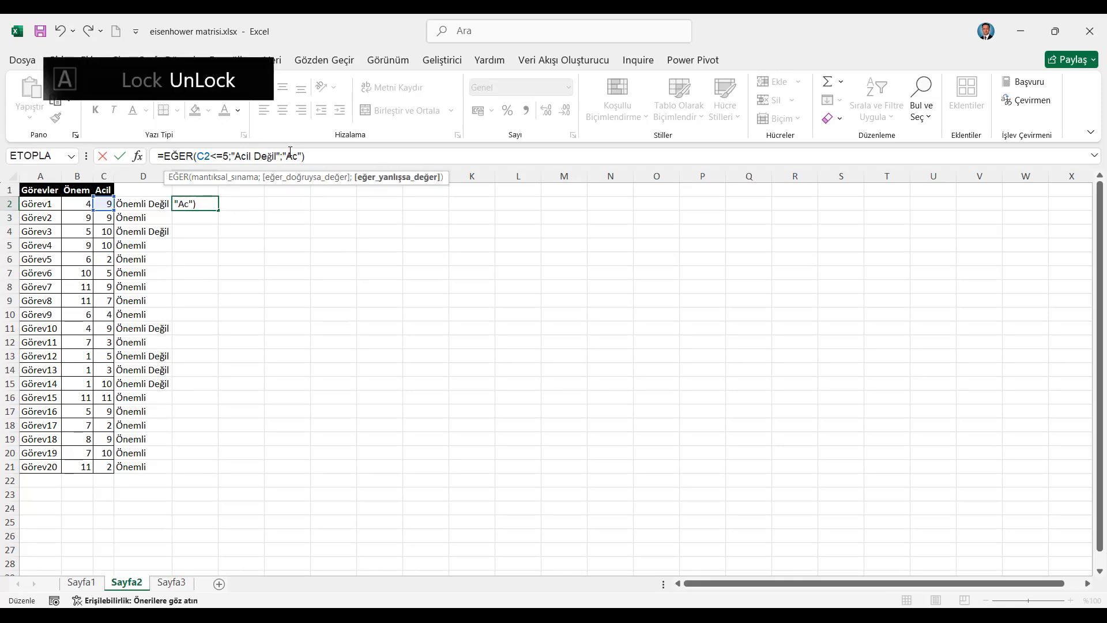
{"action": "key", "text": "Return"}
- Fill the urgency formula down through E21 and fit the widths of columns D and E to their contents
{"action": "left_click", "coordinate": [202, 205]}
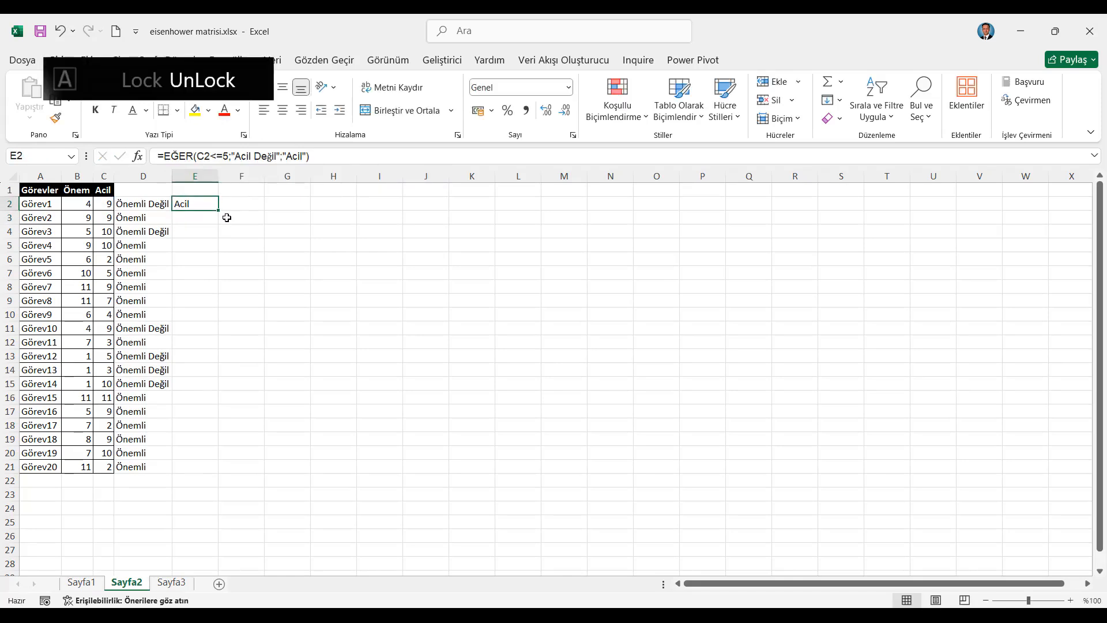
{"action": "double_click", "coordinate": [219, 211]}
{"action": "left_click_drag", "start_coordinate": [160, 176], "coordinate": [177, 177]}
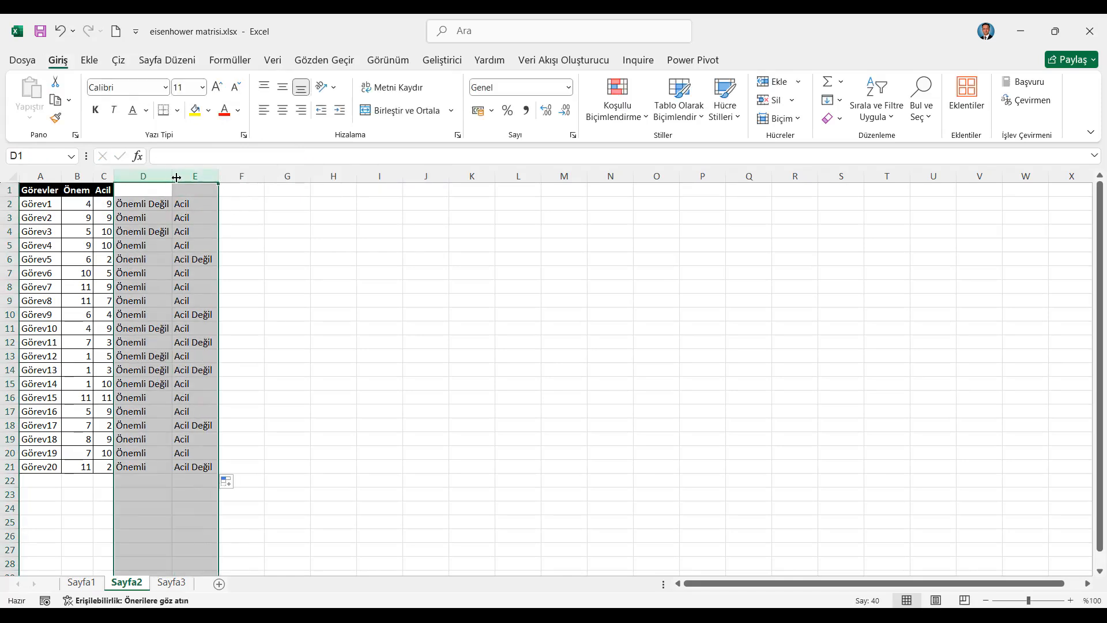
{"action": "double_click", "coordinate": [172, 177]}
- Copy the Önem and Acil headers from B1:C1 into D1:E1
{"action": "left_click", "coordinate": [44, 189]}
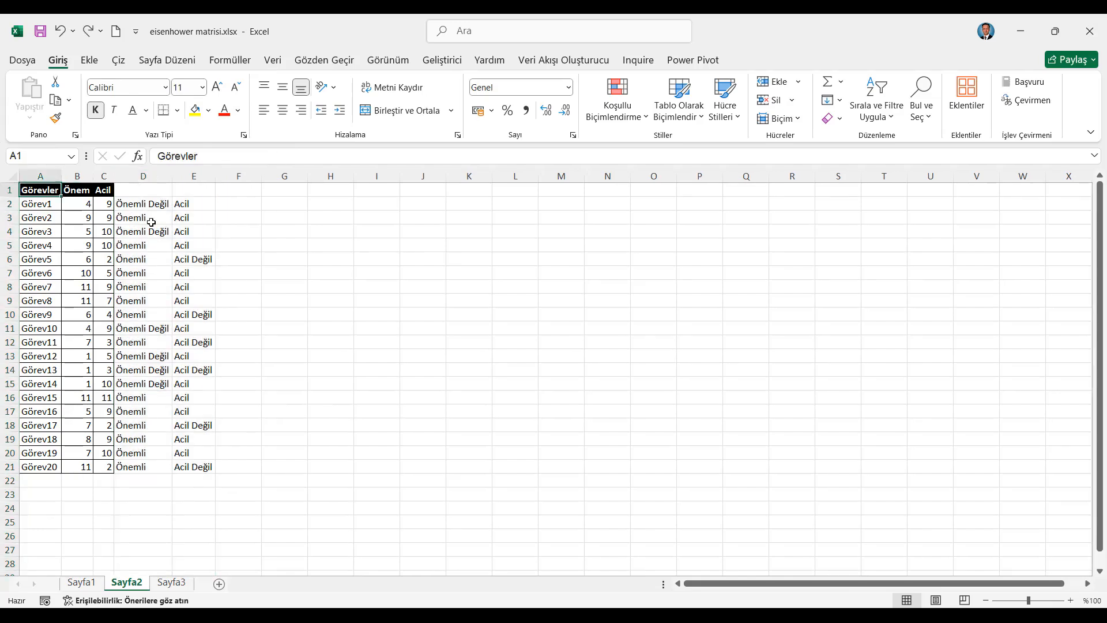
{"action": "left_click_drag", "start_coordinate": [86, 191], "coordinate": [105, 191]}
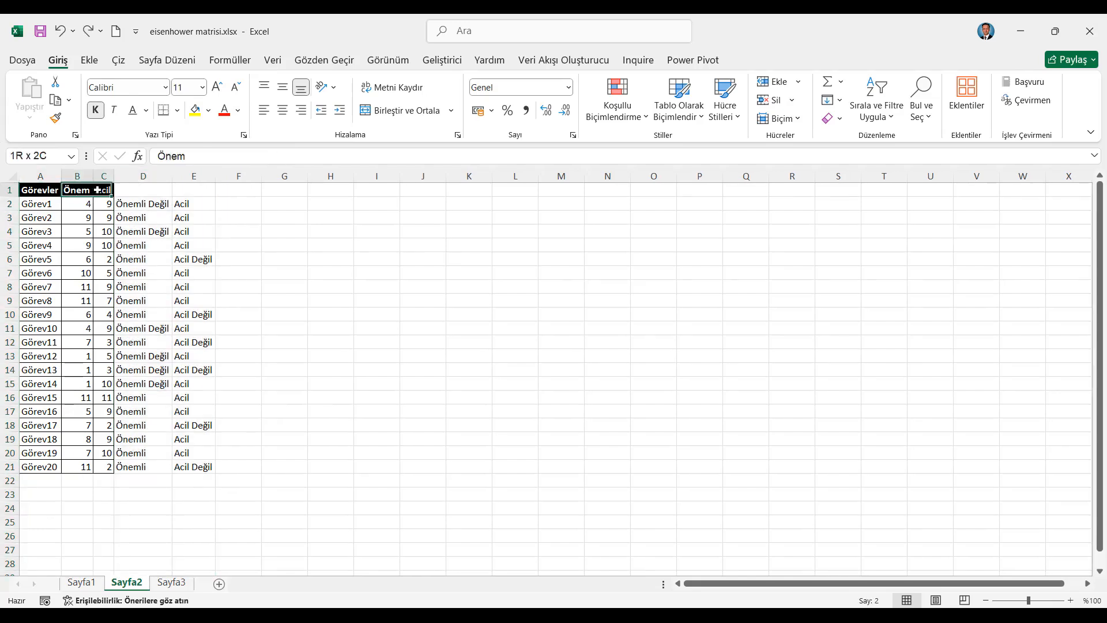
{"action": "key", "text": "ctrl+c"}
{"action": "left_click", "coordinate": [157, 193]}
{"action": "key", "text": "ctrl+v"}
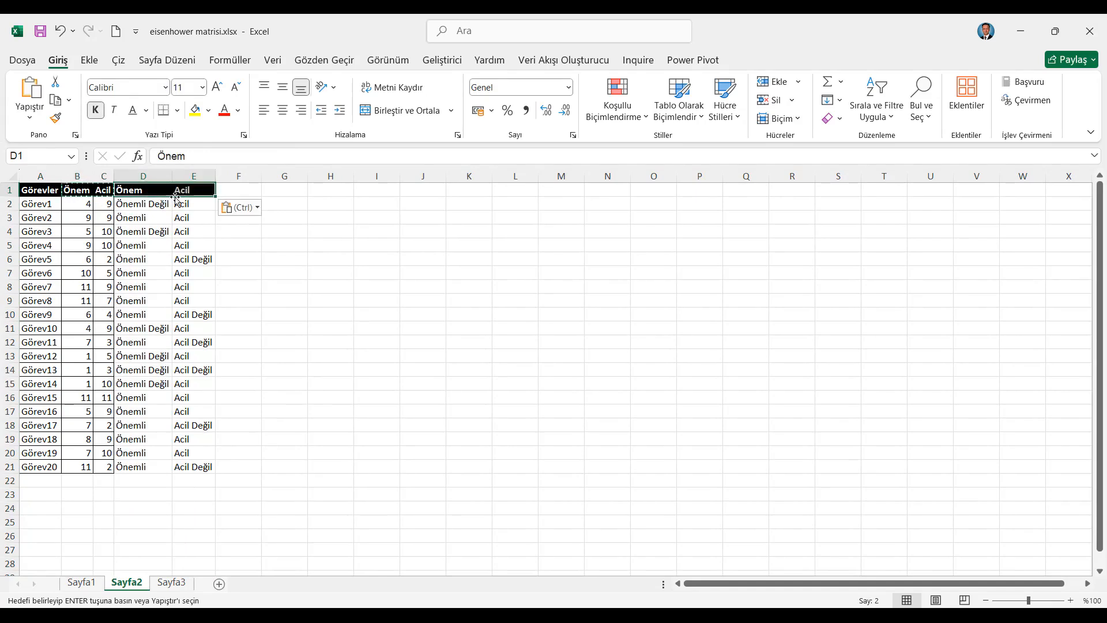
- Apply all borders to the range D1:E21
{"action": "left_click_drag", "start_coordinate": [144, 189], "coordinate": [196, 469]}
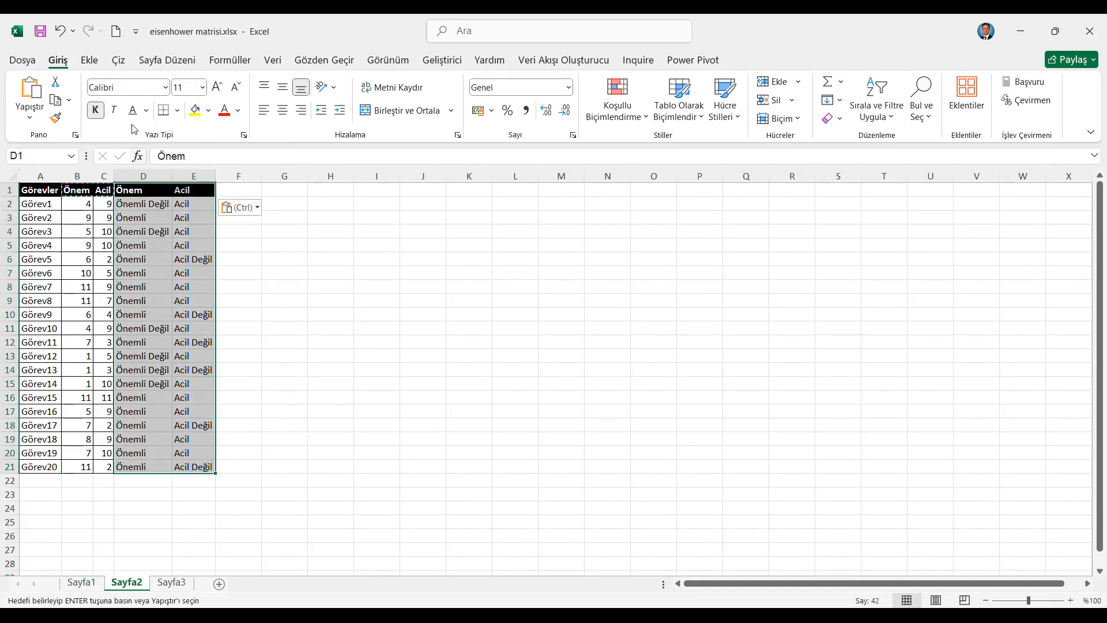
{"action": "left_click", "coordinate": [177, 110]}
{"action": "left_click", "coordinate": [166, 261]}
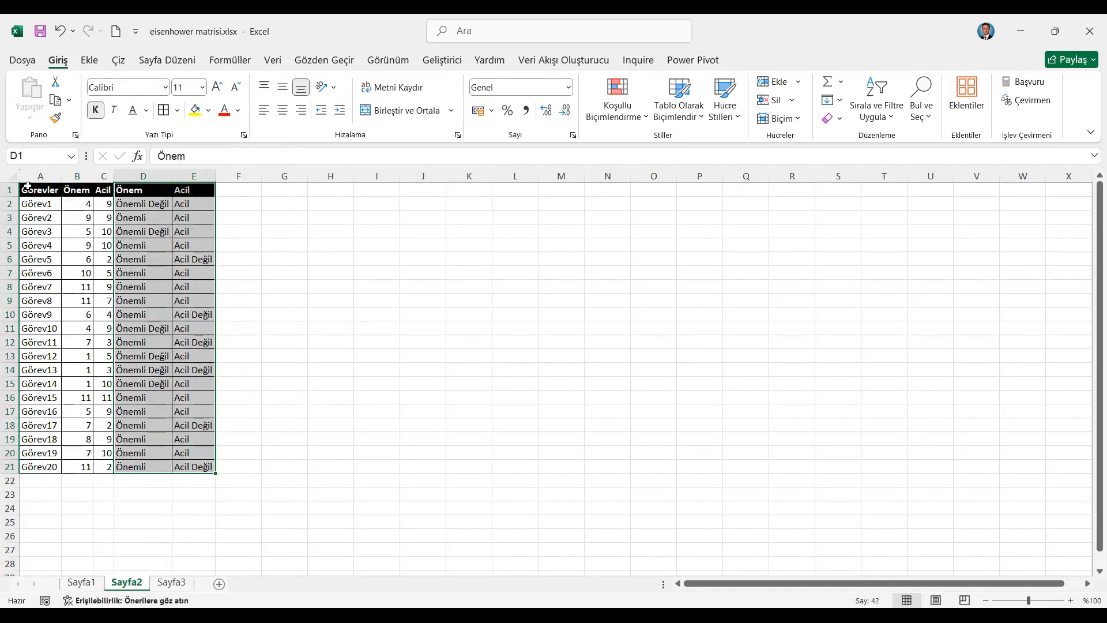
{"action": "left_click", "coordinate": [13, 176]}
{"action": "left_click", "coordinate": [44, 185]}
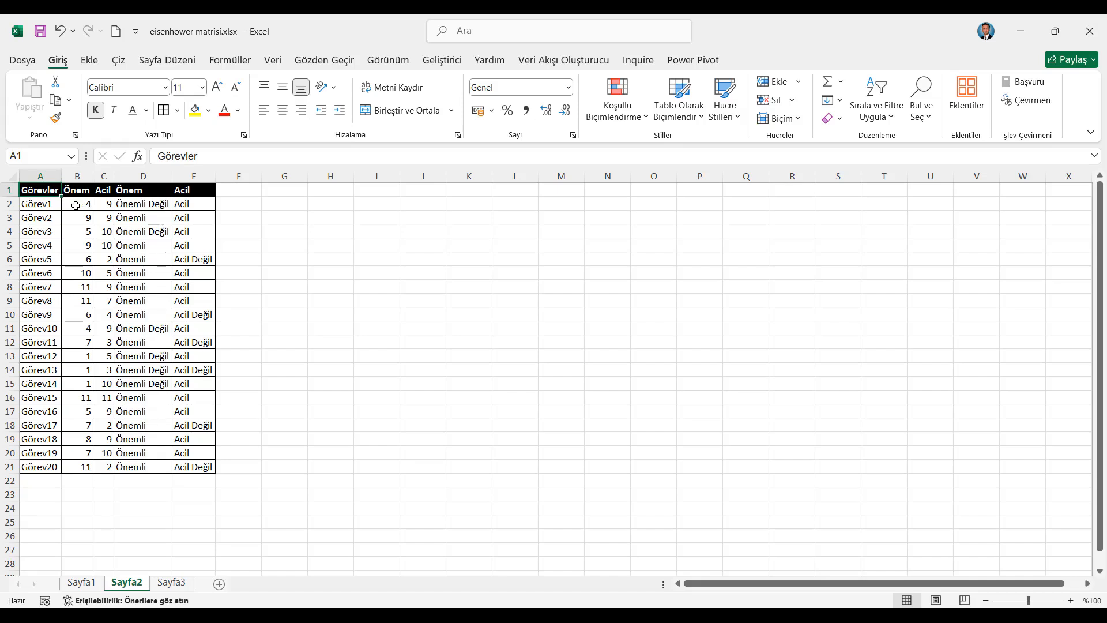
- Insert a markers-only scatter chart from the task data in A2:C21
{"action": "left_click_drag", "start_coordinate": [40, 203], "coordinate": [104, 468]}
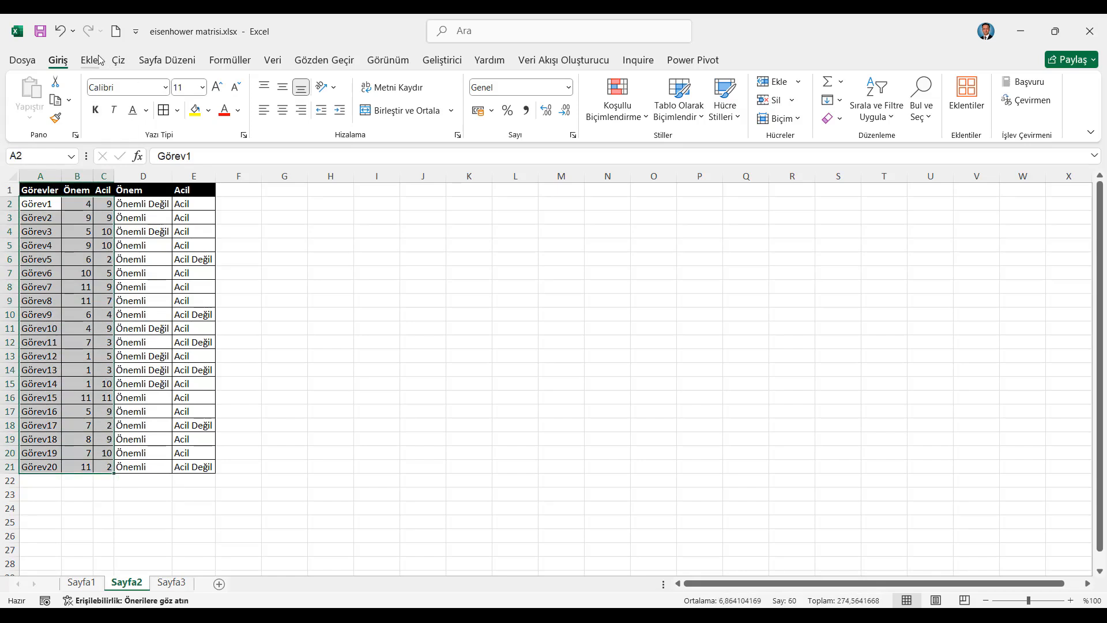
{"action": "left_click", "coordinate": [100, 59]}
{"action": "left_click", "coordinate": [457, 117]}
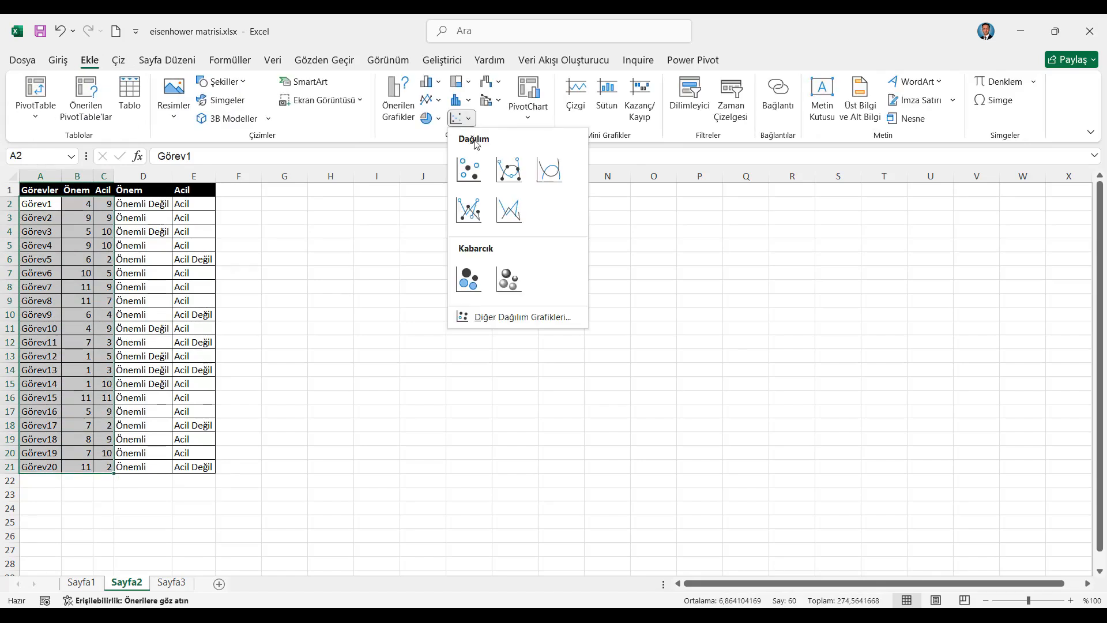
{"action": "left_click", "coordinate": [473, 169]}
- Move the scatter chart beside the table and enlarge it to cover about F1 to X27
{"action": "left_click_drag", "start_coordinate": [451, 277], "coordinate": [320, 196]}
{"action": "left_click", "coordinate": [477, 338]}
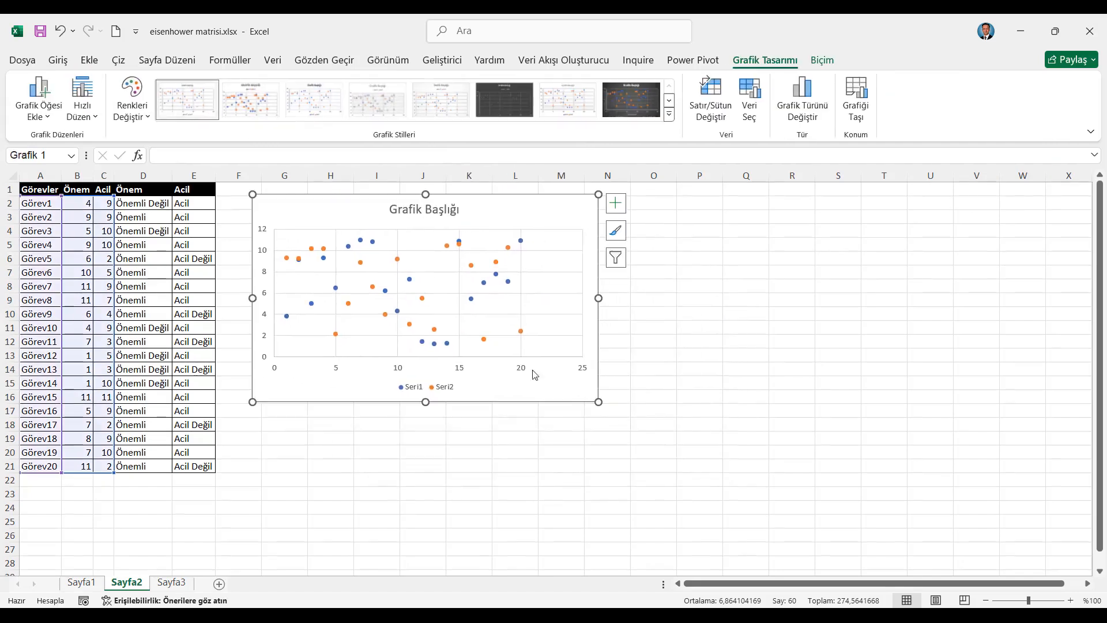
{"action": "left_click_drag", "start_coordinate": [599, 402], "coordinate": [1073, 548]}
{"action": "left_click_drag", "start_coordinate": [843, 202], "coordinate": [838, 201]}
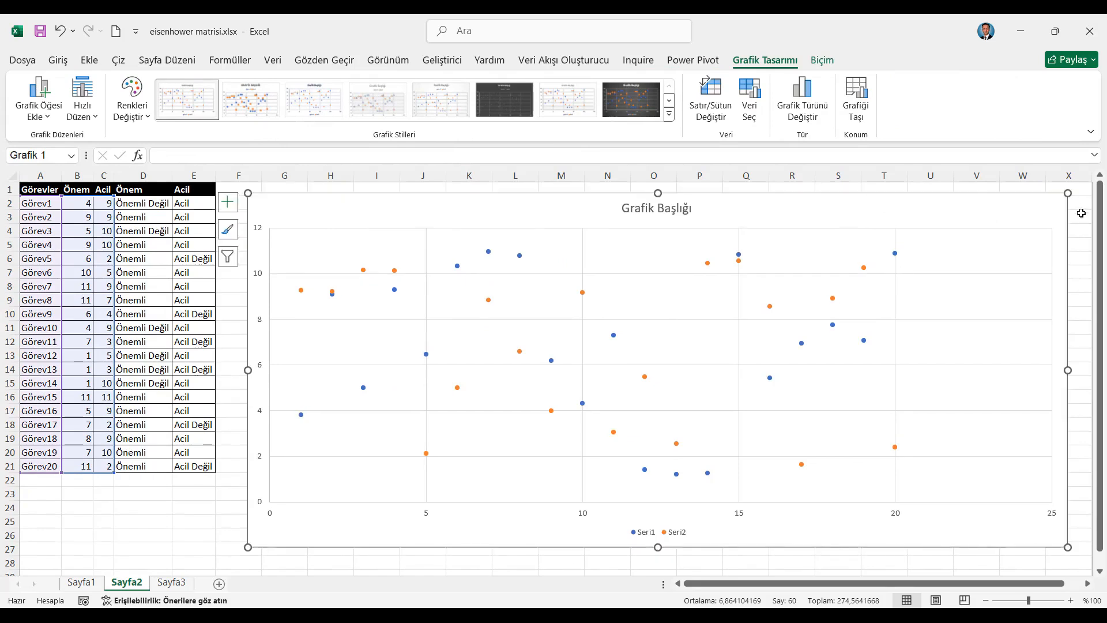
- Remove the chart title and the legend from the scatter chart
{"action": "left_click", "coordinate": [228, 202]}
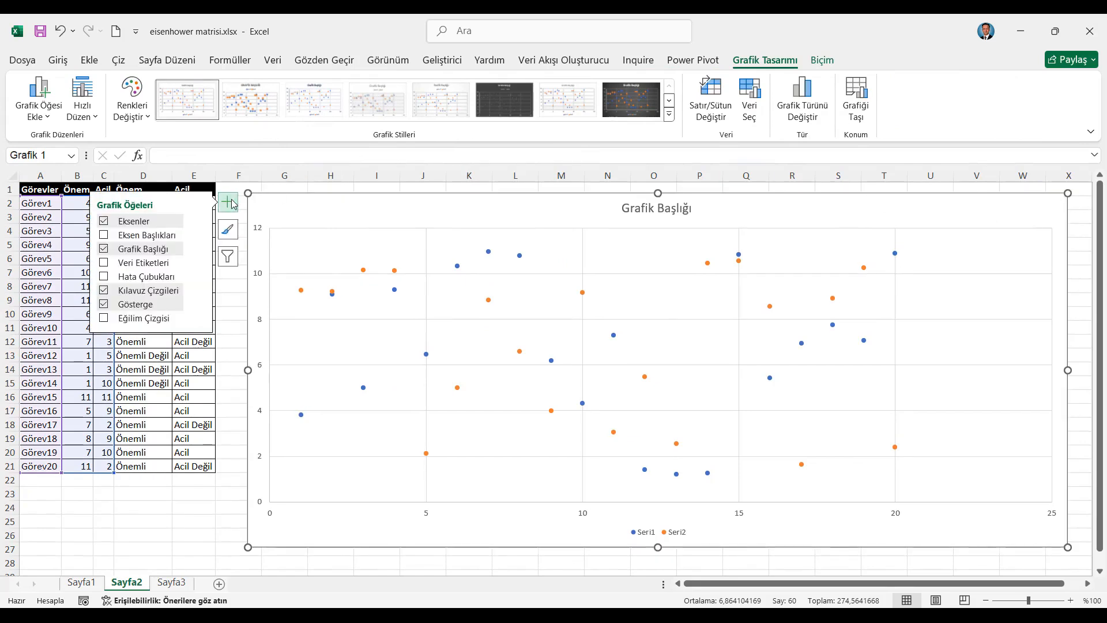
{"action": "left_click", "coordinate": [104, 250]}
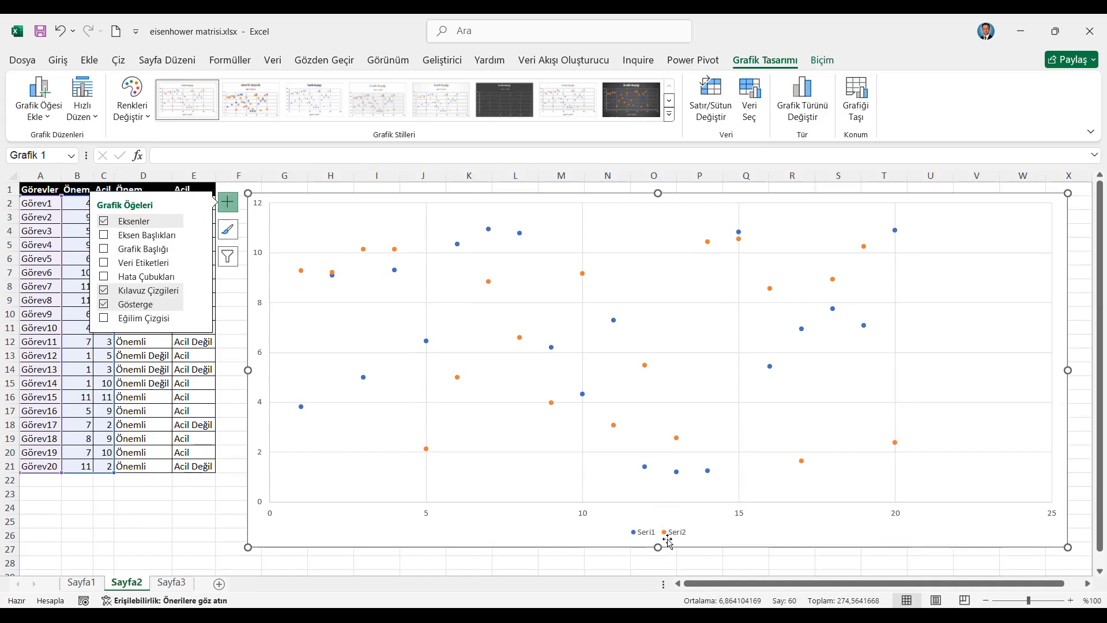
{"action": "left_click", "coordinate": [104, 305]}
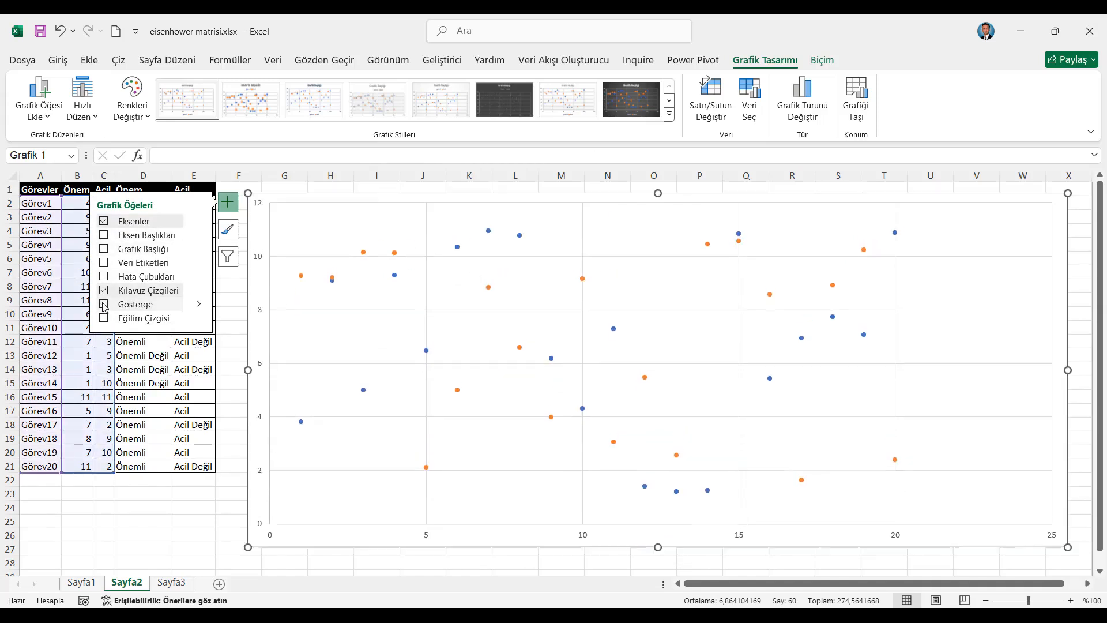
{"action": "left_click", "coordinate": [39, 188]}
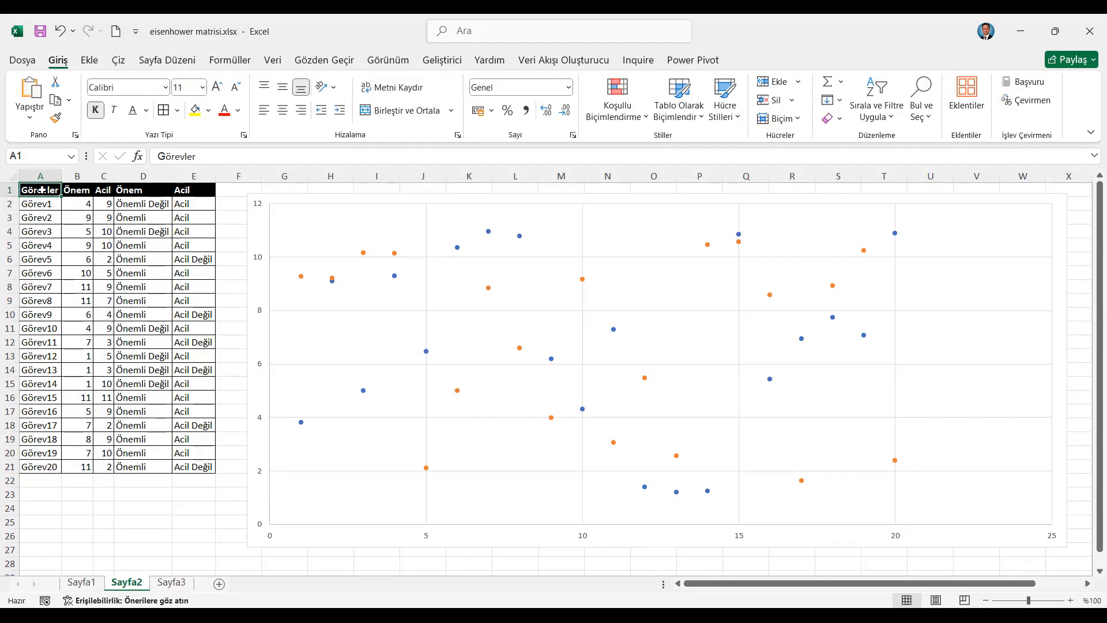
- Remove the second series, Seri2, from the scatter chart's data source
{"action": "right_click", "coordinate": [652, 287]}
{"action": "left_click", "coordinate": [717, 379]}
{"action": "left_click", "coordinate": [668, 437]}
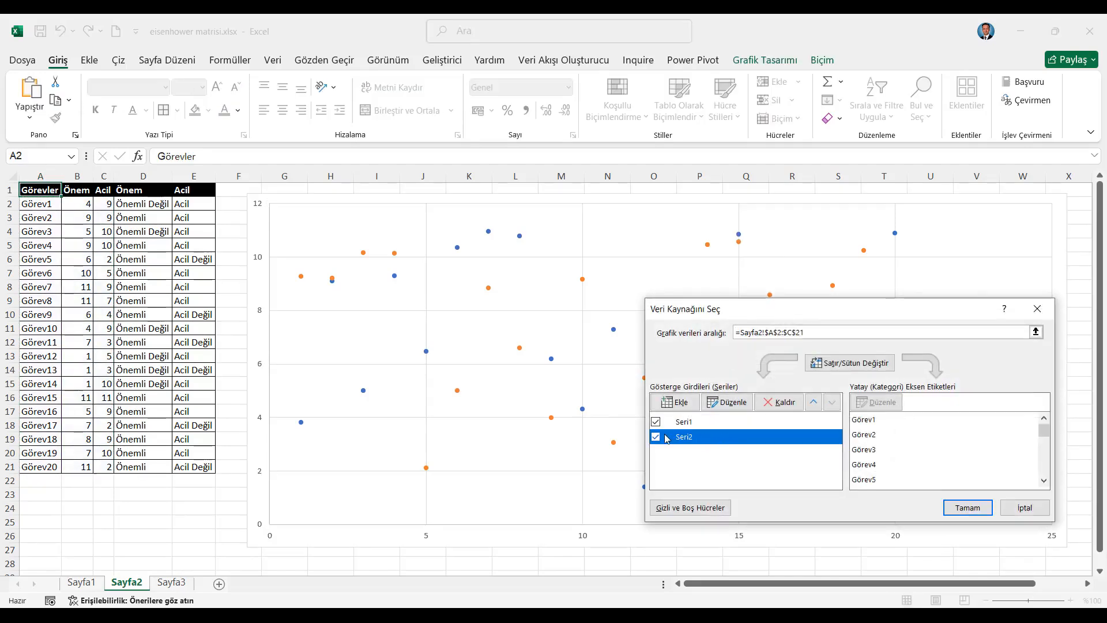
{"action": "left_click", "coordinate": [780, 402]}
- Edit the remaining series to use C2:C21 as X values and B2:B21 as Y values, and apply the data source
{"action": "left_click", "coordinate": [724, 426]}
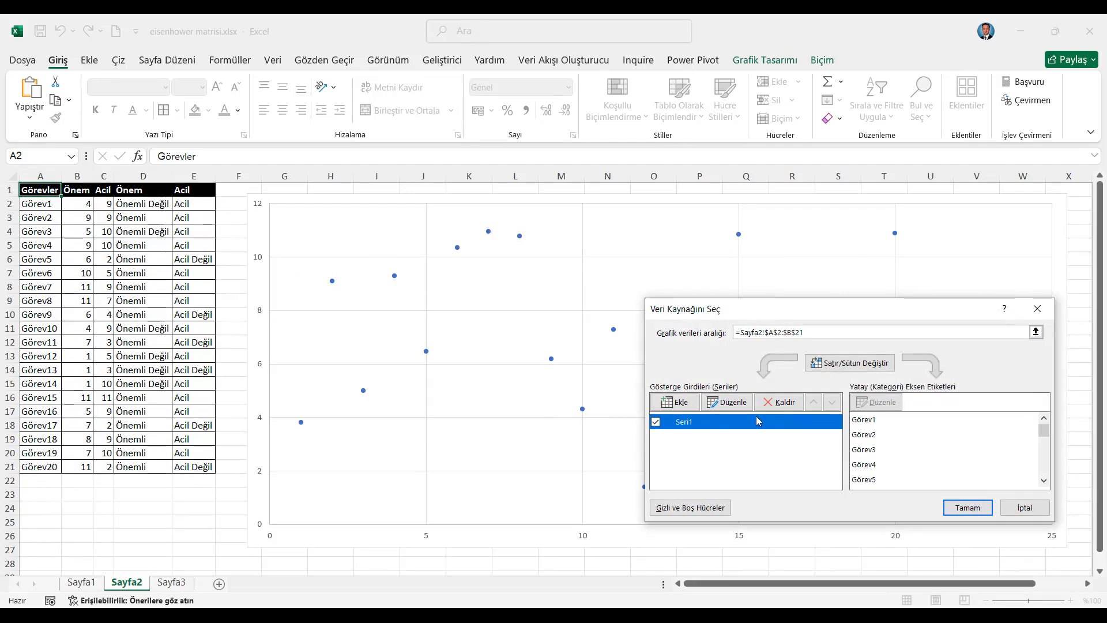
{"action": "left_click", "coordinate": [728, 402]}
{"action": "left_click", "coordinate": [818, 416]}
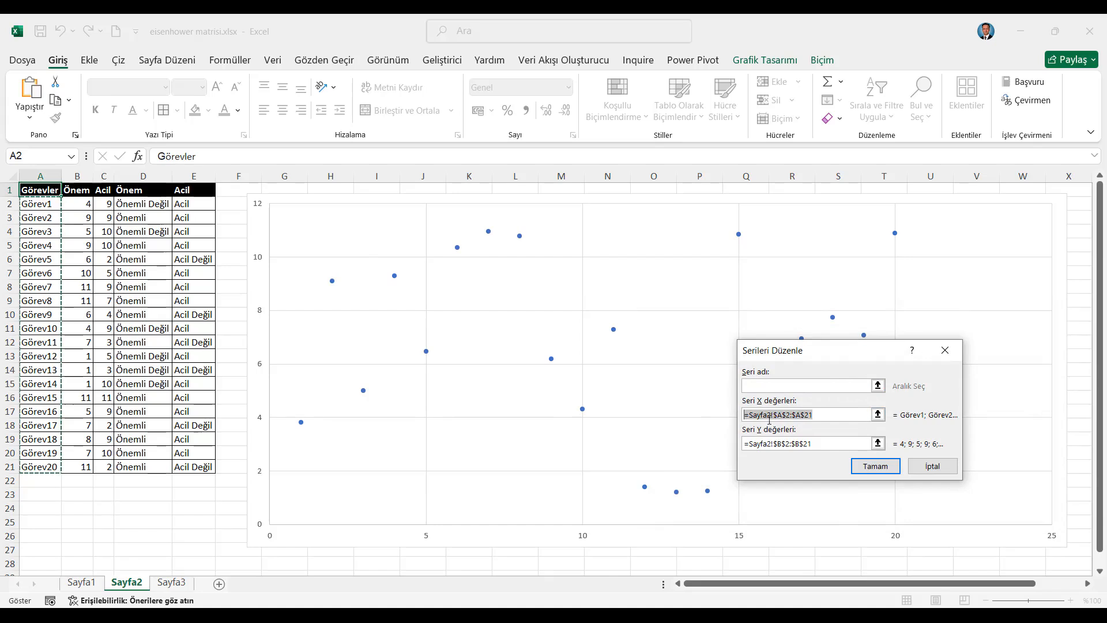
{"action": "key", "text": "BackSpace"}
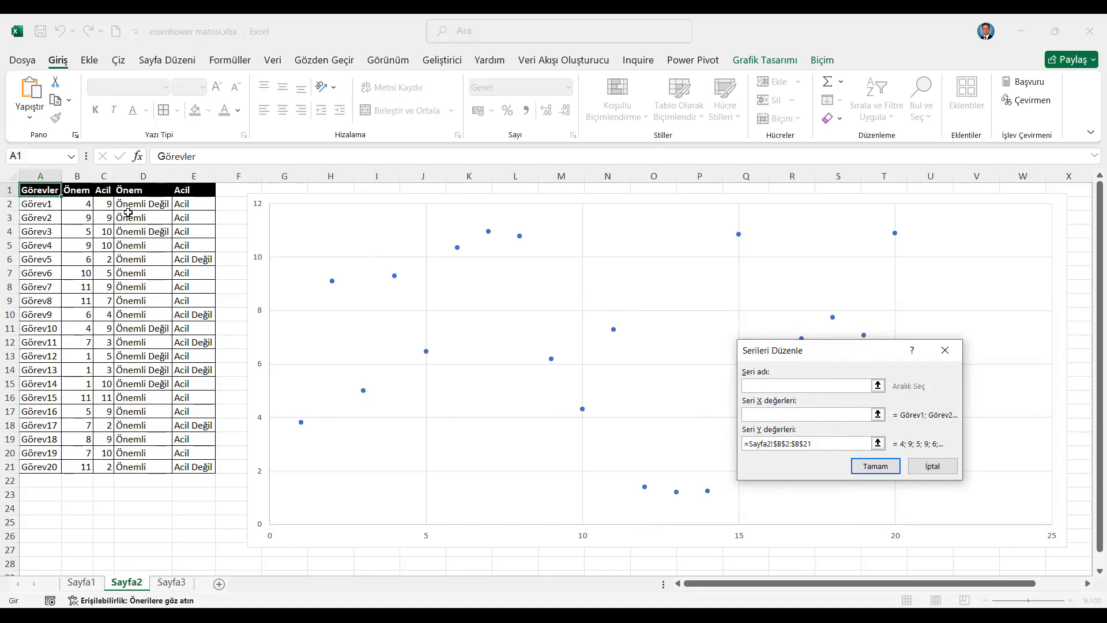
{"action": "left_click_drag", "start_coordinate": [106, 202], "coordinate": [105, 467]}
{"action": "left_click", "coordinate": [750, 443]}
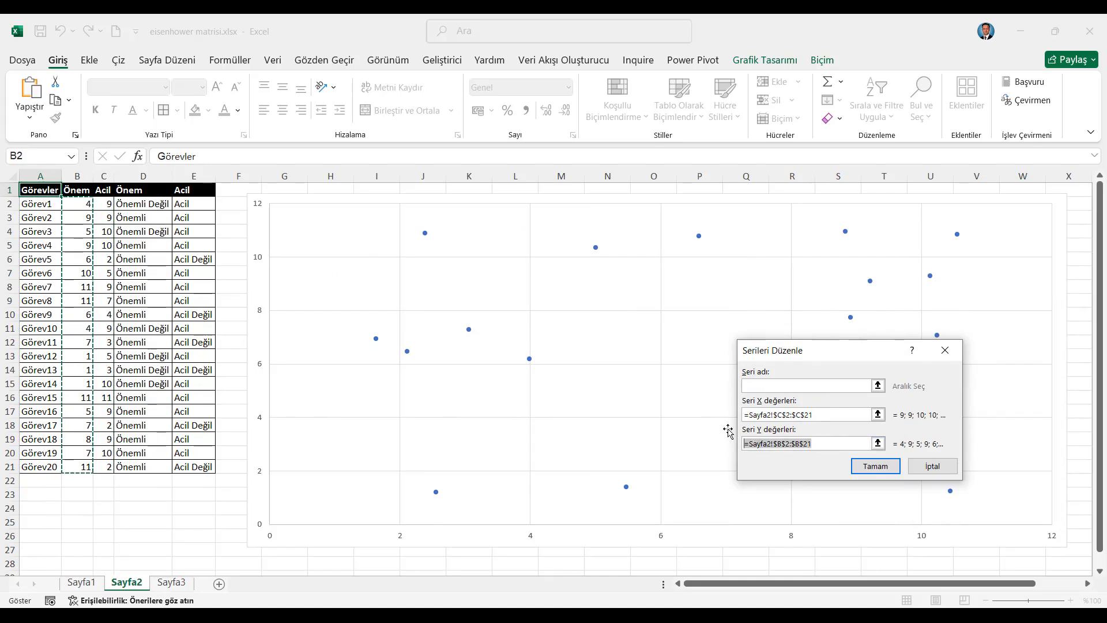
{"action": "left_click_drag", "start_coordinate": [78, 203], "coordinate": [84, 466]}
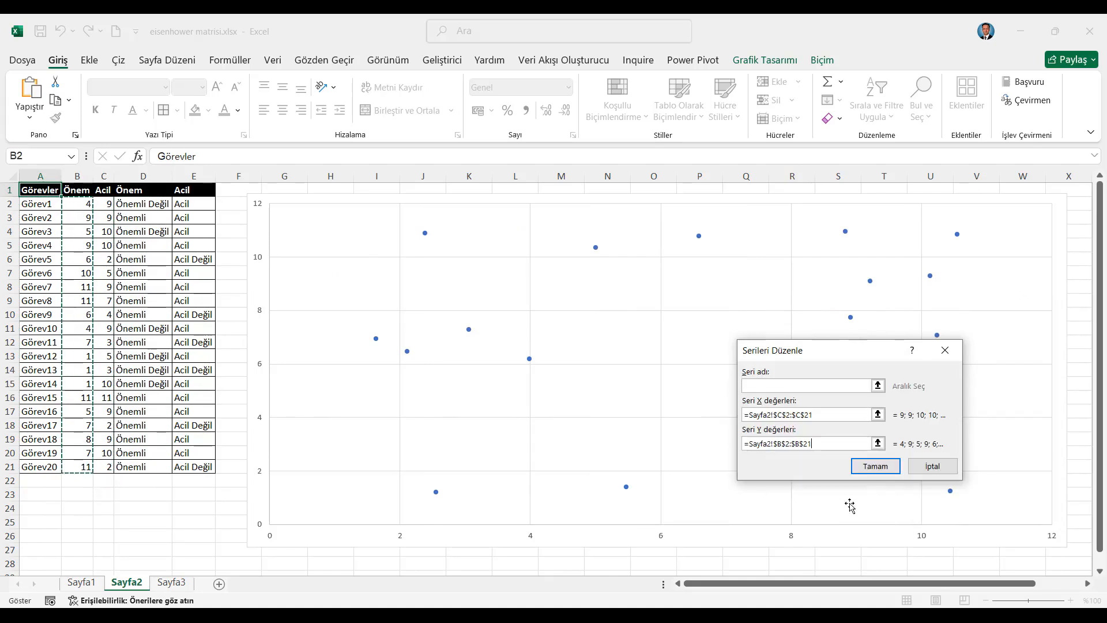
{"action": "left_click", "coordinate": [874, 466]}
{"action": "left_click", "coordinate": [970, 507]}
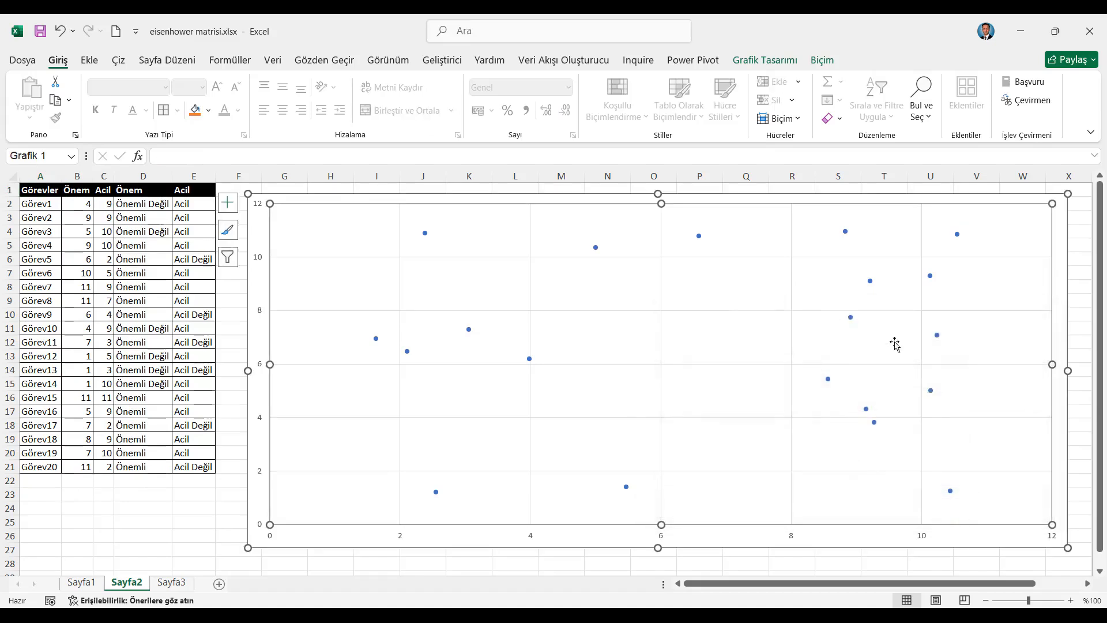
- Nudge the chart slightly up and left, and set its vertical axis bounds to minimum 0 and maximum 11
{"action": "left_click_drag", "start_coordinate": [330, 197], "coordinate": [325, 194]}
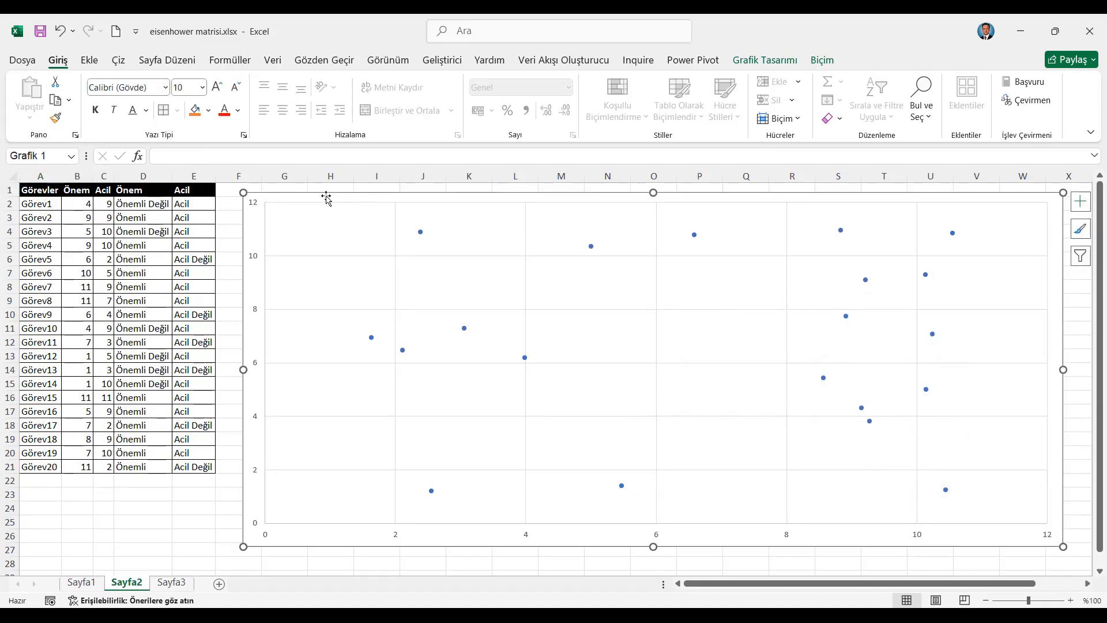
{"action": "left_click", "coordinate": [256, 261]}
{"action": "right_click", "coordinate": [256, 260]}
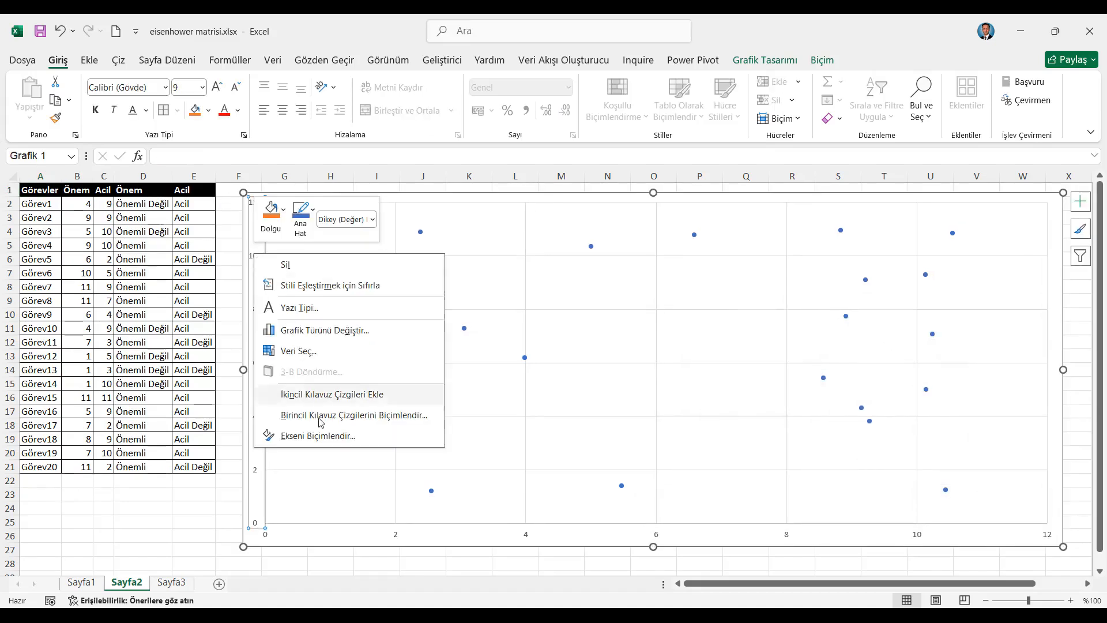
{"action": "left_click", "coordinate": [323, 437]}
{"action": "left_click", "coordinate": [1006, 312]}
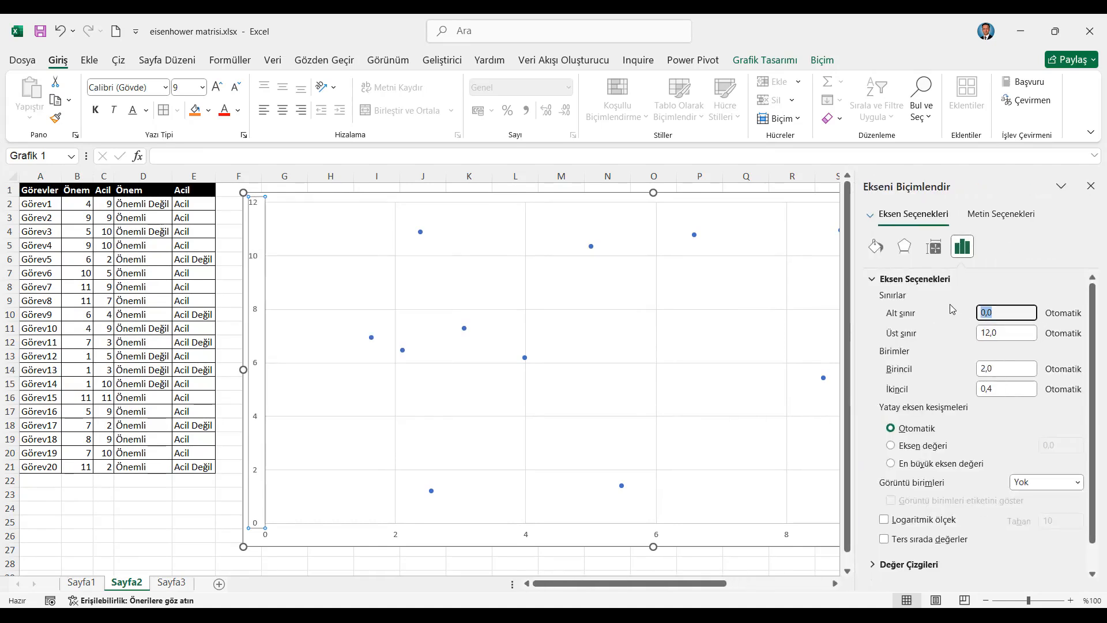
{"action": "type", "text": "0"}
{"action": "left_click", "coordinate": [1006, 332]}
{"action": "type", "text": "11"}
{"action": "left_click", "coordinate": [1006, 313]}
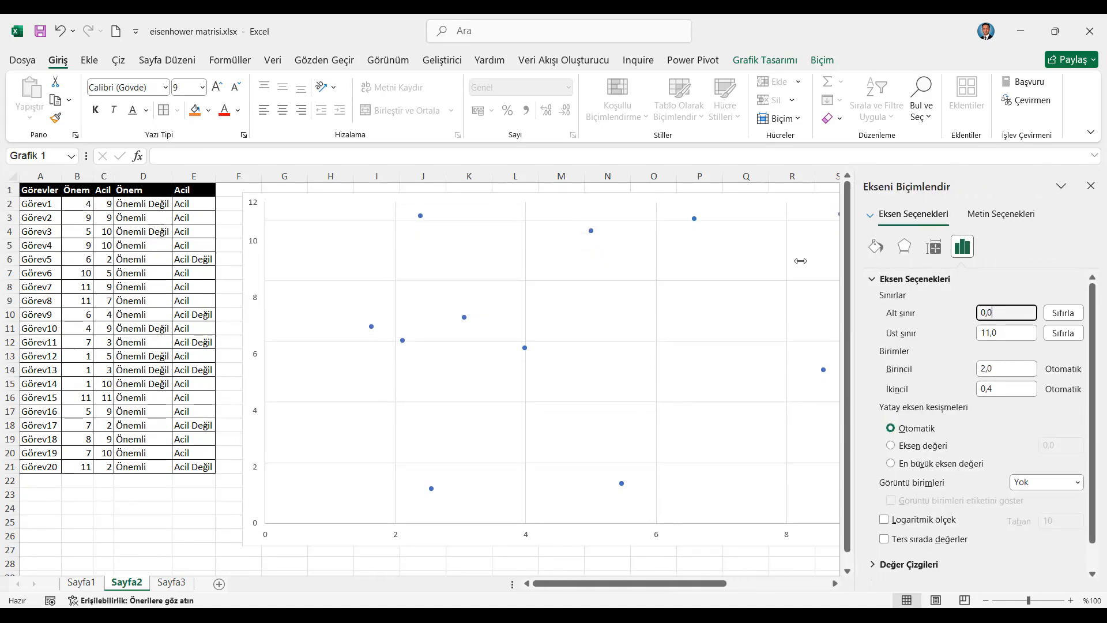
- Set the chart's horizontal axis bounds to minimum 0 and maximum 11, and close the axis formatting
{"action": "left_click", "coordinate": [396, 535]}
{"action": "right_click", "coordinate": [399, 534]}
{"action": "left_click", "coordinate": [443, 525]}
{"action": "left_click", "coordinate": [1005, 313]}
{"action": "type", "text": "0"}
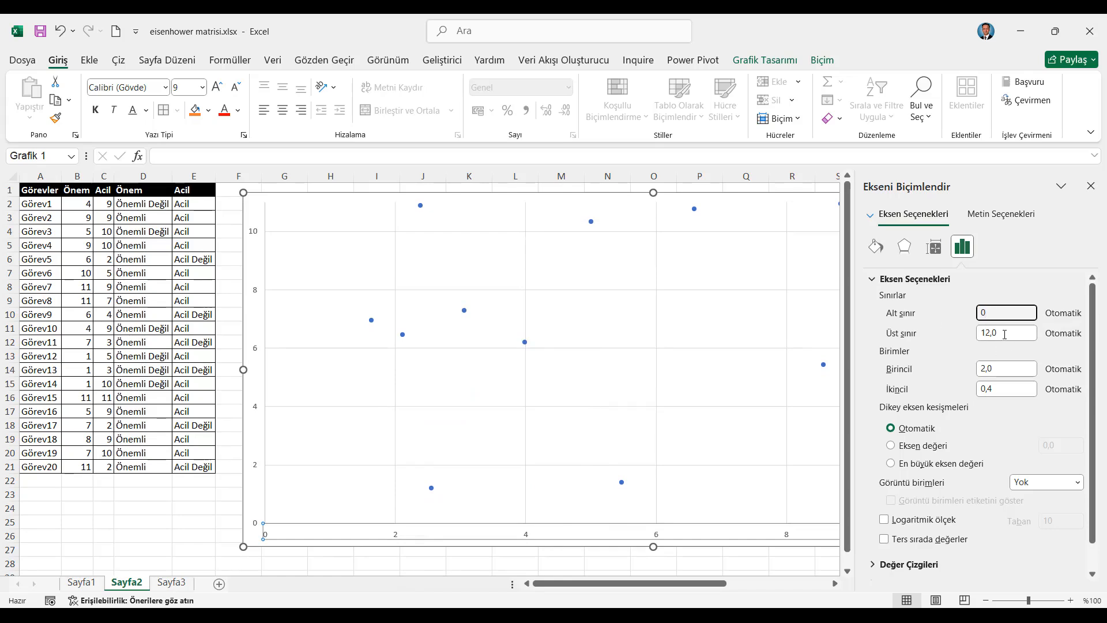
{"action": "left_click_drag", "start_coordinate": [1005, 334], "coordinate": [952, 331]}
{"action": "type", "text": "11"}
{"action": "left_click", "coordinate": [1014, 313]}
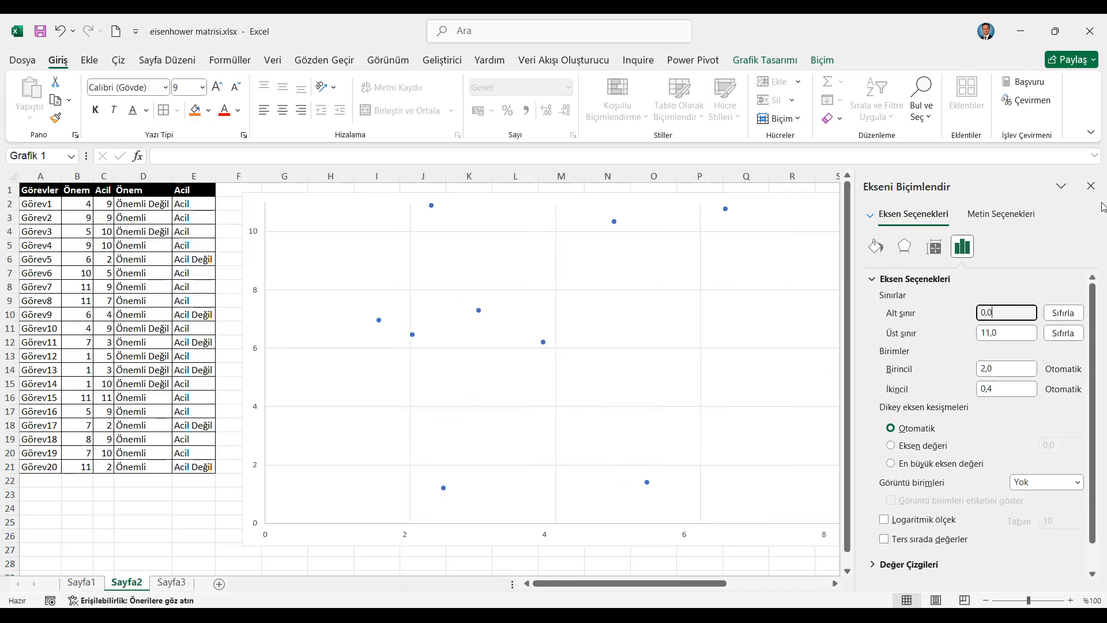
{"action": "left_click", "coordinate": [1091, 186]}
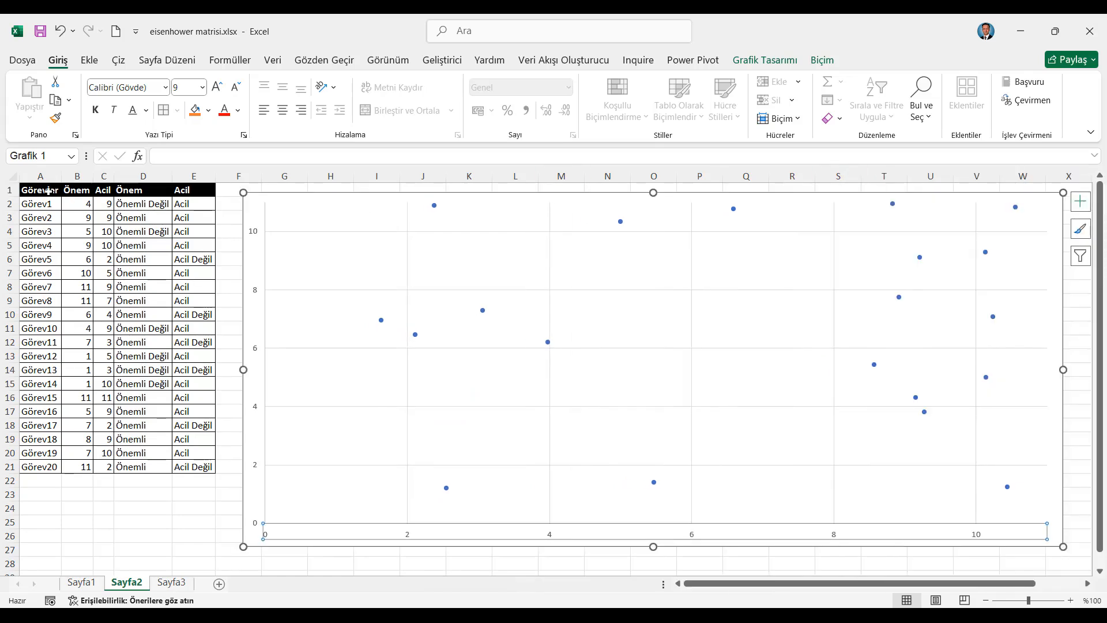
{"action": "left_click", "coordinate": [27, 195]}
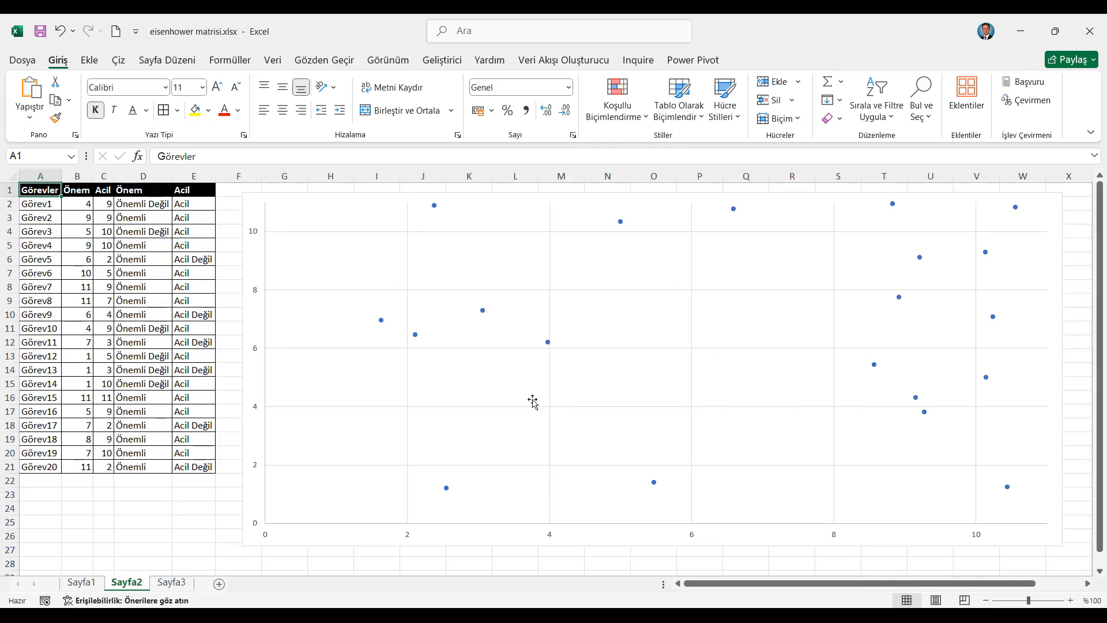
- Add a second series to the chart with 5,5 as X values and 5,5 as Y values
{"action": "right_click", "coordinate": [654, 371]}
{"action": "left_click", "coordinate": [699, 468]}
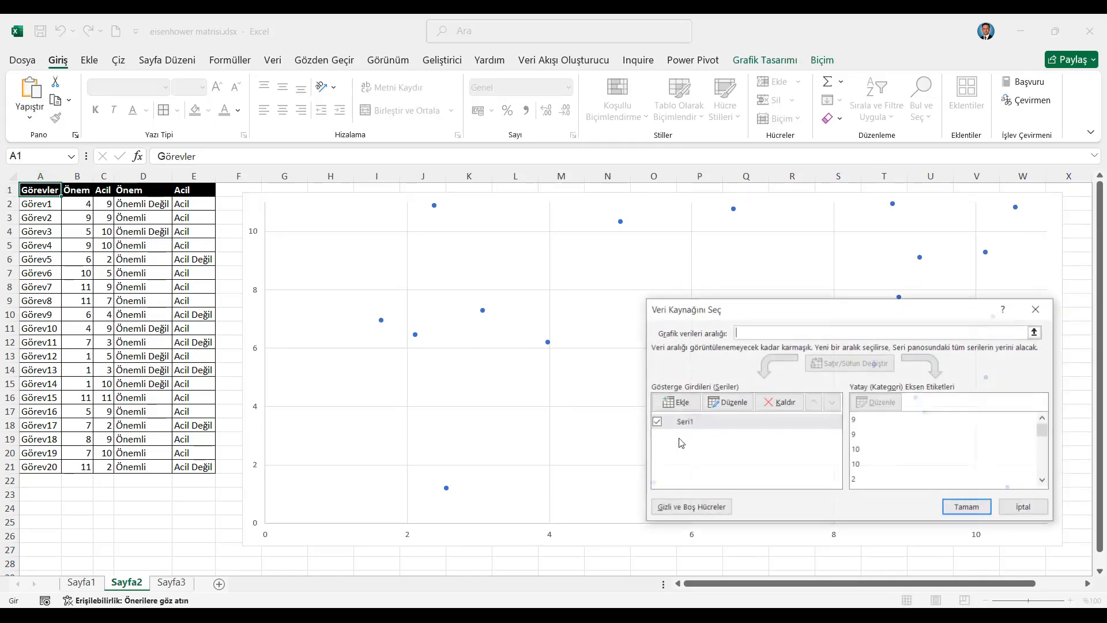
{"action": "left_click", "coordinate": [670, 402]}
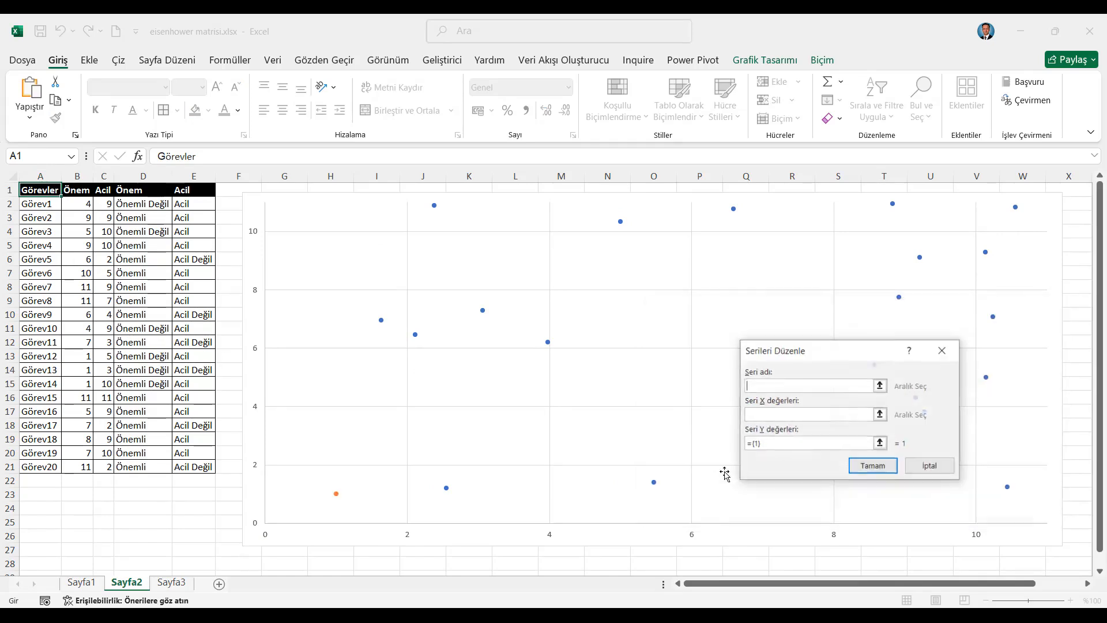
{"action": "left_click", "coordinate": [771, 419]}
{"action": "type", "text": "5,5"}
{"action": "key", "text": "Tab"}
{"action": "type", "text": "5"}
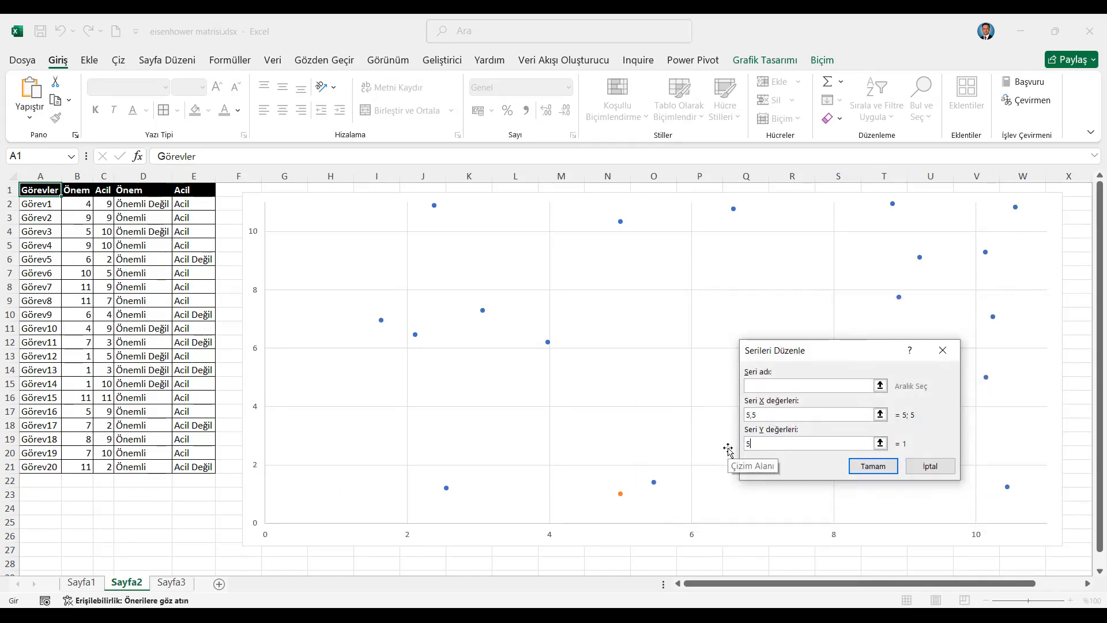
{"action": "type", "text": ",5"}
{"action": "left_click", "coordinate": [873, 466]}
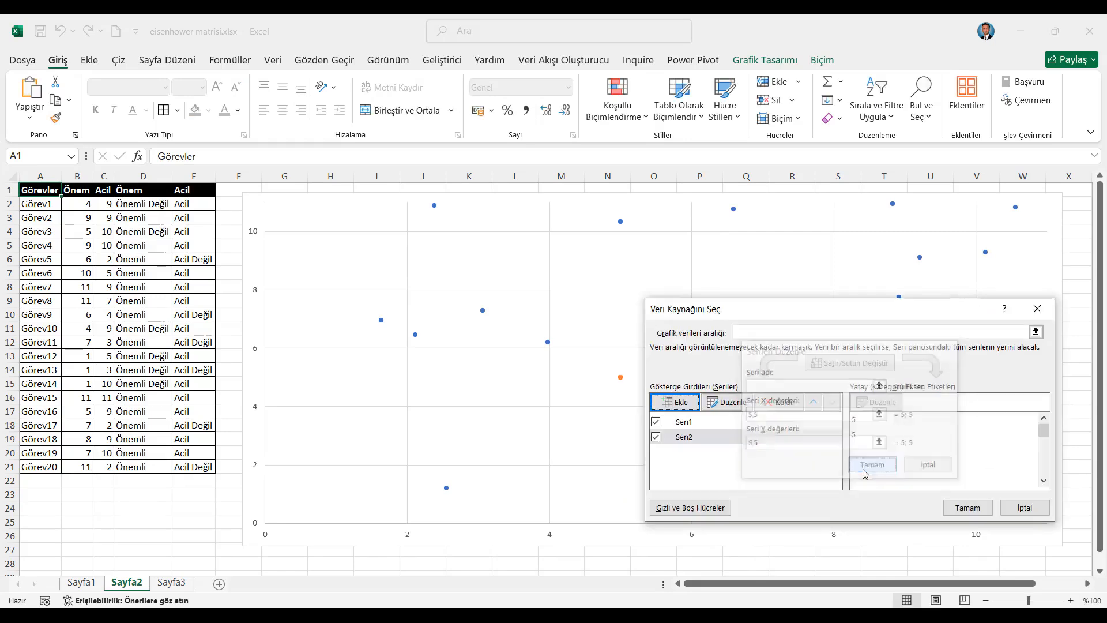
{"action": "left_click", "coordinate": [968, 507]}
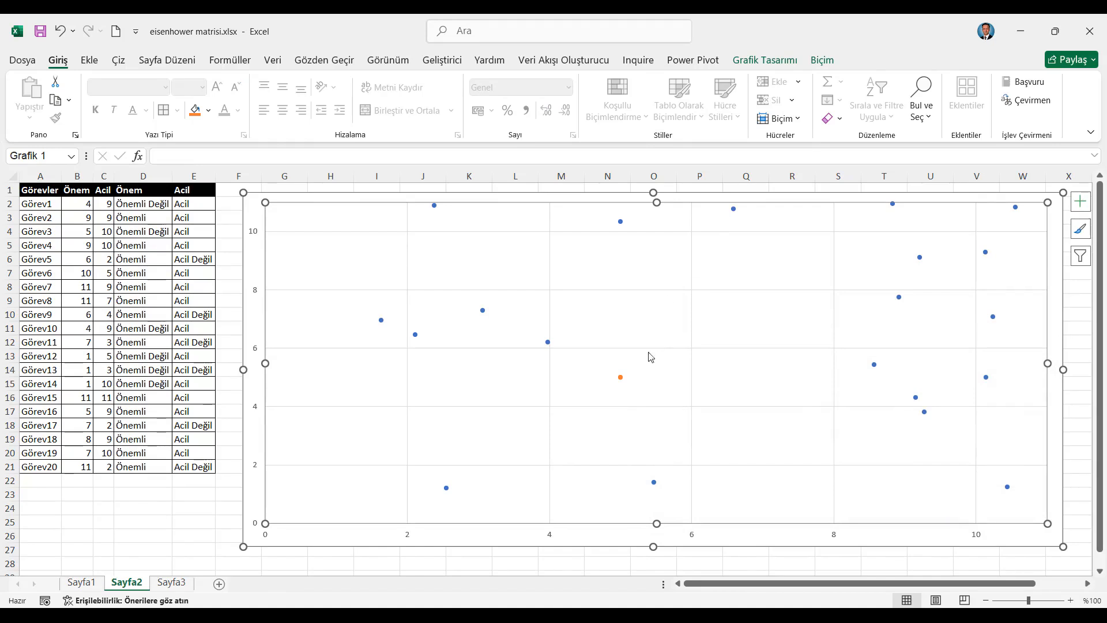
- Select the new orange Seri2 point and add percentage error bars to it
{"action": "left_click", "coordinate": [621, 377]}
{"action": "left_click", "coordinate": [823, 60]}
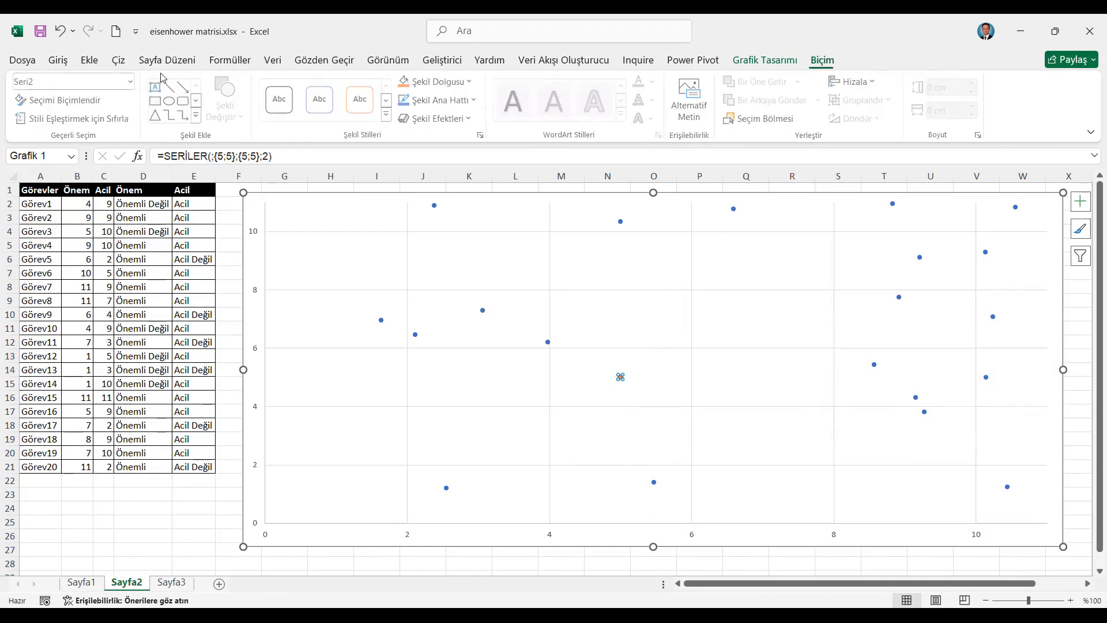
{"action": "left_click", "coordinate": [133, 82]}
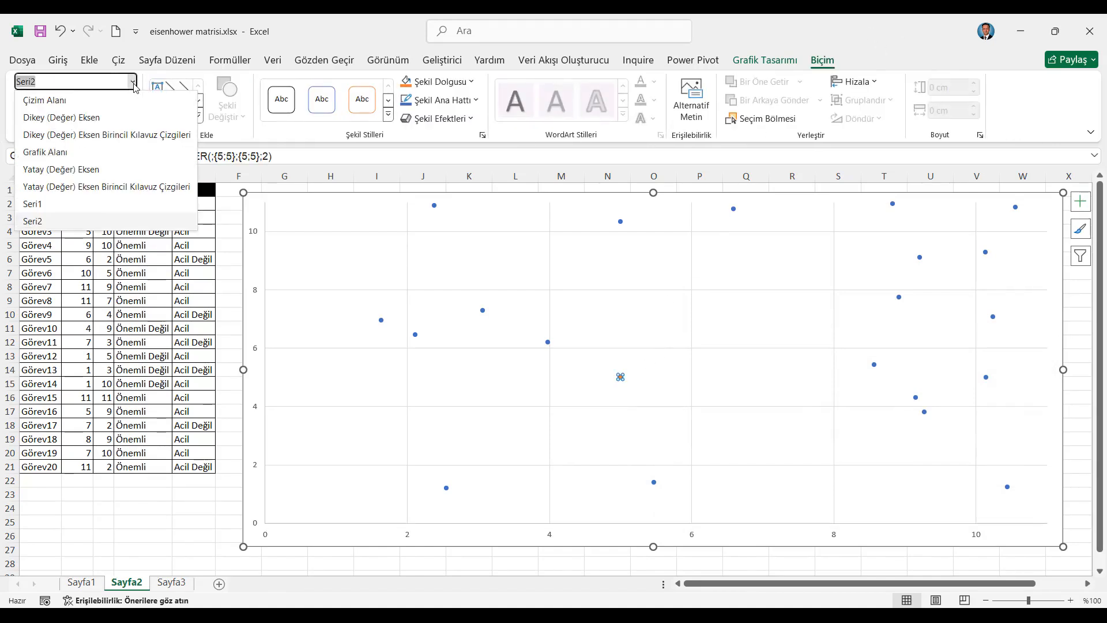
{"action": "left_click", "coordinate": [80, 219]}
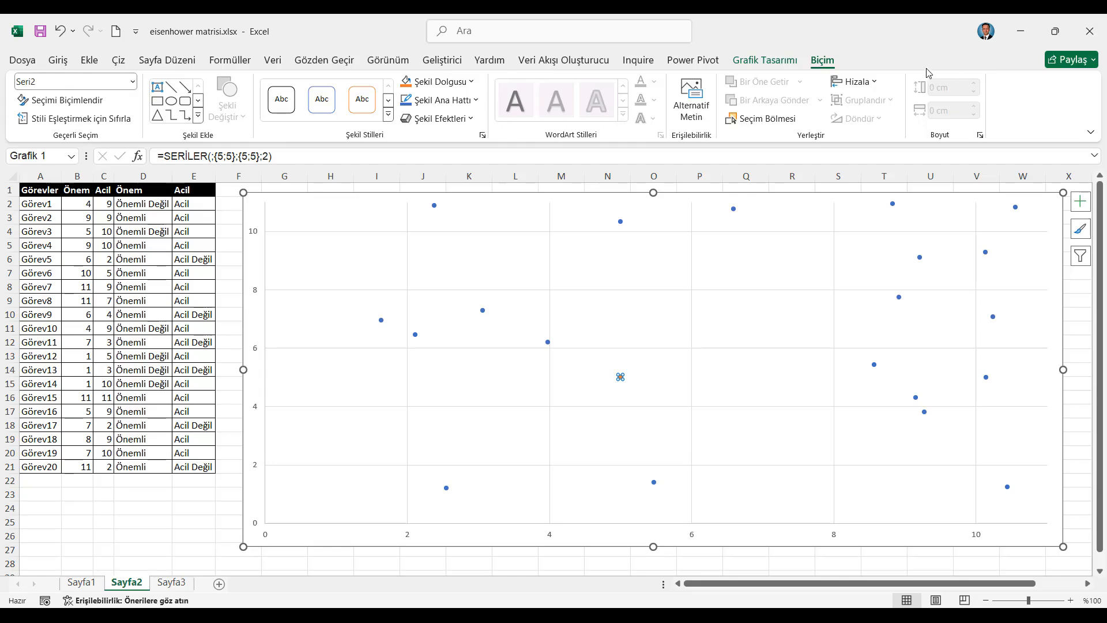
{"action": "left_click", "coordinate": [768, 62]}
{"action": "left_click", "coordinate": [56, 120]}
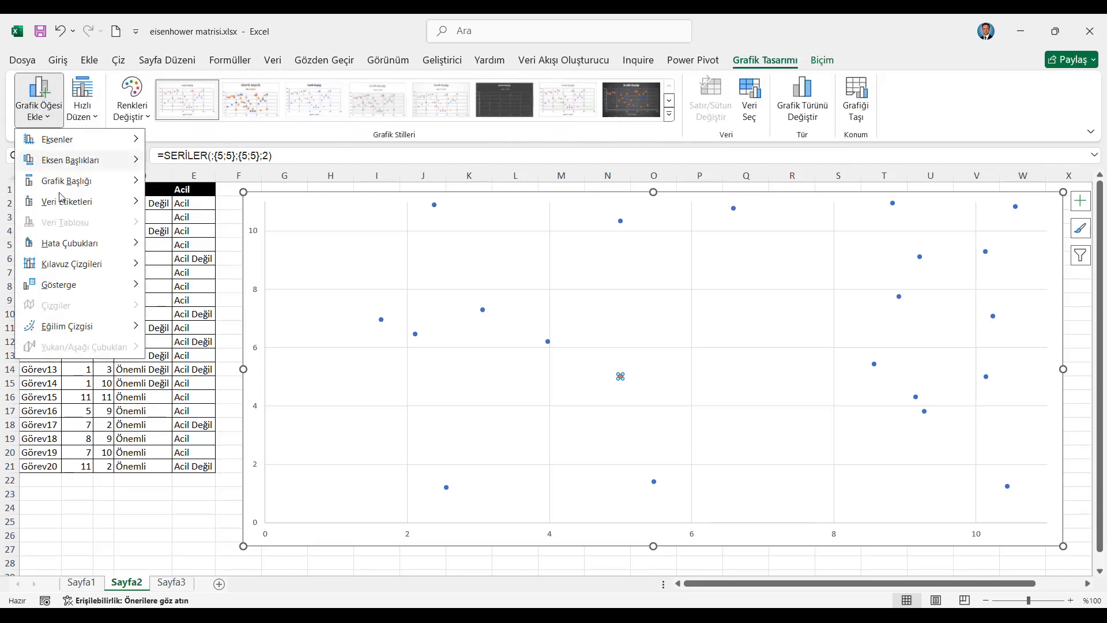
{"action": "mouse_move", "coordinate": [83, 247]}
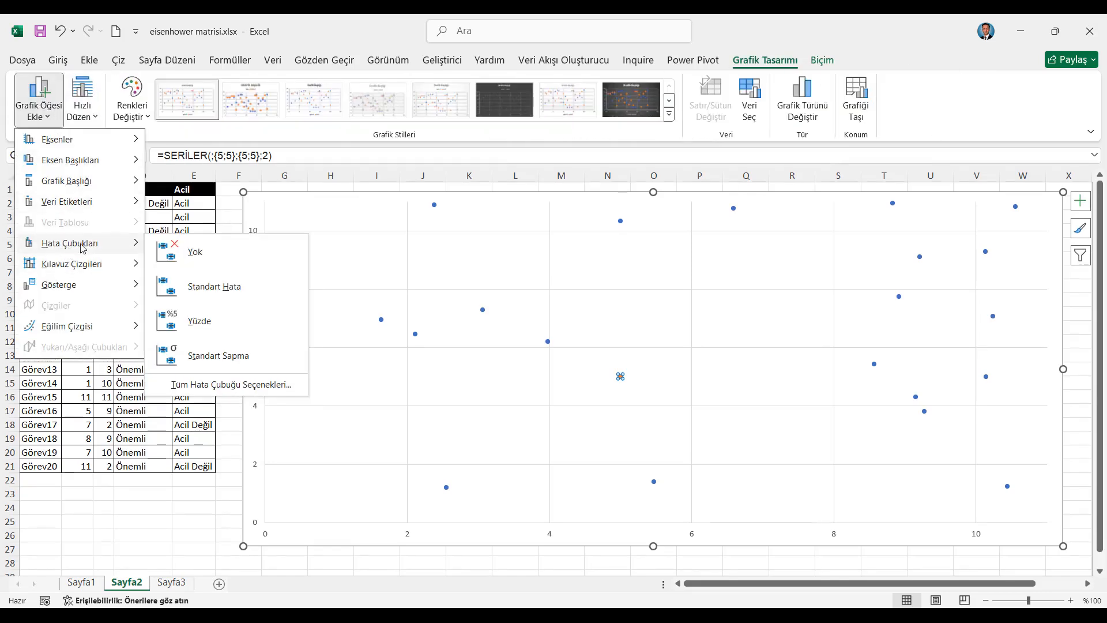
{"action": "left_click", "coordinate": [200, 321]}
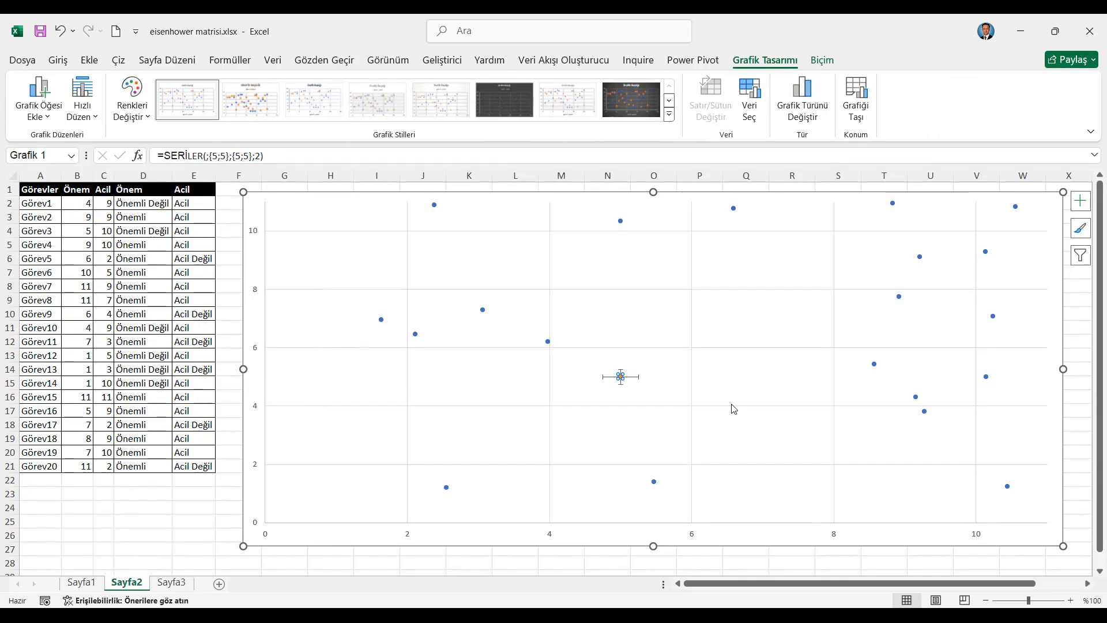
- Set Seri2's horizontal error bar to 100 percent with the no-cap end style (Ucu Açık)
{"action": "right_click", "coordinate": [633, 379]}
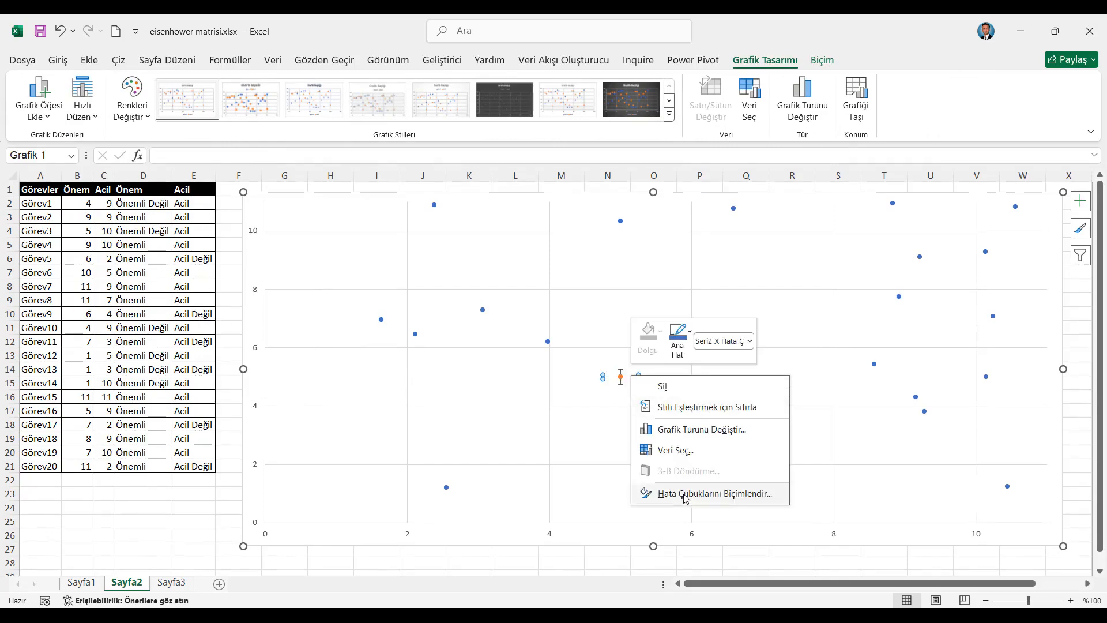
{"action": "left_click", "coordinate": [692, 495]}
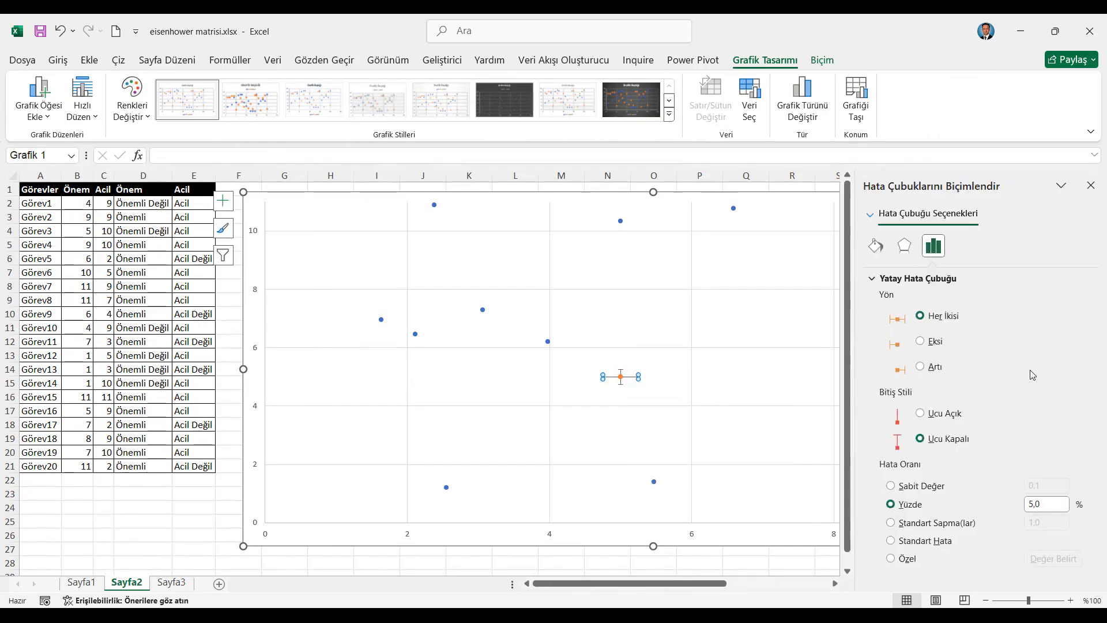
{"action": "left_click", "coordinate": [1041, 504]}
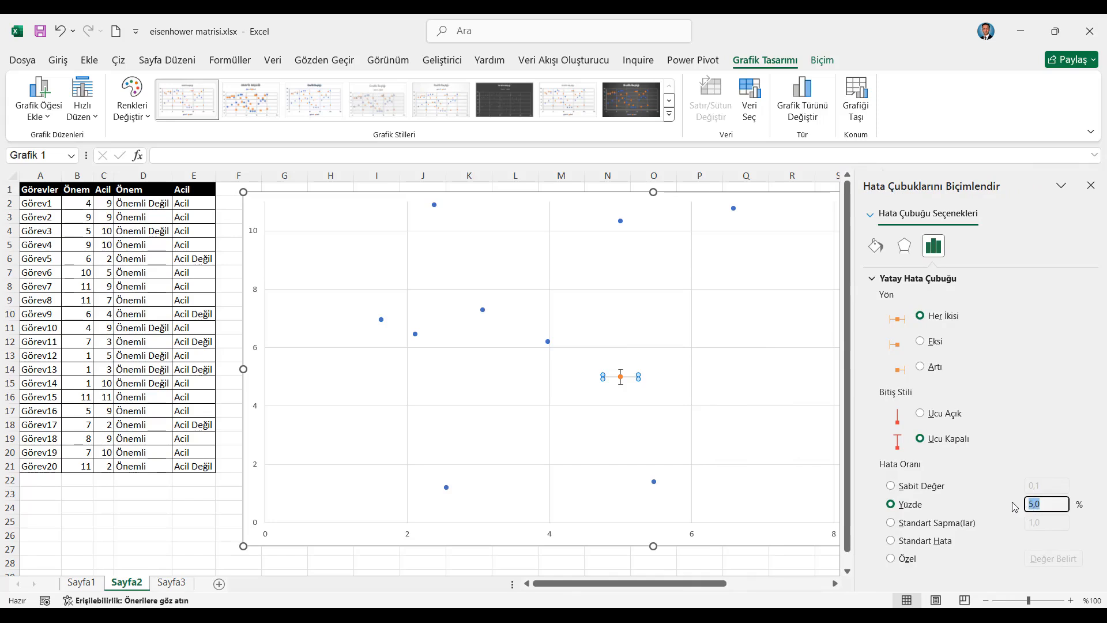
{"action": "left_click", "coordinate": [922, 414]}
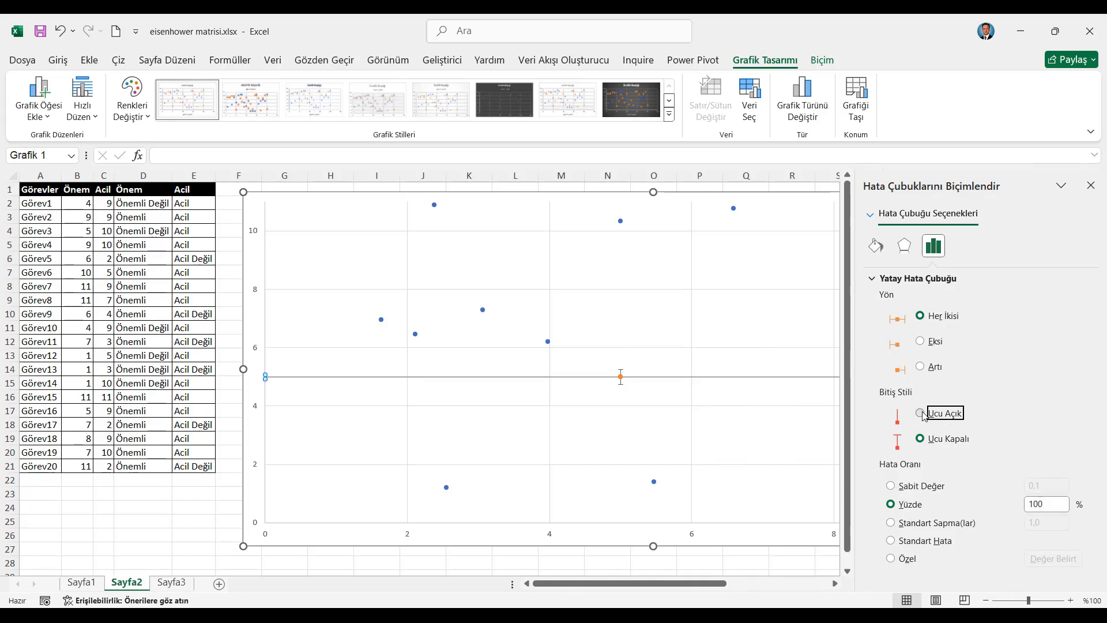
- Set Seri2's vertical error bar to the no-cap end style (Ucu Açık) and 100 percent
{"action": "left_click", "coordinate": [621, 374]}
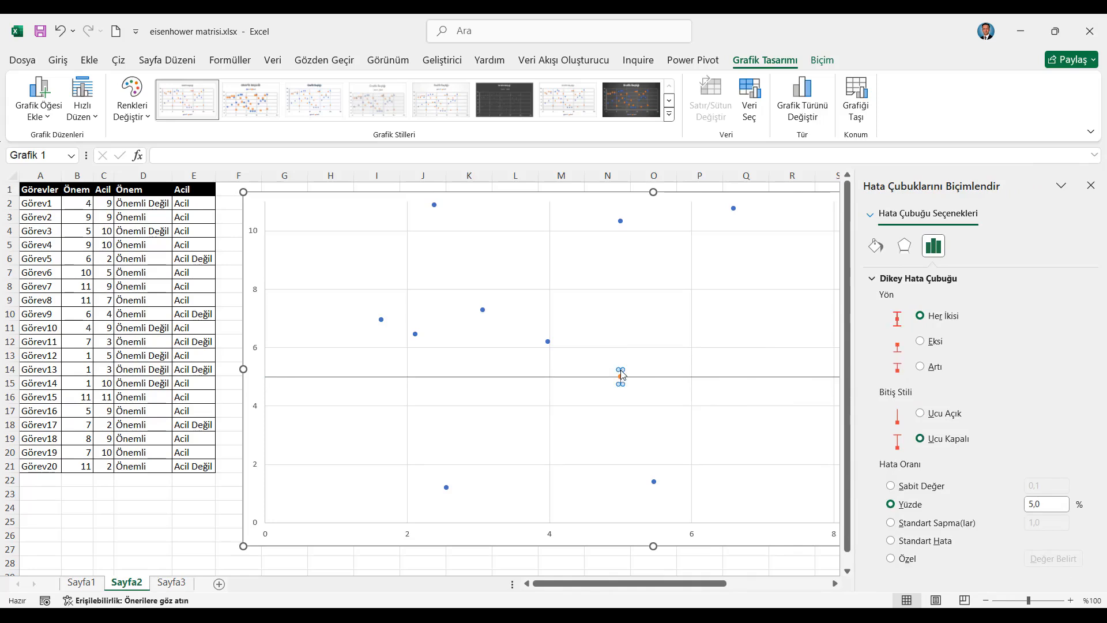
{"action": "left_click", "coordinate": [921, 414]}
{"action": "left_click", "coordinate": [1041, 504]}
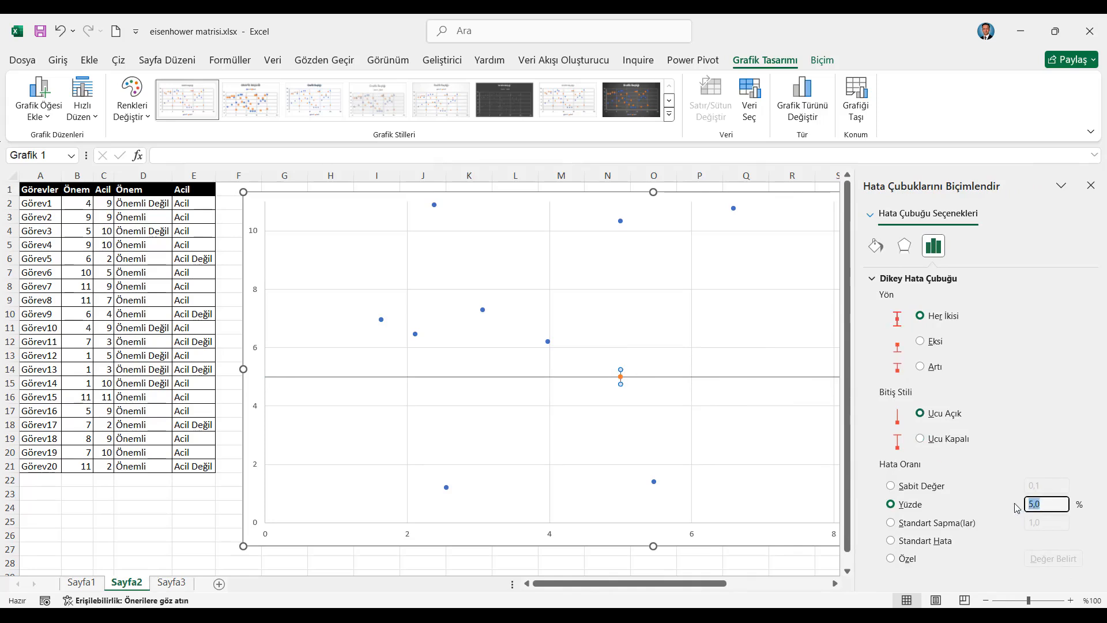
{"action": "type", "text": "100"}
{"action": "key", "text": "Return"}
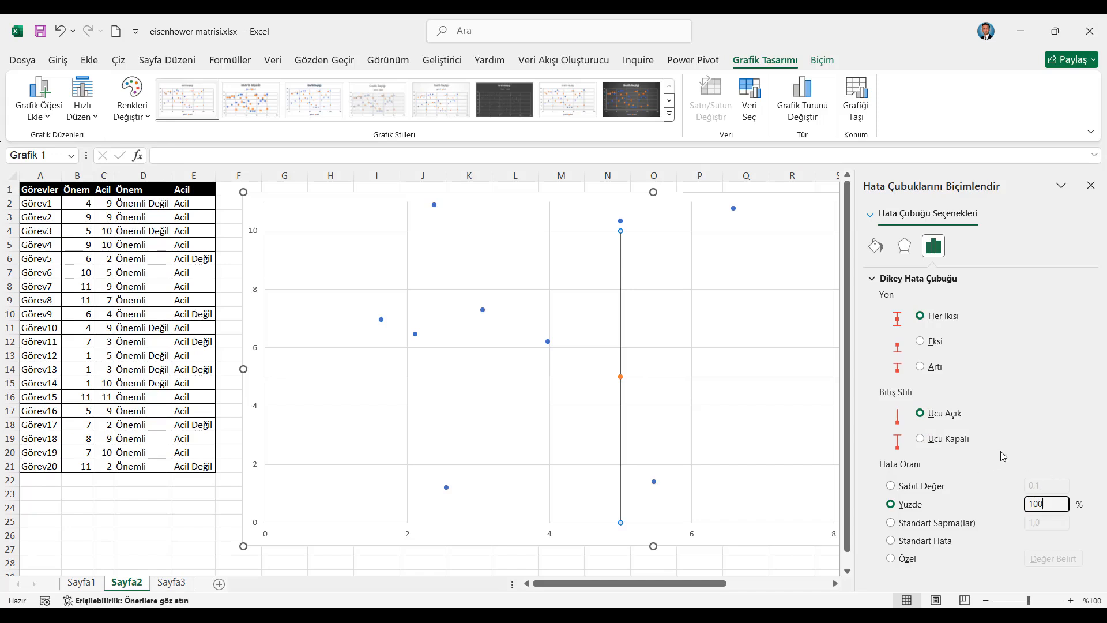
- Format the vertical error bar as a solid line (Düz çizgi) in a dark colour
{"action": "left_click", "coordinate": [877, 246]}
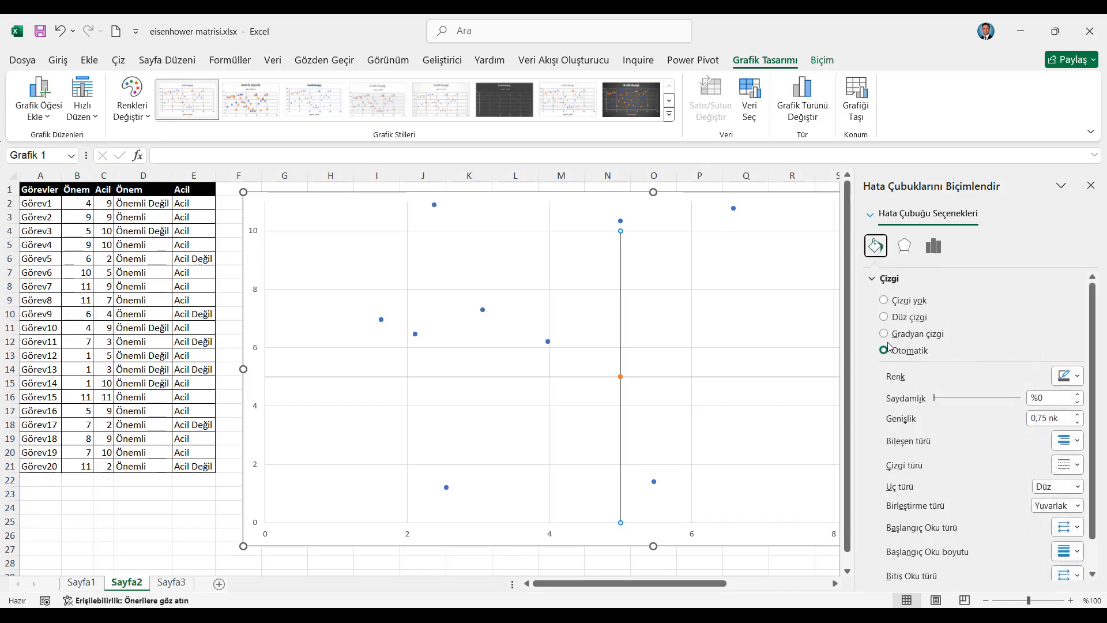
{"action": "left_click", "coordinate": [909, 318]}
{"action": "left_click", "coordinate": [1068, 376]}
{"action": "left_click", "coordinate": [998, 445]}
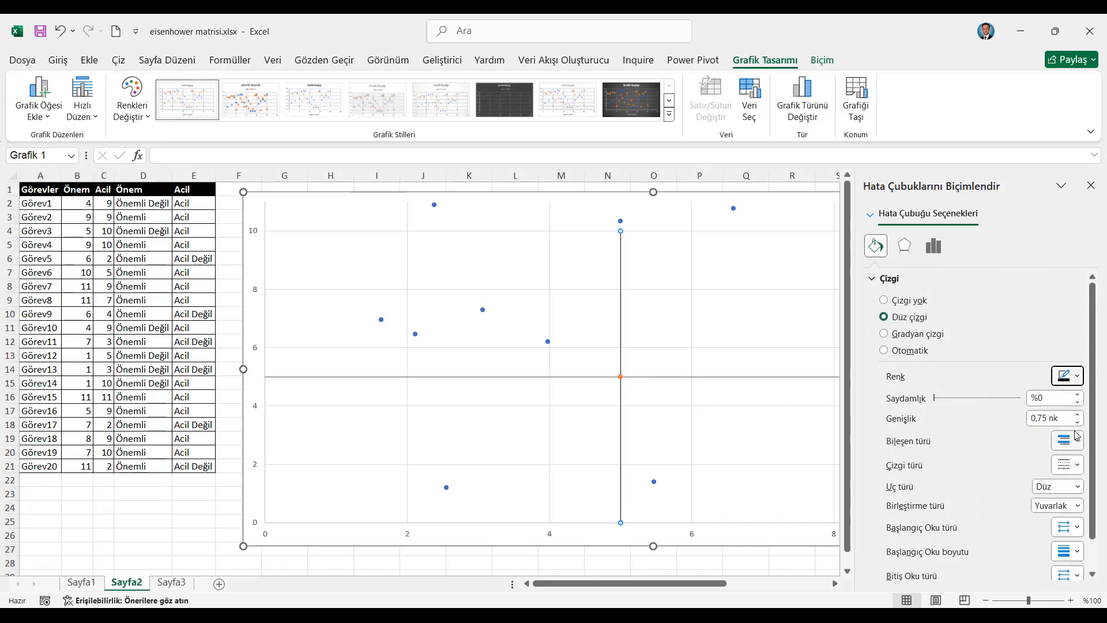
- Thicken the line of Seri2's vertical error bar
{"action": "left_click", "coordinate": [1078, 415]}
{"action": "left_click", "coordinate": [1078, 415]}
{"action": "left_click", "coordinate": [1078, 415]}
- Format Seri2's horizontal error bar as a solid black line (Düz çizgi) 2 nk wide
{"action": "left_click", "coordinate": [681, 377]}
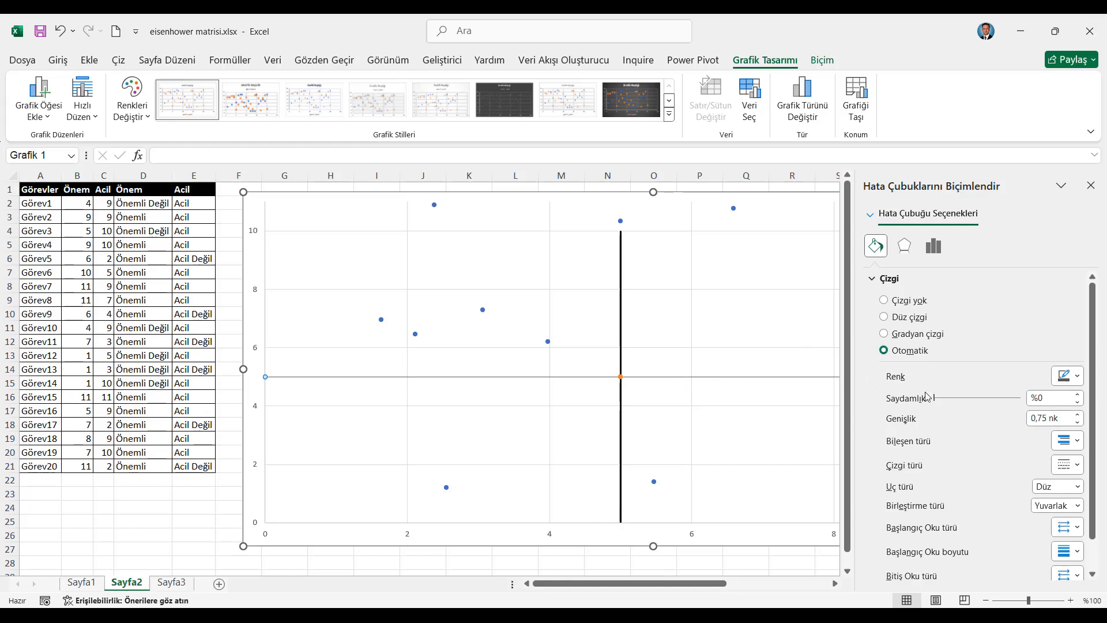
{"action": "left_click", "coordinate": [901, 317]}
{"action": "left_click", "coordinate": [1078, 415]}
{"action": "left_click", "coordinate": [1078, 415]}
{"action": "left_click", "coordinate": [1078, 414]}
{"action": "left_click", "coordinate": [1078, 414]}
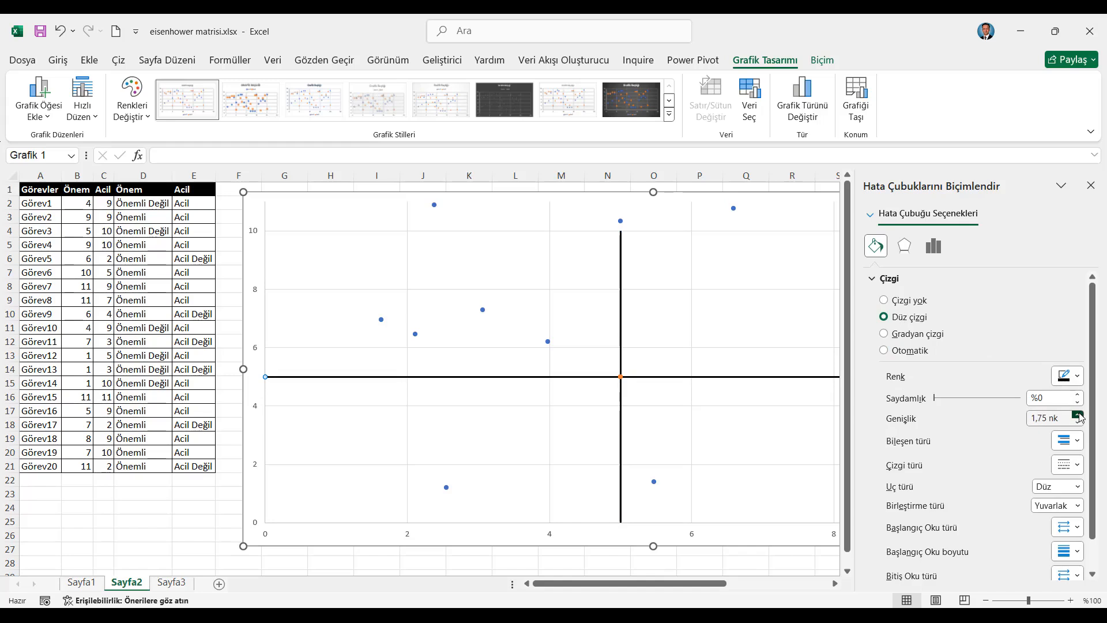
{"action": "left_click", "coordinate": [1077, 376]}
{"action": "left_click", "coordinate": [998, 445]}
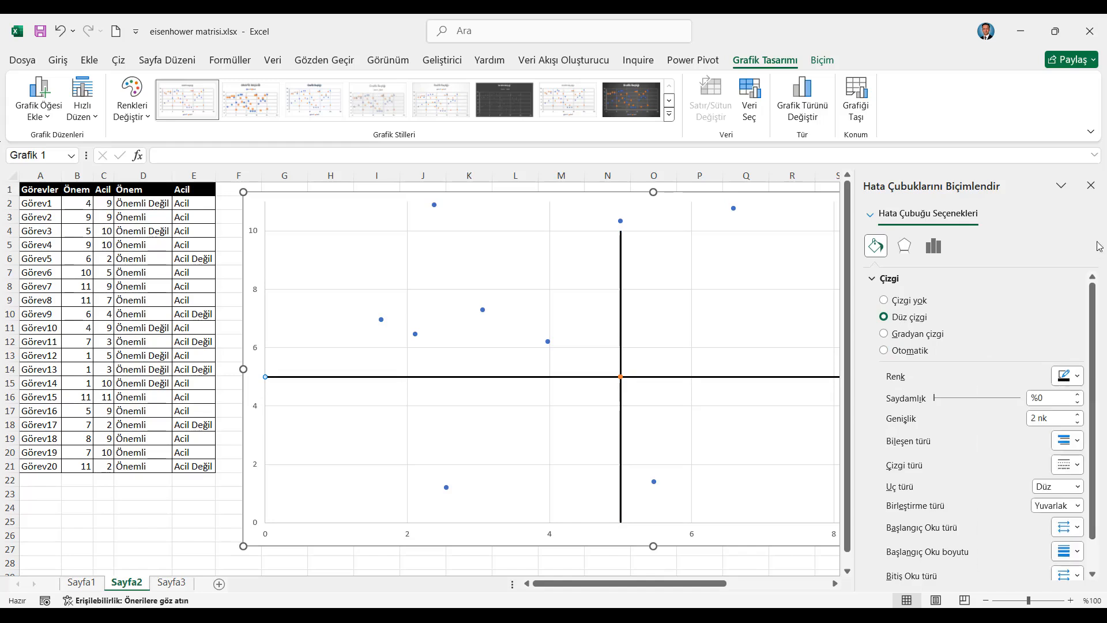
- Close the error bar formatting and remove the chart's gridlines (Kılavuz Çizgileri)
{"action": "left_click", "coordinate": [1090, 185]}
{"action": "left_click", "coordinate": [1082, 202]}
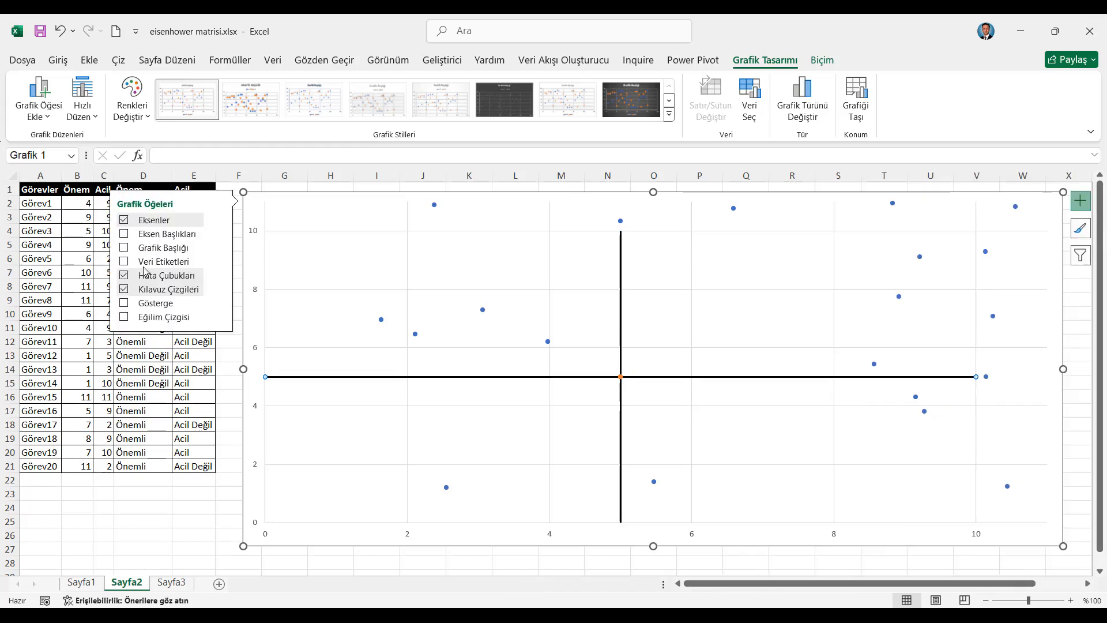
{"action": "left_click", "coordinate": [124, 289]}
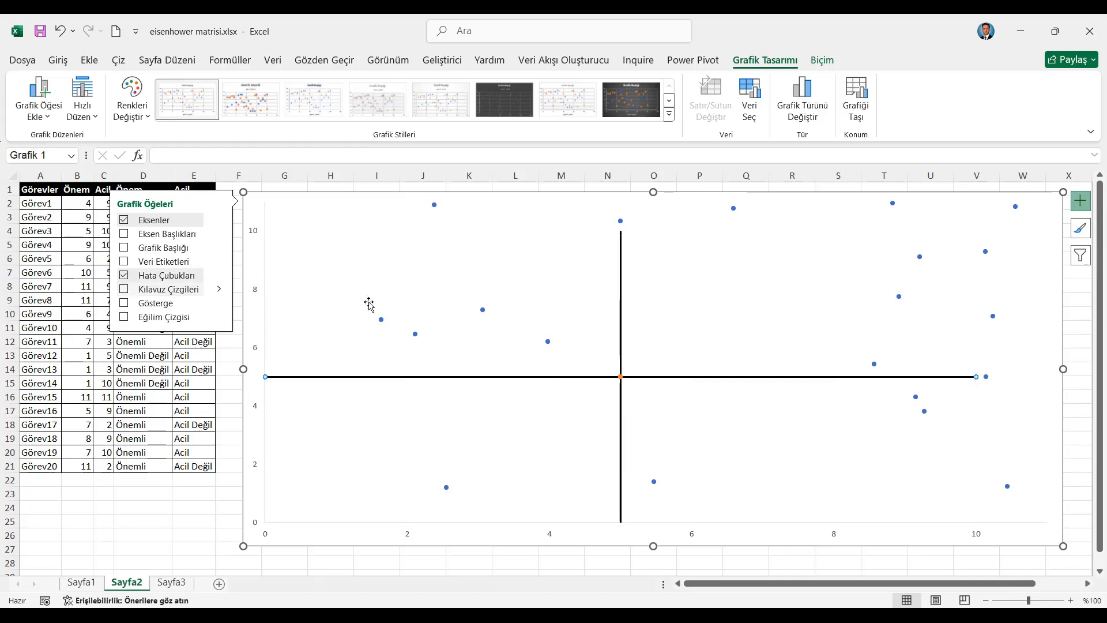
- Format the plot area with no fill (Dolgu yok) and a solid black border (Düz çizgi)
{"action": "right_click", "coordinate": [349, 242]}
{"action": "left_click", "coordinate": [415, 381]}
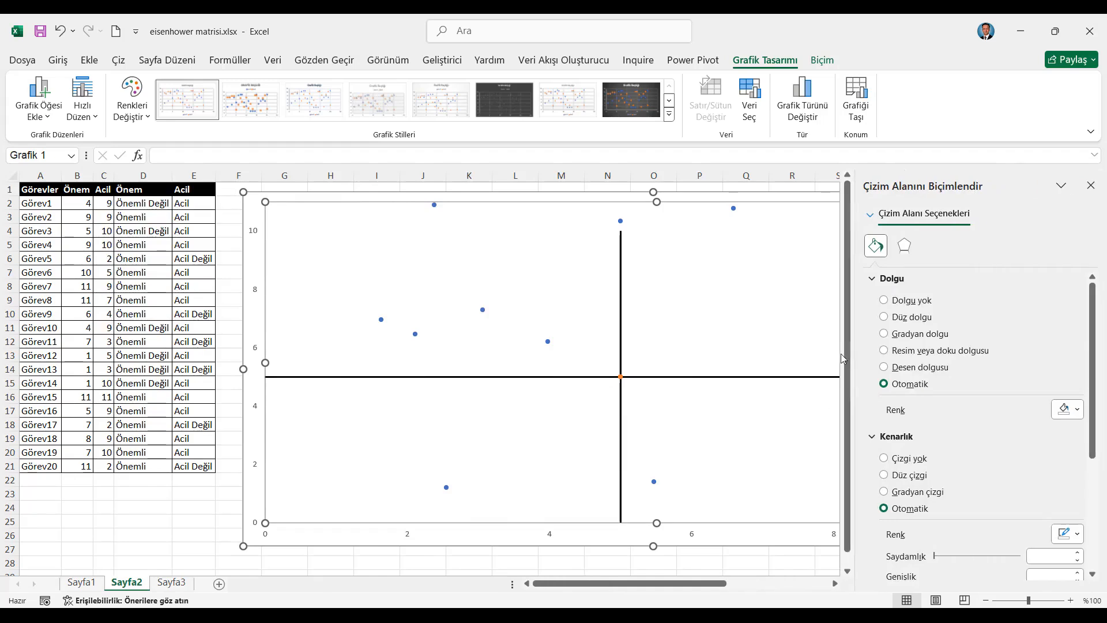
{"action": "left_click", "coordinate": [905, 301]}
{"action": "left_click", "coordinate": [907, 447]}
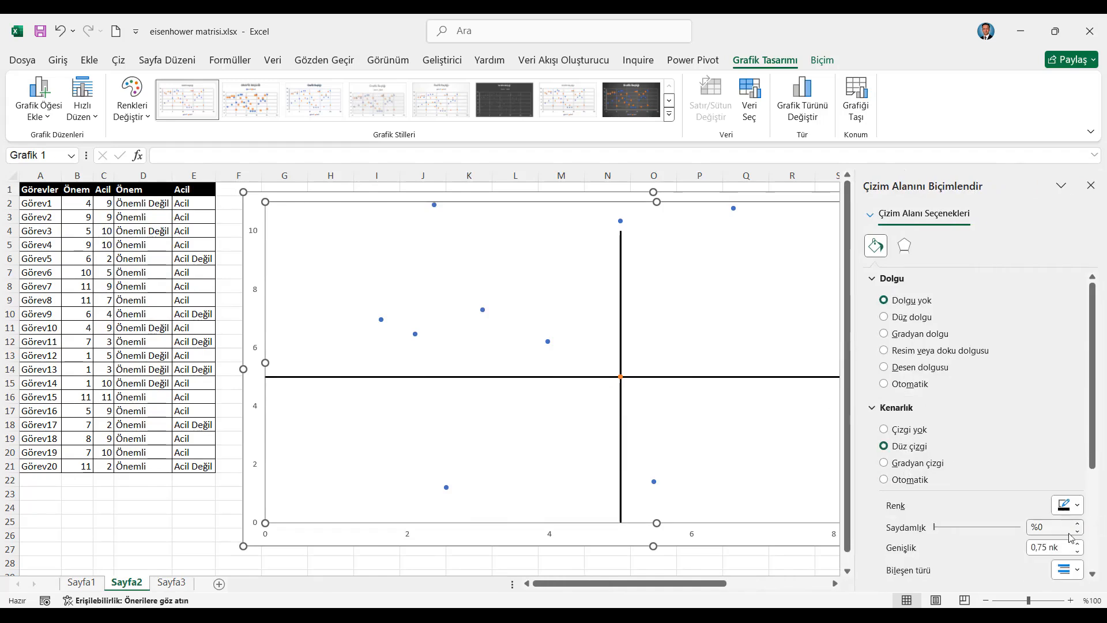
{"action": "left_click", "coordinate": [1078, 507]}
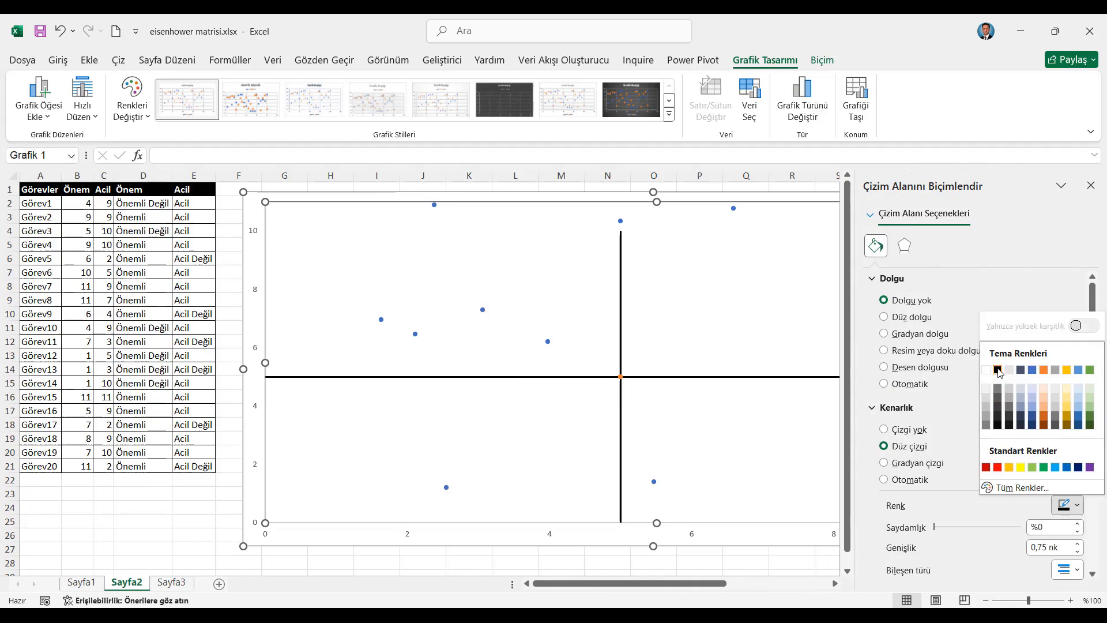
{"action": "left_click", "coordinate": [999, 372]}
- Set the plot area's border width to 2 nk and leave the chart
{"action": "left_click", "coordinate": [1078, 543]}
{"action": "left_click", "coordinate": [1078, 544]}
{"action": "left_click", "coordinate": [1078, 544]}
{"action": "left_click", "coordinate": [1078, 545]}
{"action": "left_click", "coordinate": [1078, 545]}
{"action": "left_click", "coordinate": [1078, 545]}
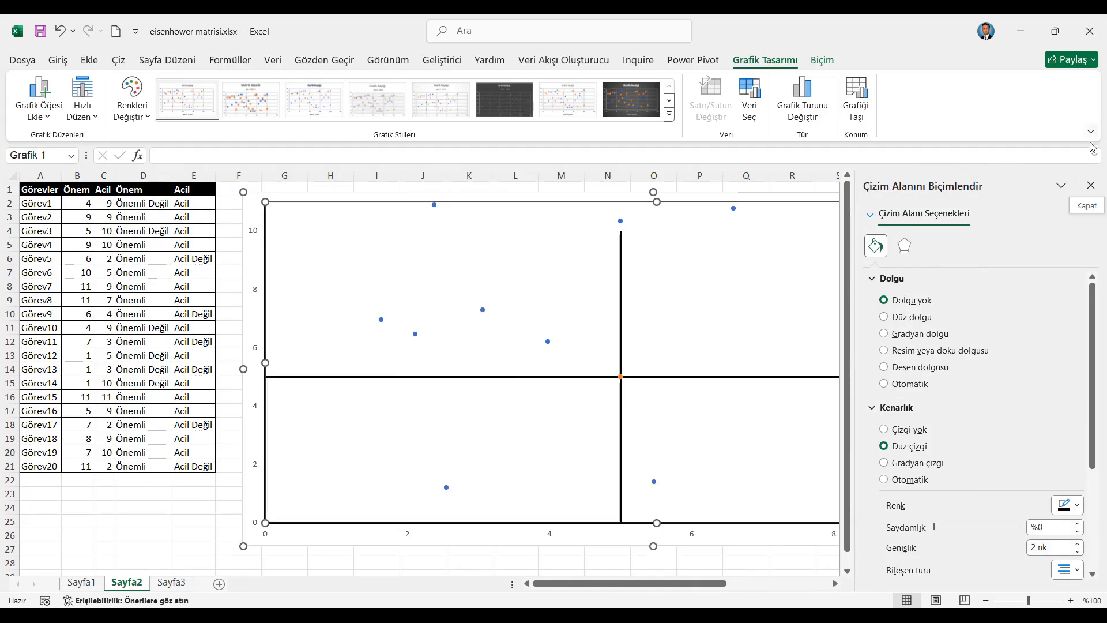
{"action": "left_click", "coordinate": [1091, 186]}
{"action": "left_click", "coordinate": [1081, 201]}
{"action": "left_click", "coordinate": [33, 192]}
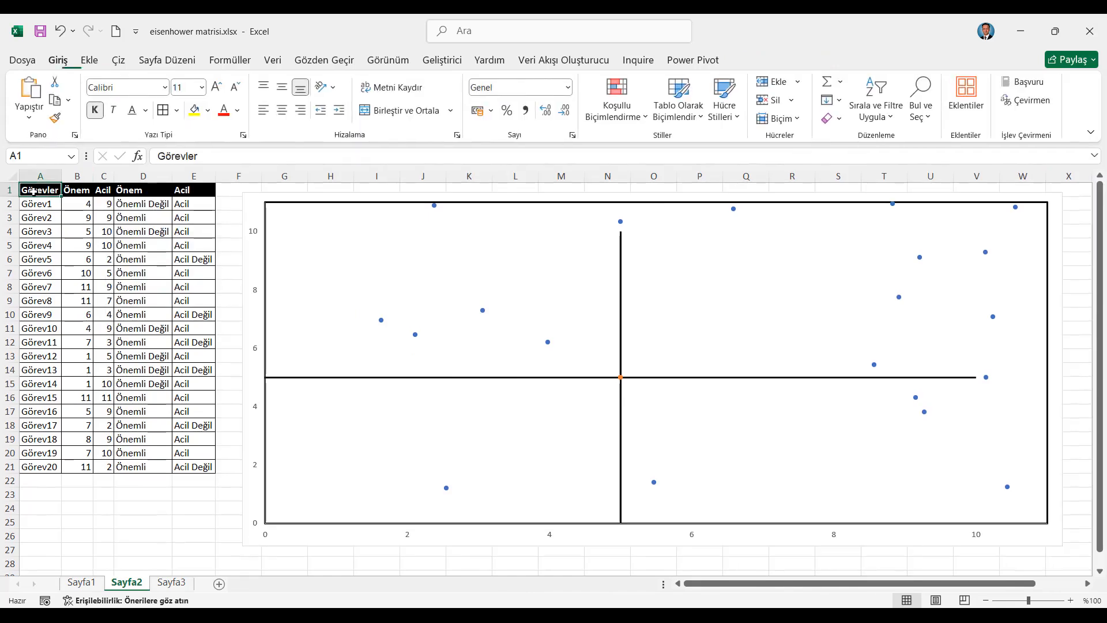
- Hide the worksheet gridlines (Kılavuz Çizgileri) on Sayfa2
{"action": "left_click", "coordinate": [389, 60]}
{"action": "left_click", "coordinate": [229, 102]}
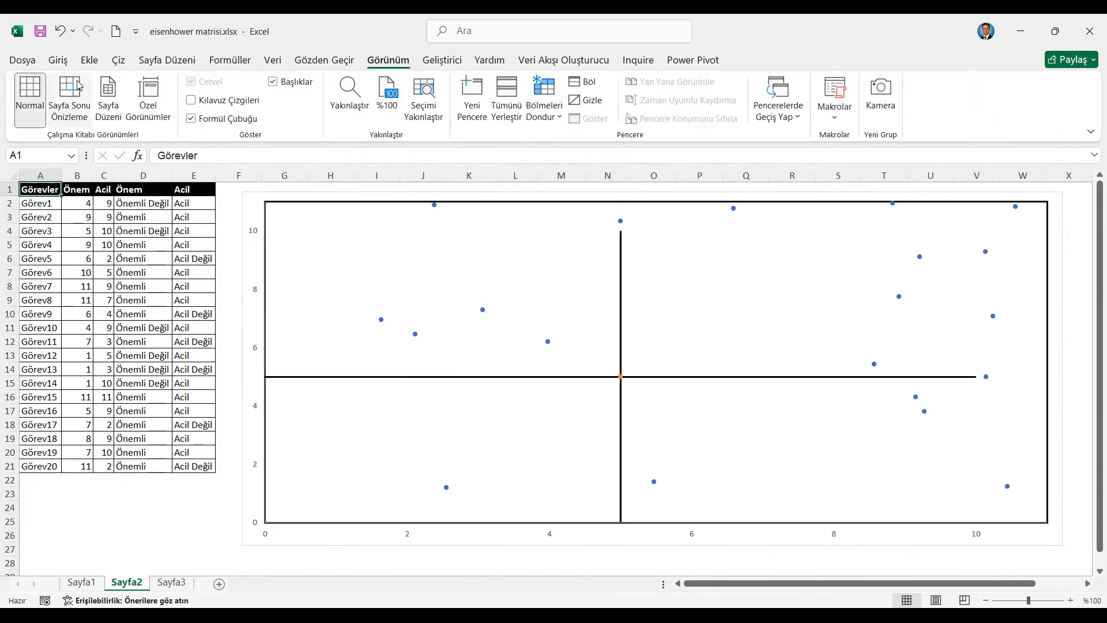
{"action": "left_click", "coordinate": [58, 60]}
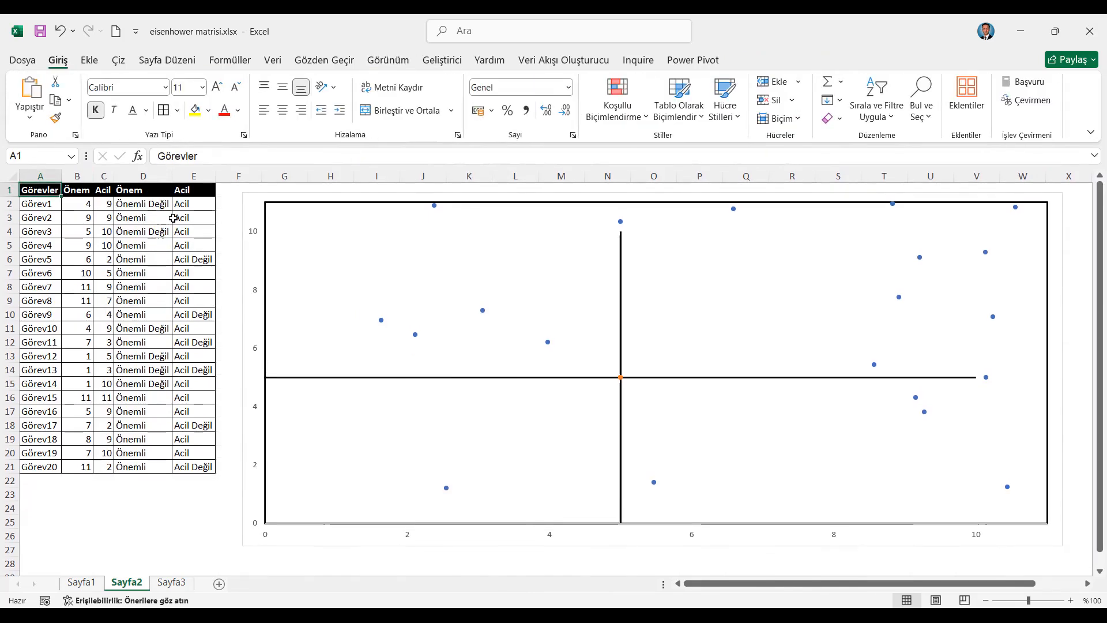
- Set the chart area to no fill (Dolgu Yok) and no outline (Ana Hat Yok)
{"action": "left_click", "coordinate": [256, 192]}
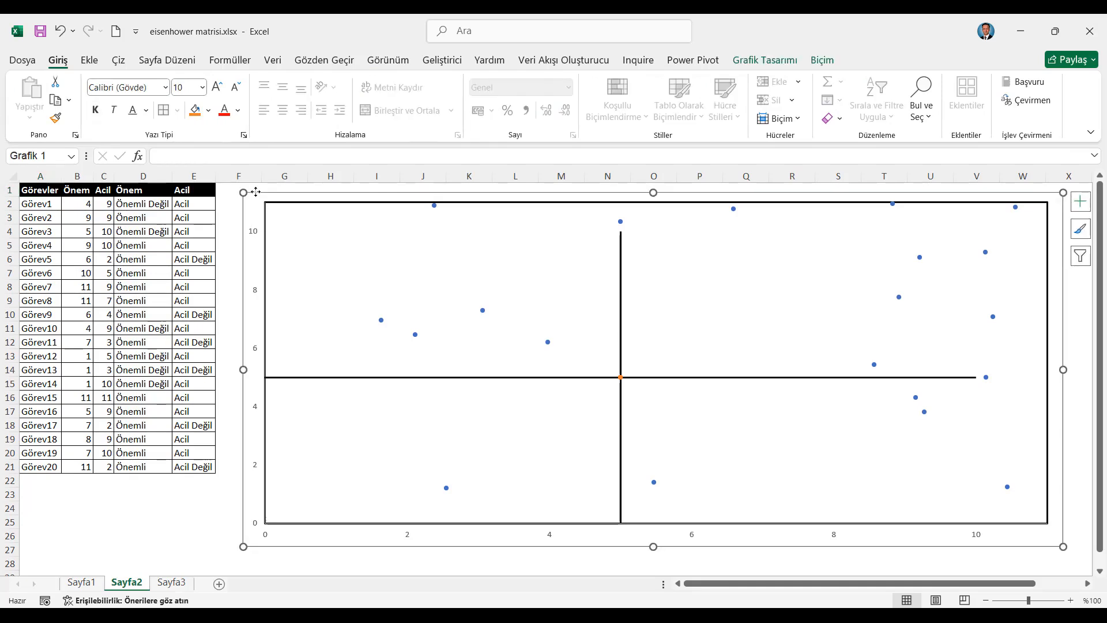
{"action": "left_click", "coordinate": [822, 60]}
{"action": "left_click", "coordinate": [440, 88]}
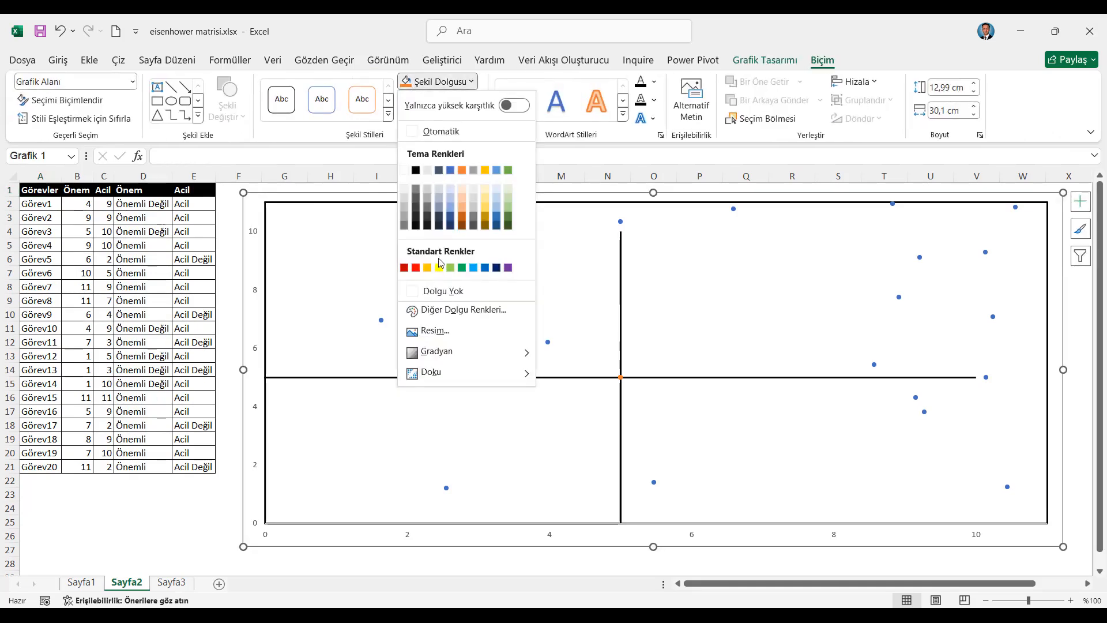
{"action": "left_click", "coordinate": [440, 288]}
{"action": "left_click", "coordinate": [434, 107]}
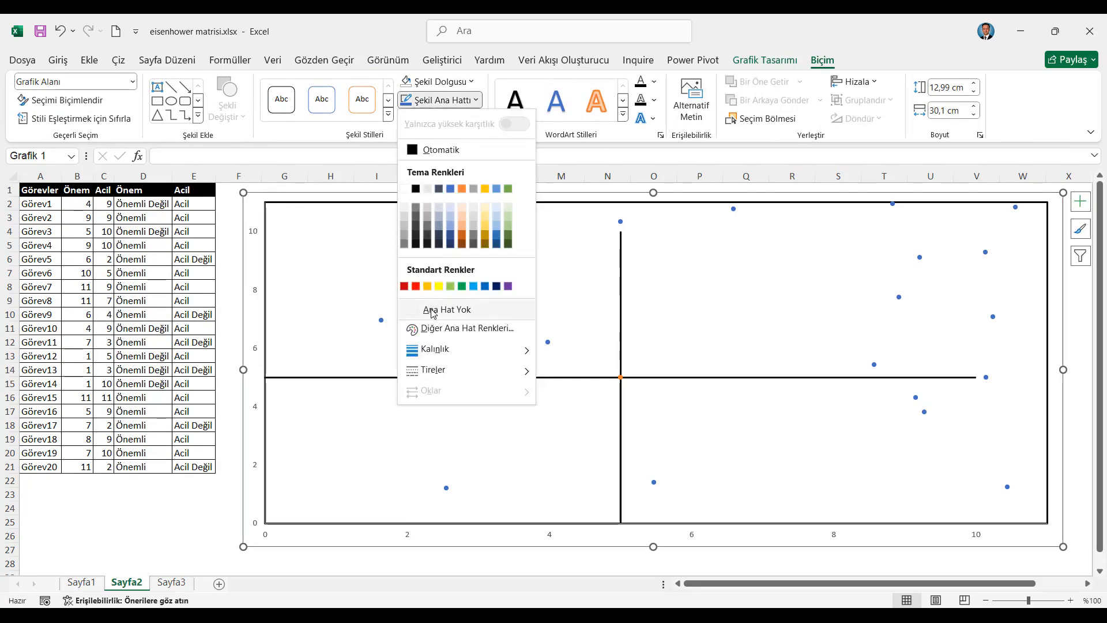
{"action": "left_click", "coordinate": [432, 307]}
{"action": "left_click", "coordinate": [50, 190]}
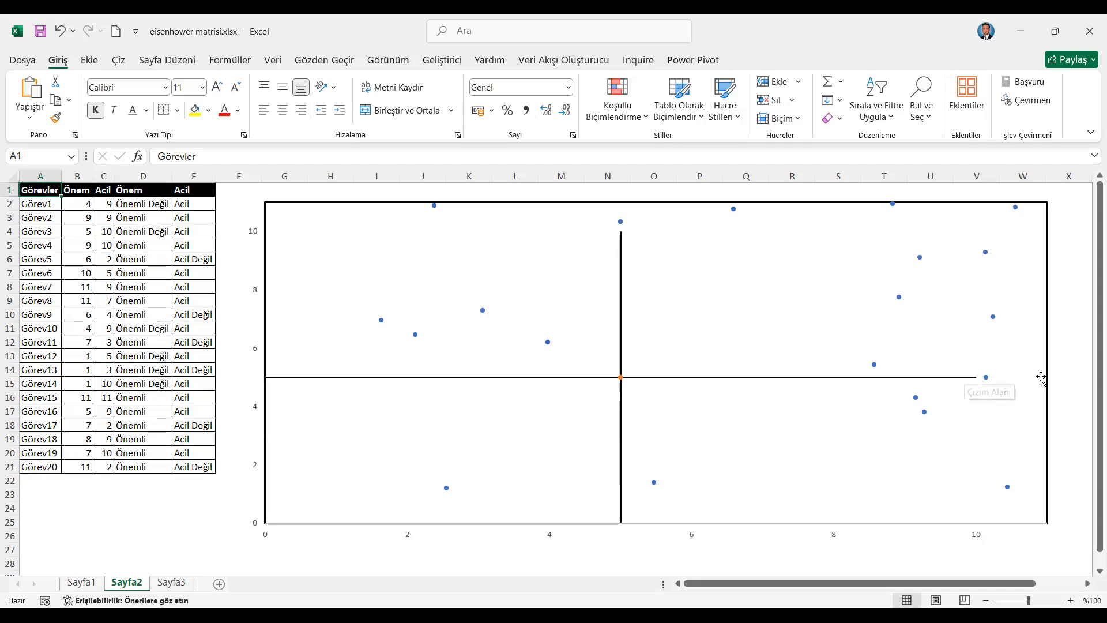
- Edit Seri2 in the chart's data source so that its X and Y values are both 5,5
{"action": "right_click", "coordinate": [773, 319]}
{"action": "left_click", "coordinate": [819, 391]}
{"action": "left_click", "coordinate": [700, 436]}
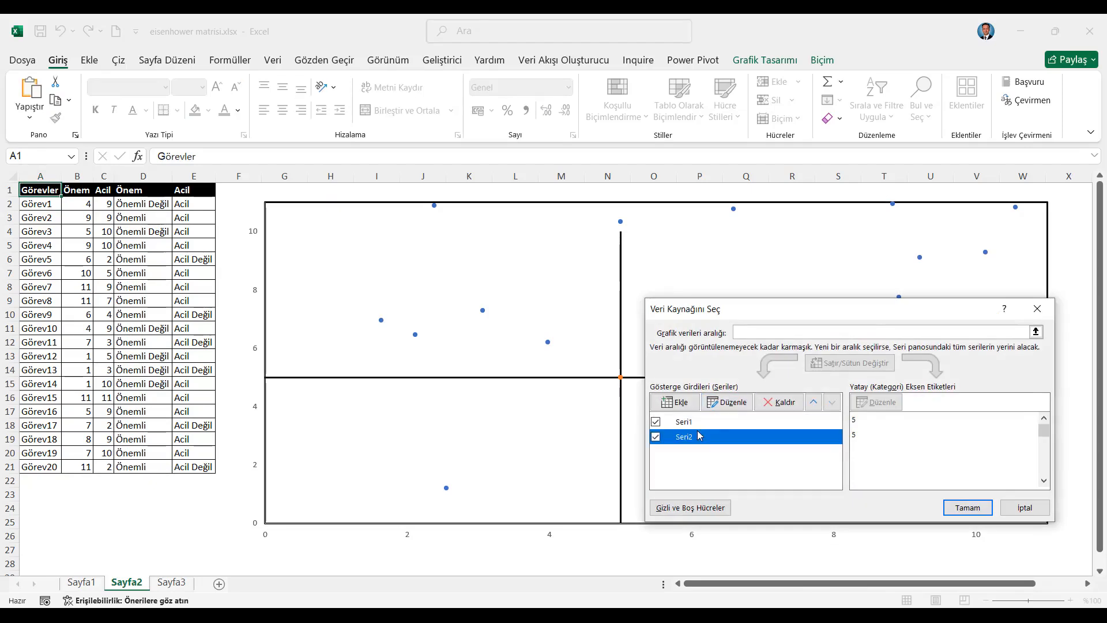
{"action": "left_click", "coordinate": [727, 402]}
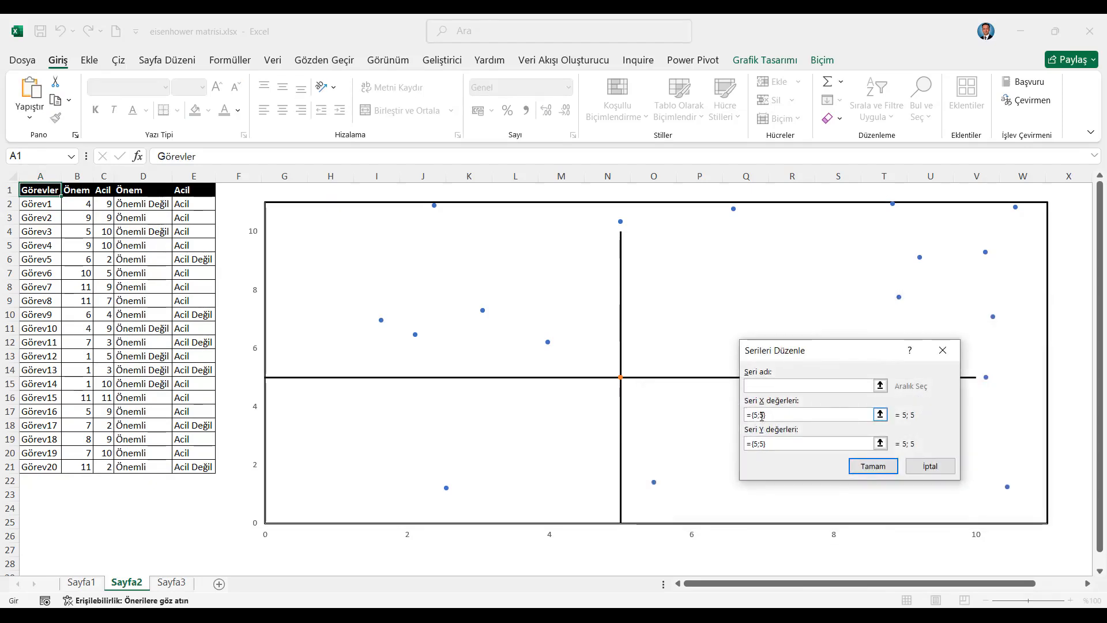
{"action": "left_click", "coordinate": [762, 415]}
{"action": "key", "text": "BackSpace"}
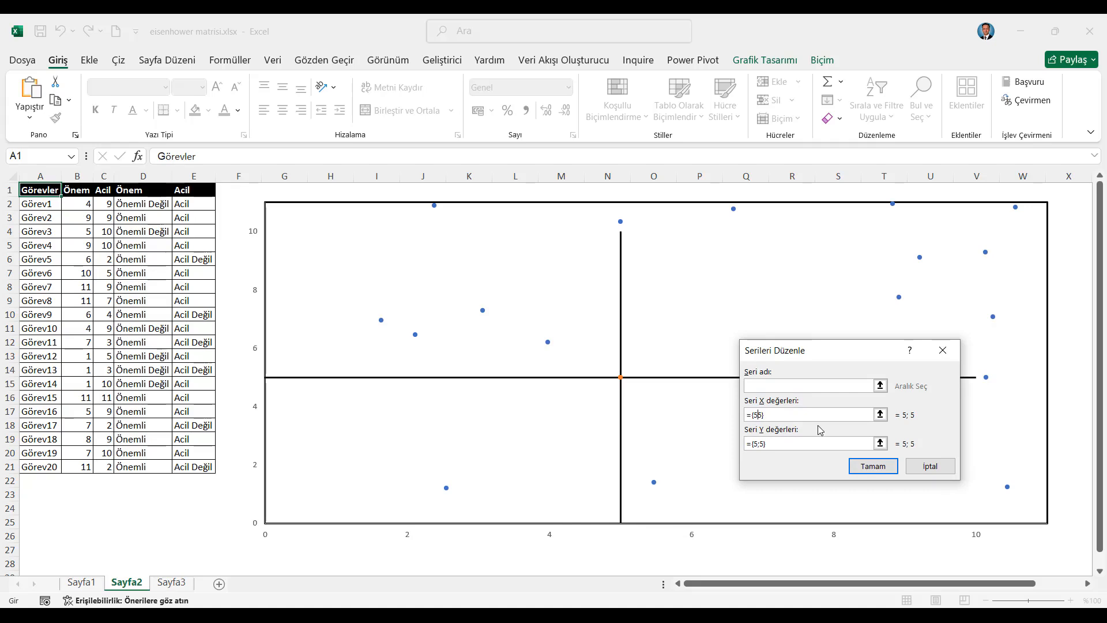
{"action": "left_click", "coordinate": [759, 443]}
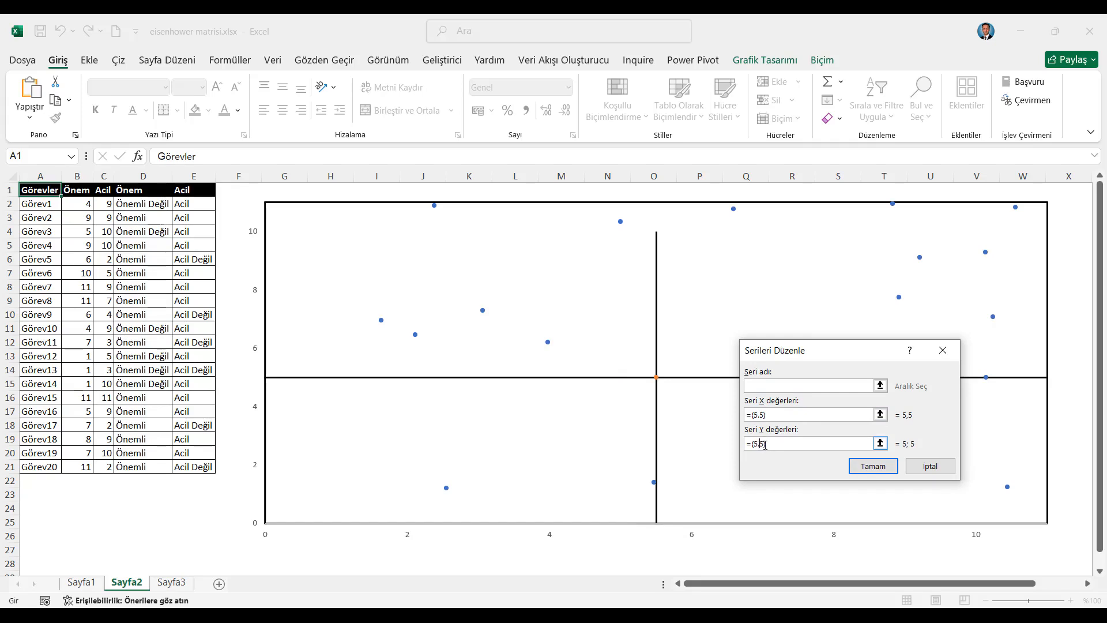
{"action": "left_click", "coordinate": [874, 466]}
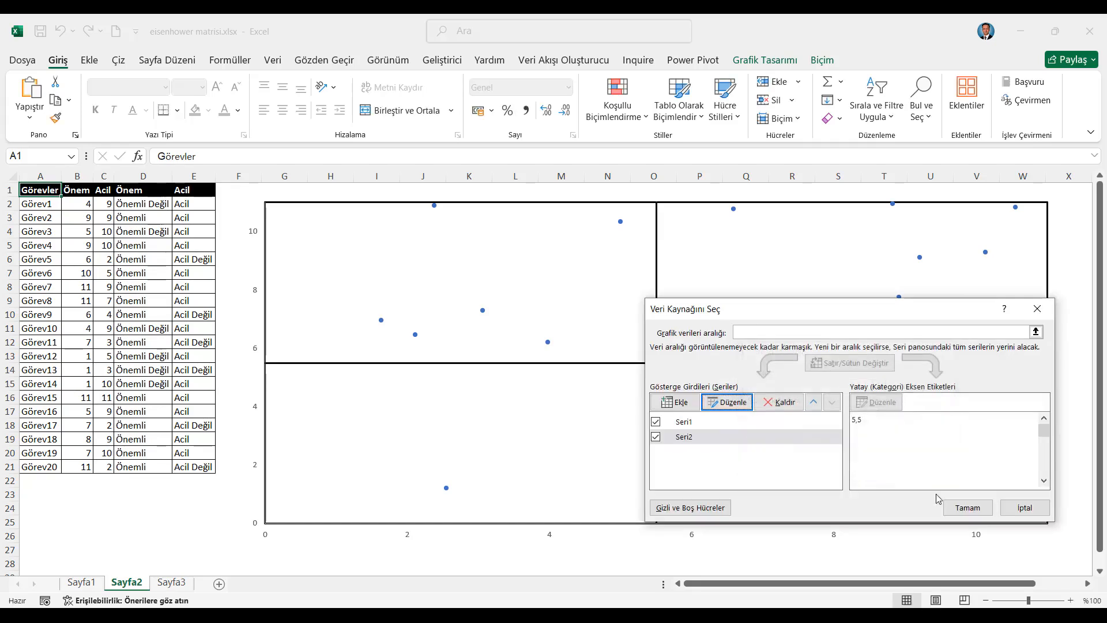
{"action": "left_click", "coordinate": [969, 511]}
{"action": "left_click", "coordinate": [57, 188]}
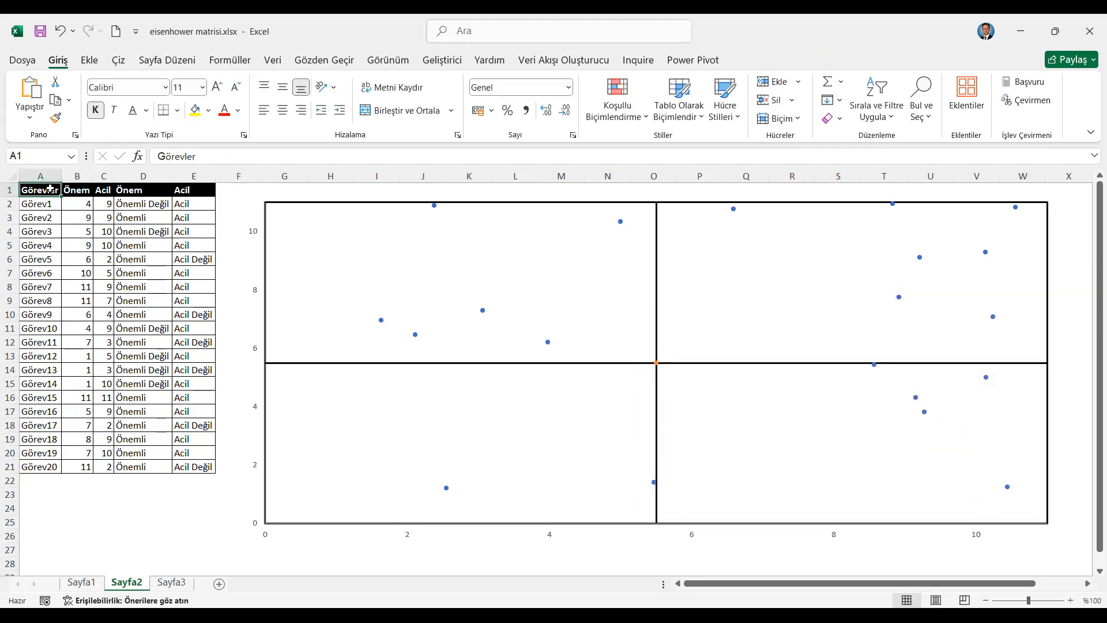
- Add data labels (Veri Etiketleri) to the chart's points
{"action": "left_click", "coordinate": [377, 245]}
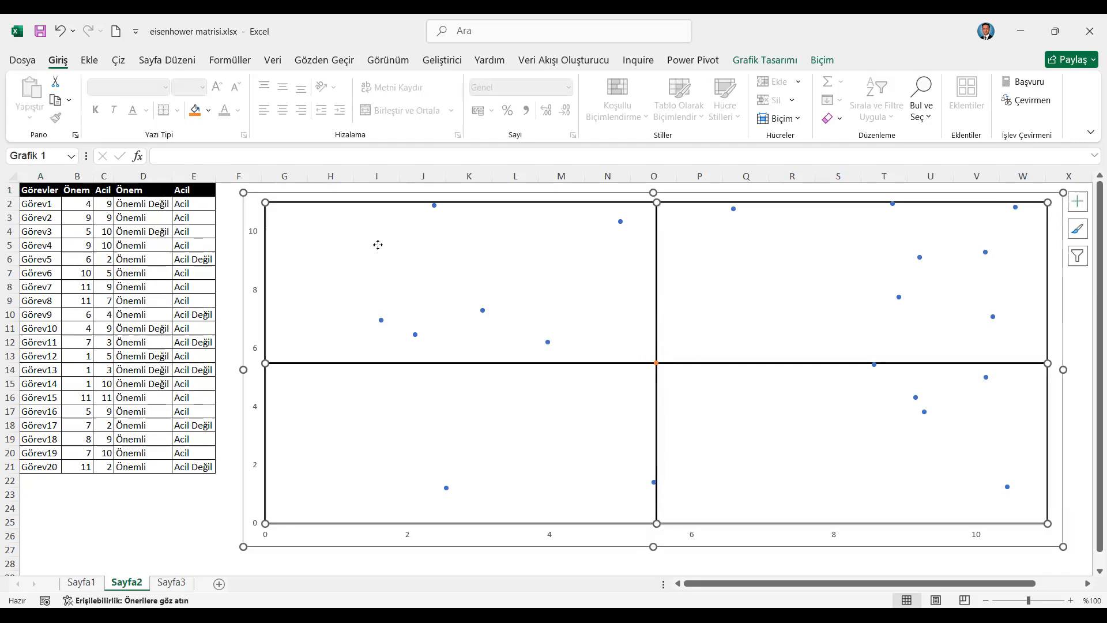
{"action": "left_click", "coordinate": [1081, 201]}
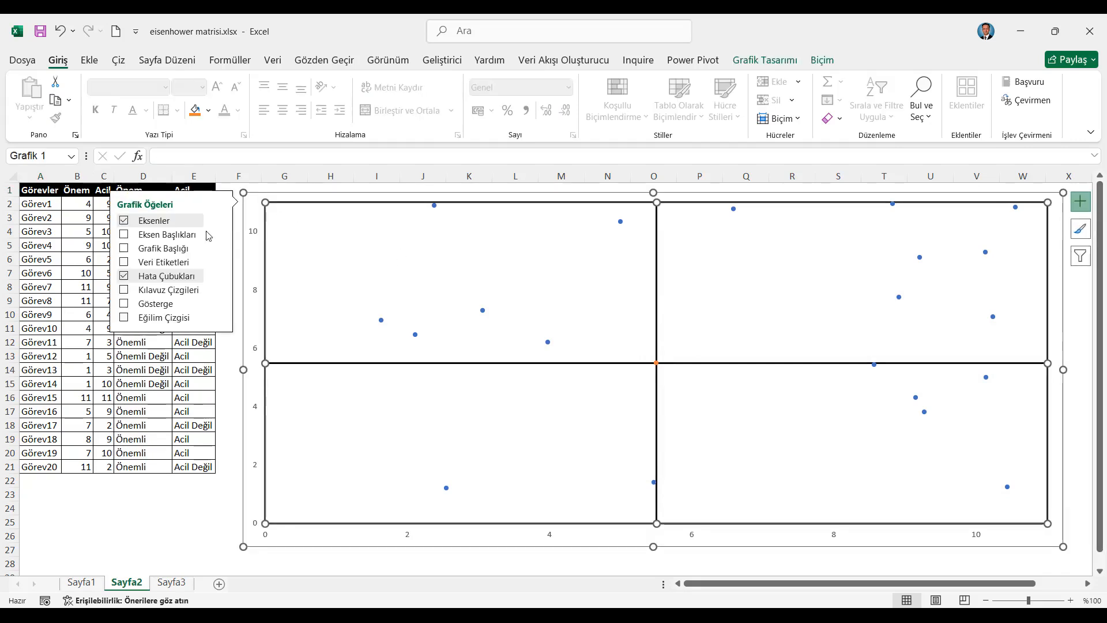
{"action": "left_click", "coordinate": [124, 263]}
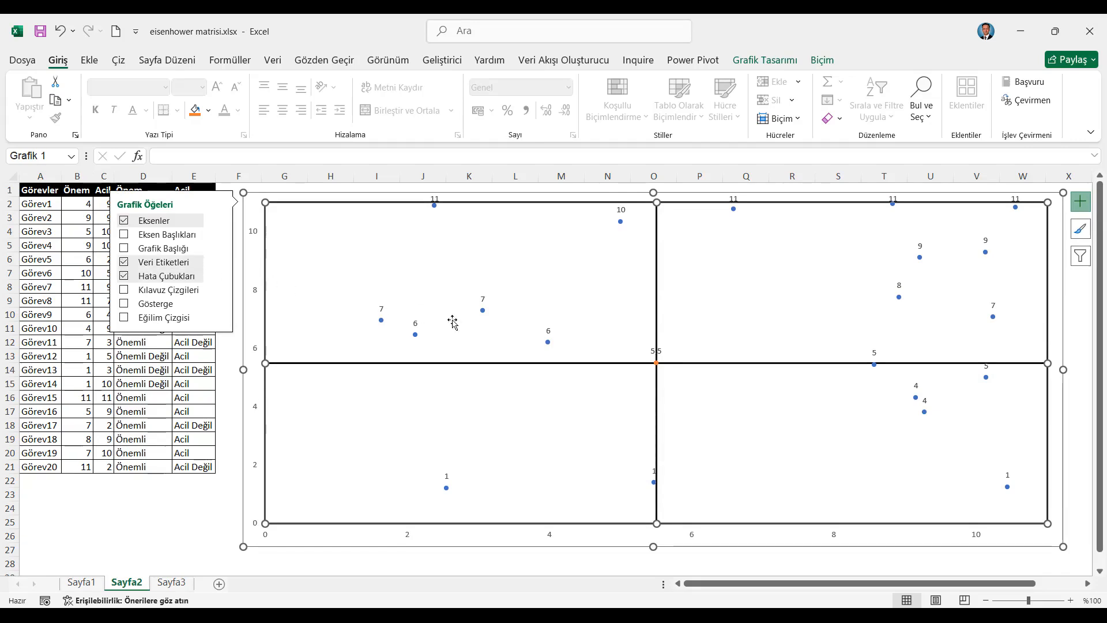
- Add cell values to Seri1's data labels, using the task names in A2:A21 as the label range
{"action": "left_click", "coordinate": [381, 309]}
{"action": "right_click", "coordinate": [382, 308]}
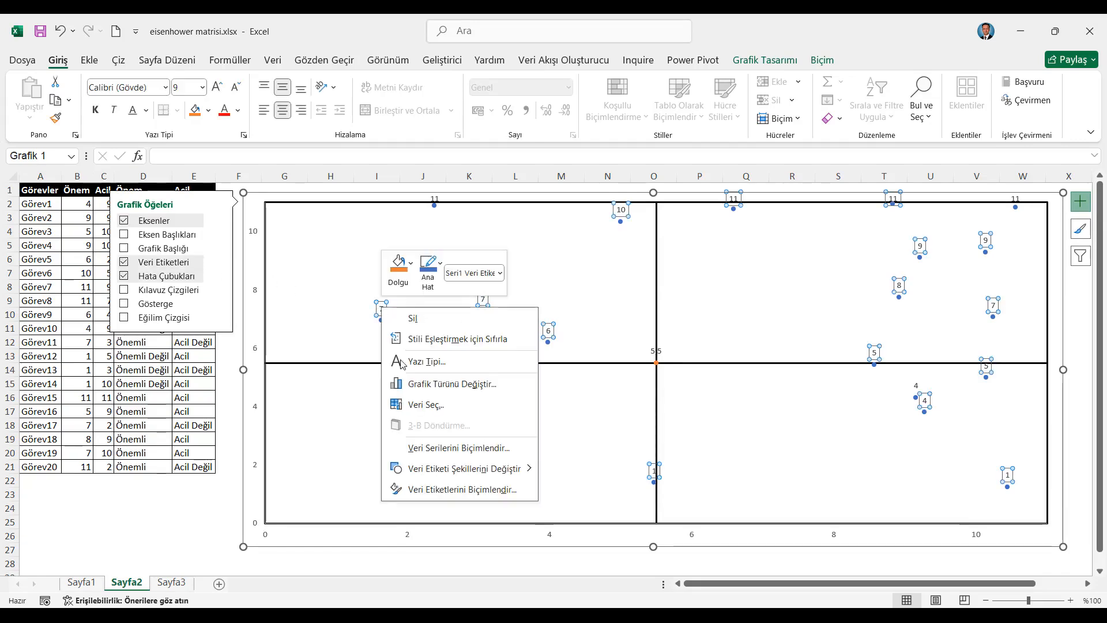
{"action": "left_click", "coordinate": [433, 490]}
{"action": "left_click", "coordinate": [919, 317]}
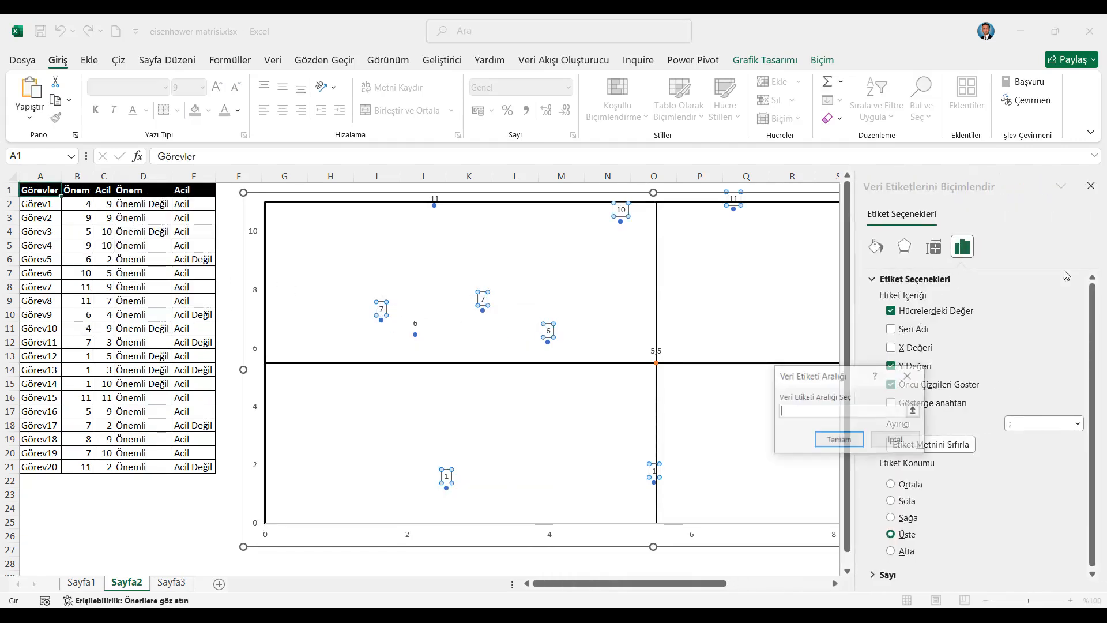
{"action": "left_click_drag", "start_coordinate": [45, 206], "coordinate": [40, 467]}
{"action": "left_click", "coordinate": [840, 443]}
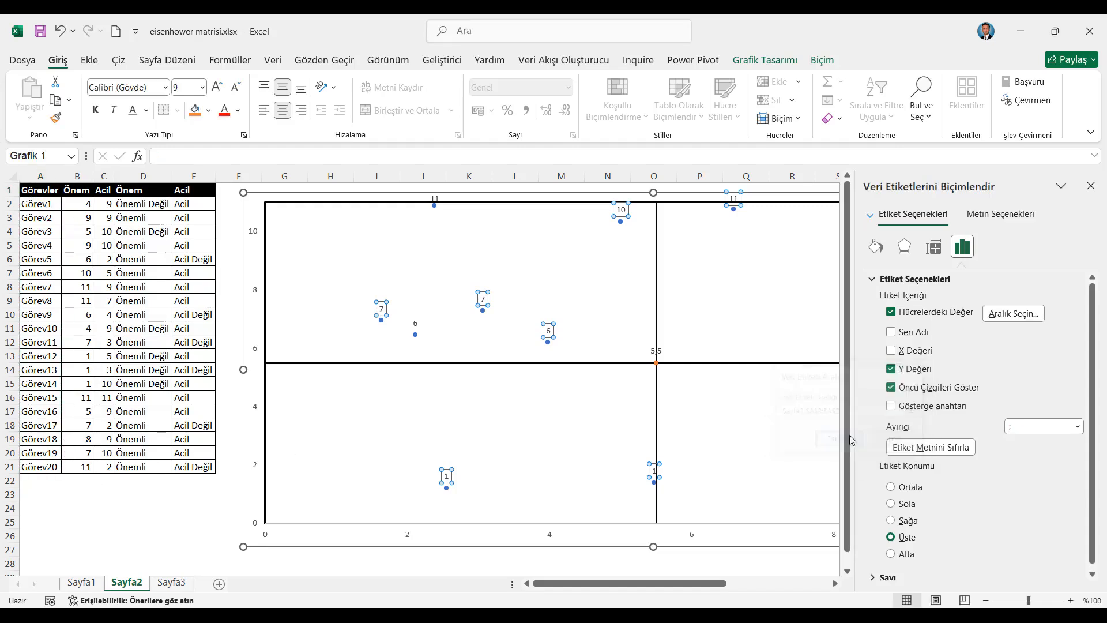
- Remove the Y value (Y Değeri) and leader lines (Öncü Çizgileri Göster) from Seri1's data labels
{"action": "left_click", "coordinate": [893, 369]}
{"action": "left_click", "coordinate": [893, 388]}
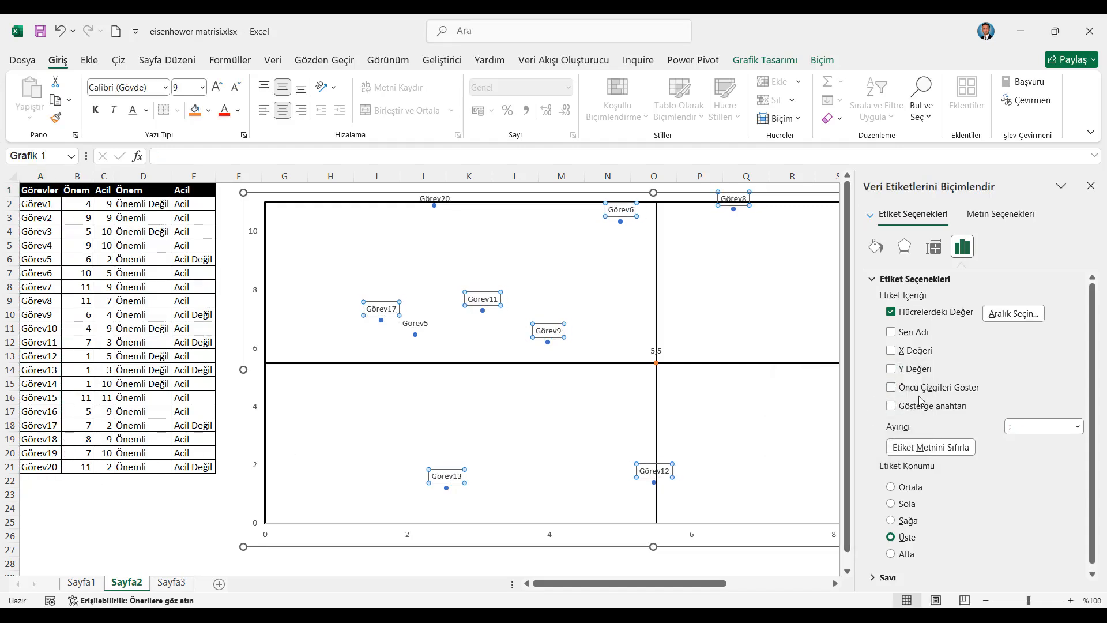
{"action": "left_click", "coordinate": [1090, 185]}
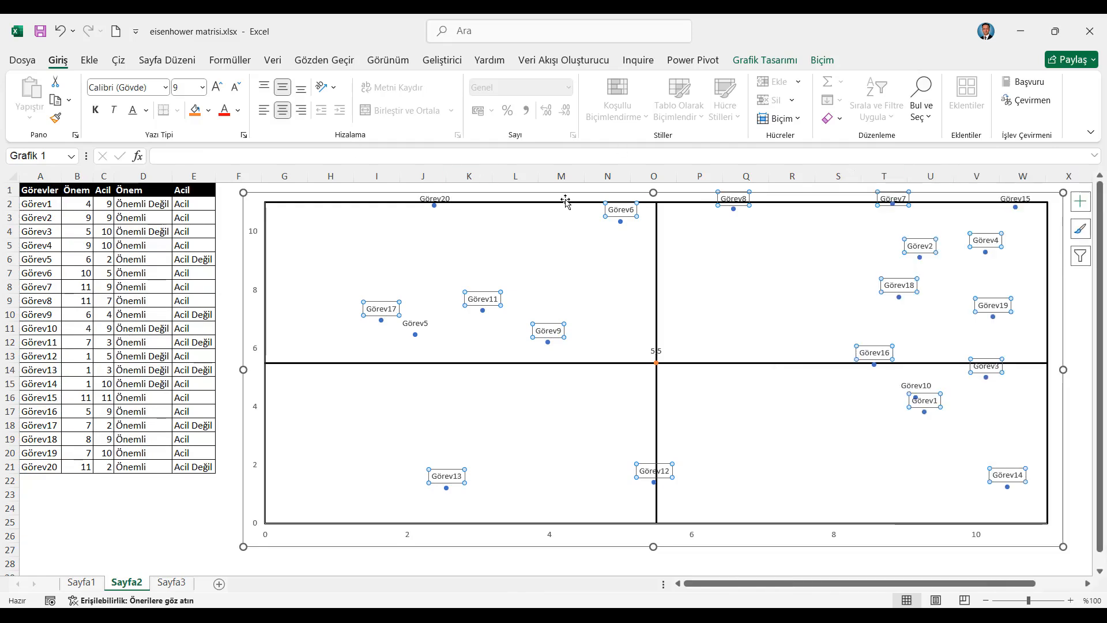
{"action": "left_click", "coordinate": [49, 190]}
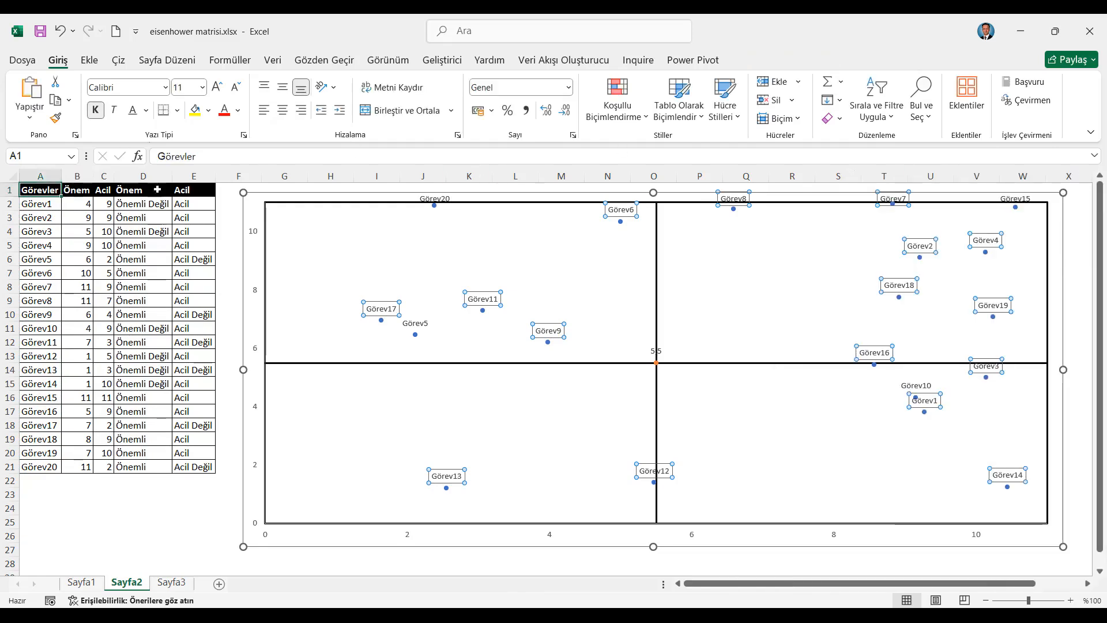
- Set the vertical axis's major unit (Birincil) to 1
{"action": "right_click", "coordinate": [256, 294]}
{"action": "left_click", "coordinate": [323, 472]}
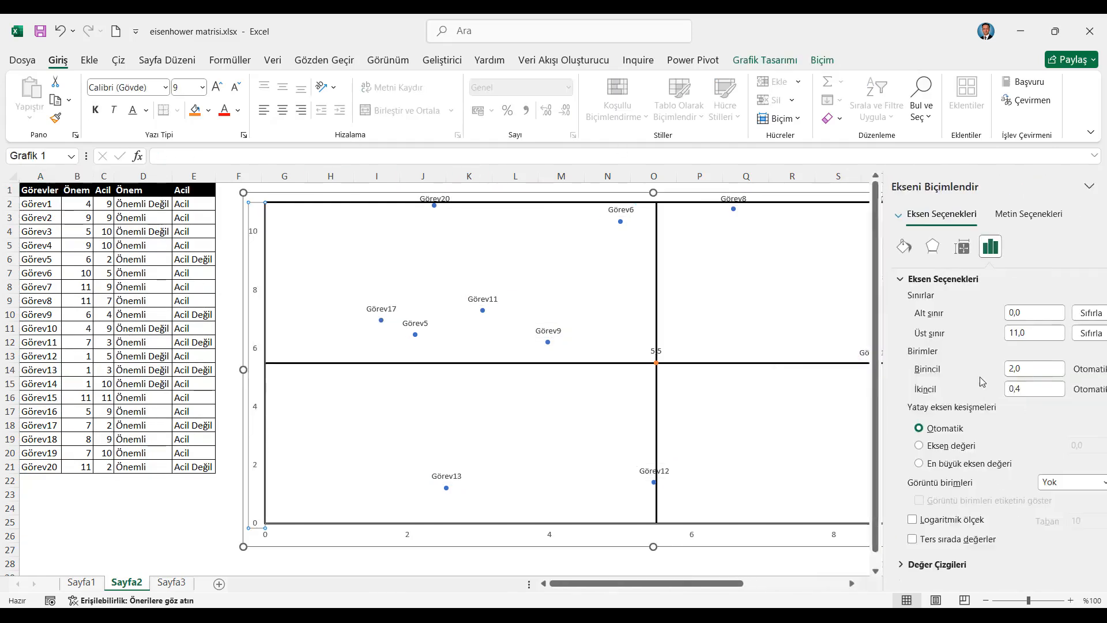
{"action": "double_click", "coordinate": [995, 369]}
{"action": "type", "text": "1"}
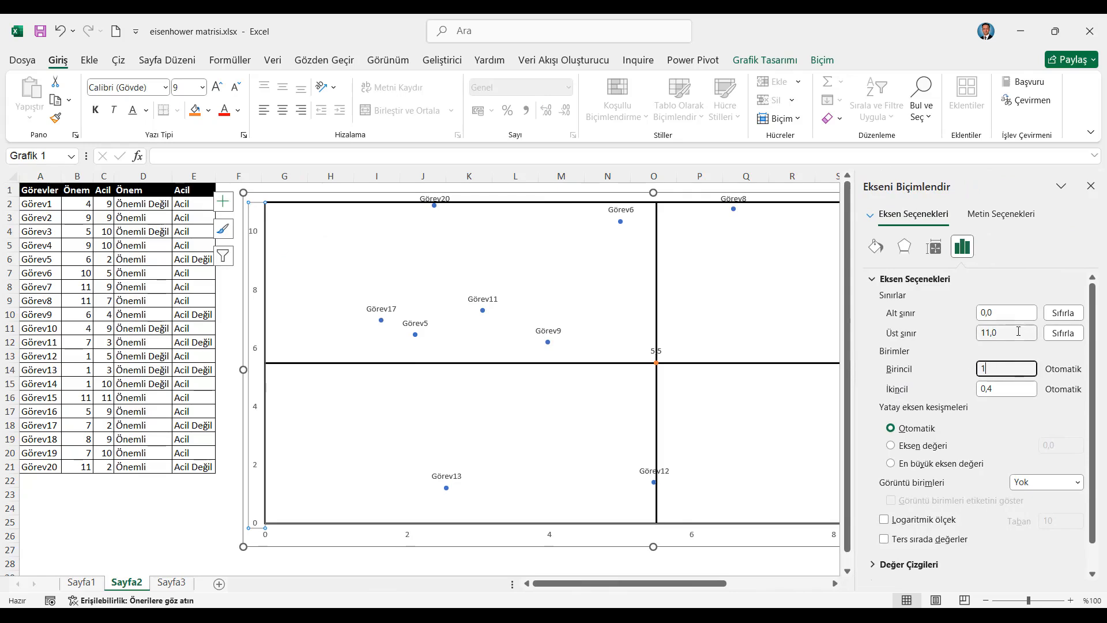
{"action": "left_click", "coordinate": [1010, 335]}
- Set the horizontal axis's major unit (Birincil) to 1
{"action": "left_click", "coordinate": [462, 532]}
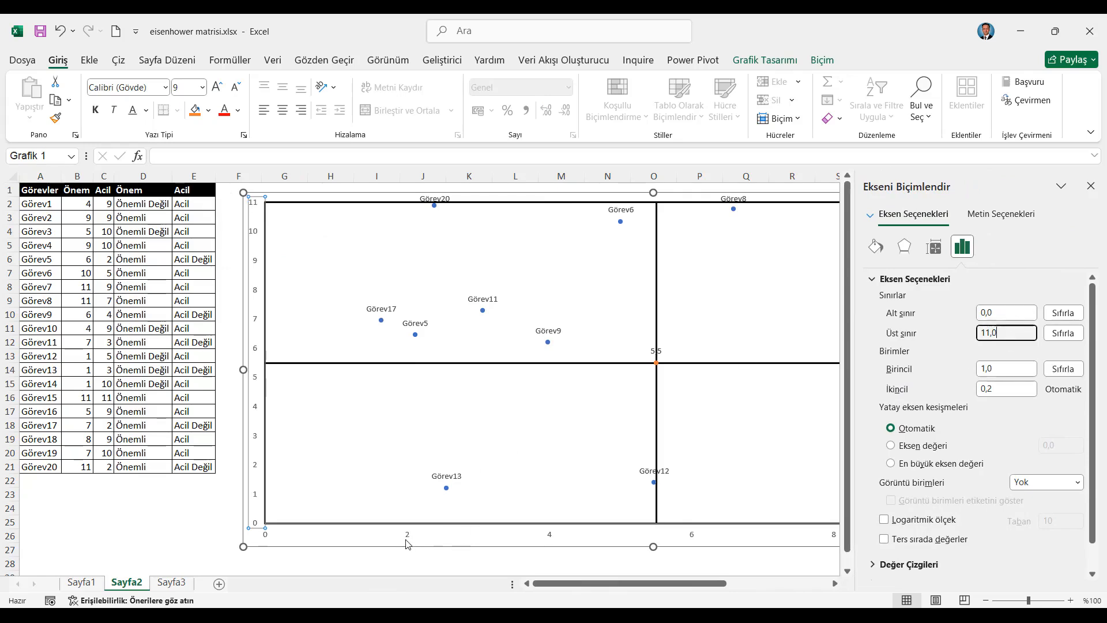
{"action": "left_click_drag", "start_coordinate": [997, 369], "coordinate": [965, 370]}
{"action": "type", "text": "1"}
{"action": "left_click", "coordinate": [1007, 334]}
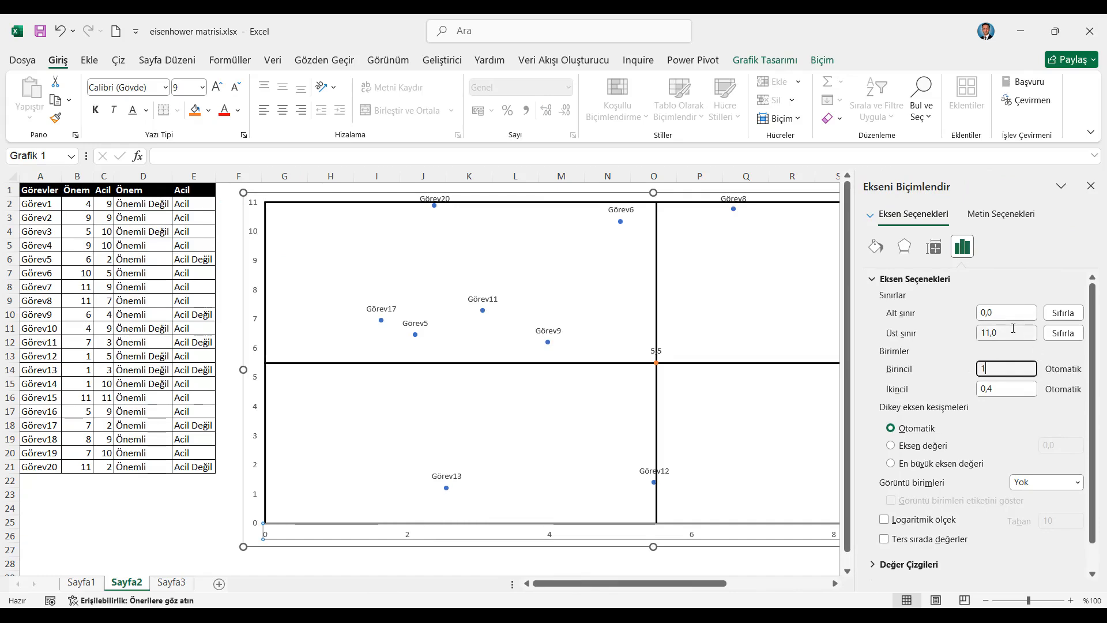
- Format the task data labels in the chart as bold, black text at size 11
{"action": "left_click", "coordinate": [1091, 186]}
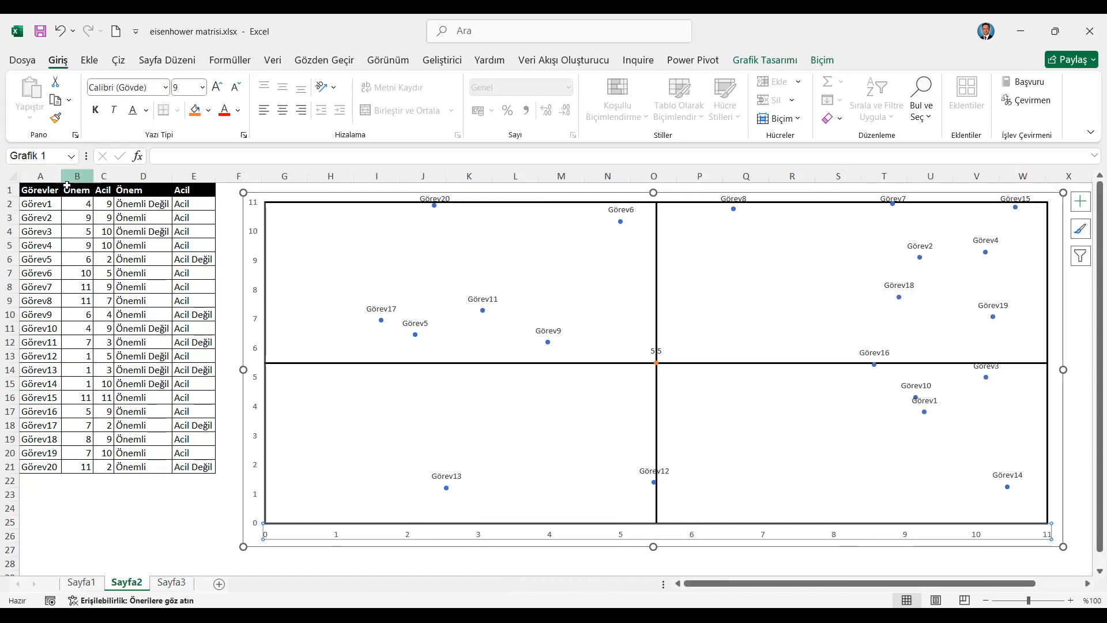
{"action": "left_click", "coordinate": [41, 190]}
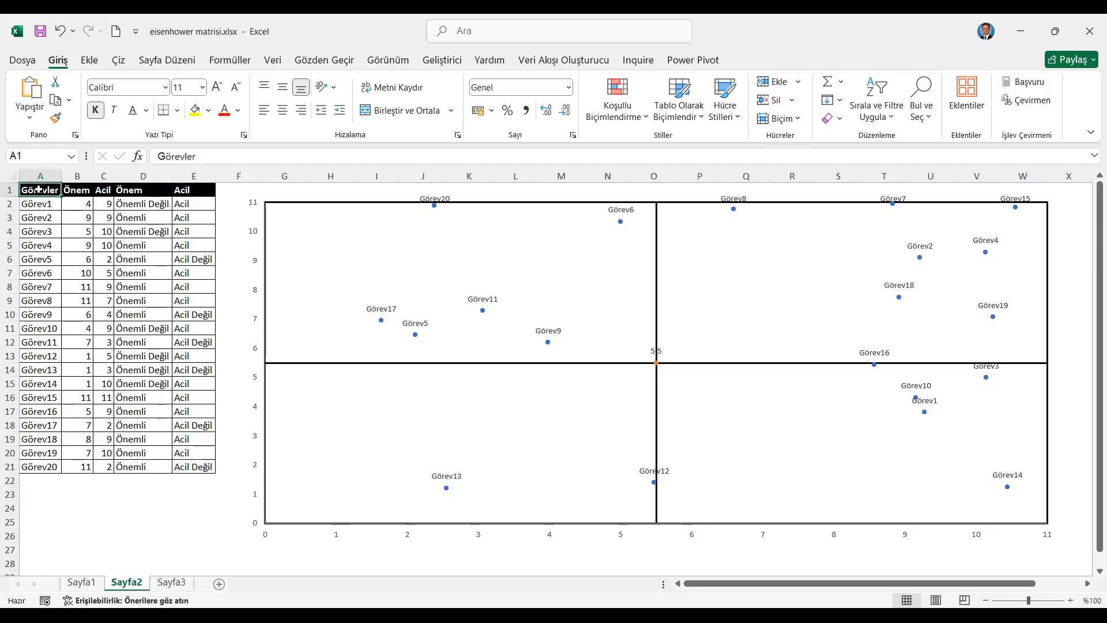
{"action": "left_click", "coordinate": [380, 309]}
{"action": "left_click", "coordinate": [95, 110]}
{"action": "left_click", "coordinate": [218, 87]}
{"action": "left_click", "coordinate": [218, 88]}
{"action": "left_click", "coordinate": [218, 87]}
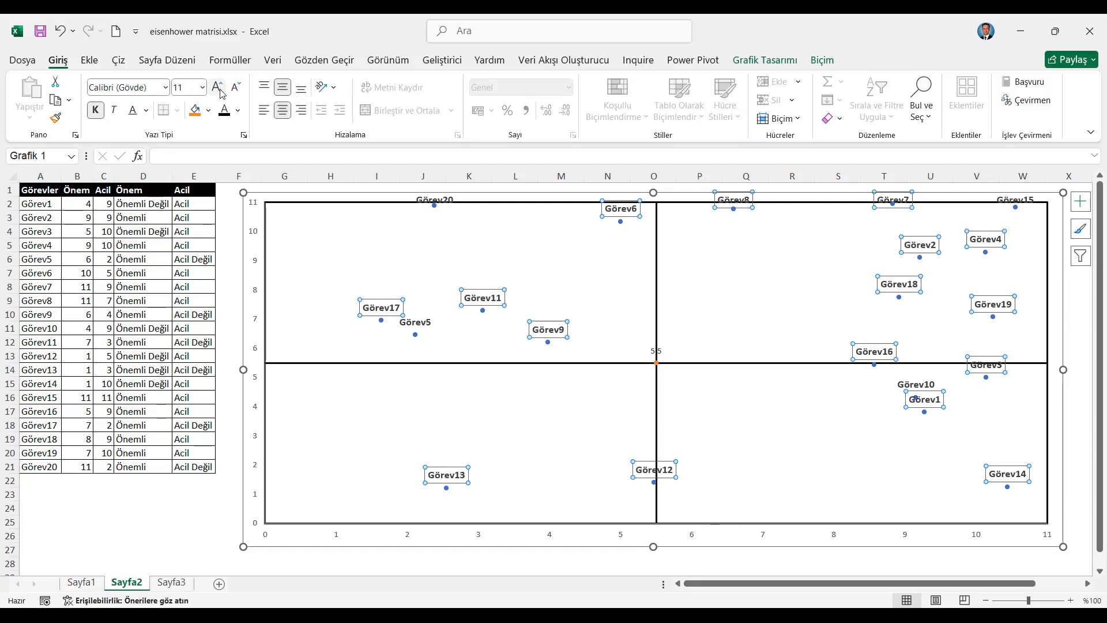
{"action": "left_click", "coordinate": [238, 110]}
{"action": "left_click", "coordinate": [236, 200]}
- Set the label position of the task data labels to left (Sola)
{"action": "right_click", "coordinate": [393, 311]}
{"action": "left_click", "coordinate": [462, 491]}
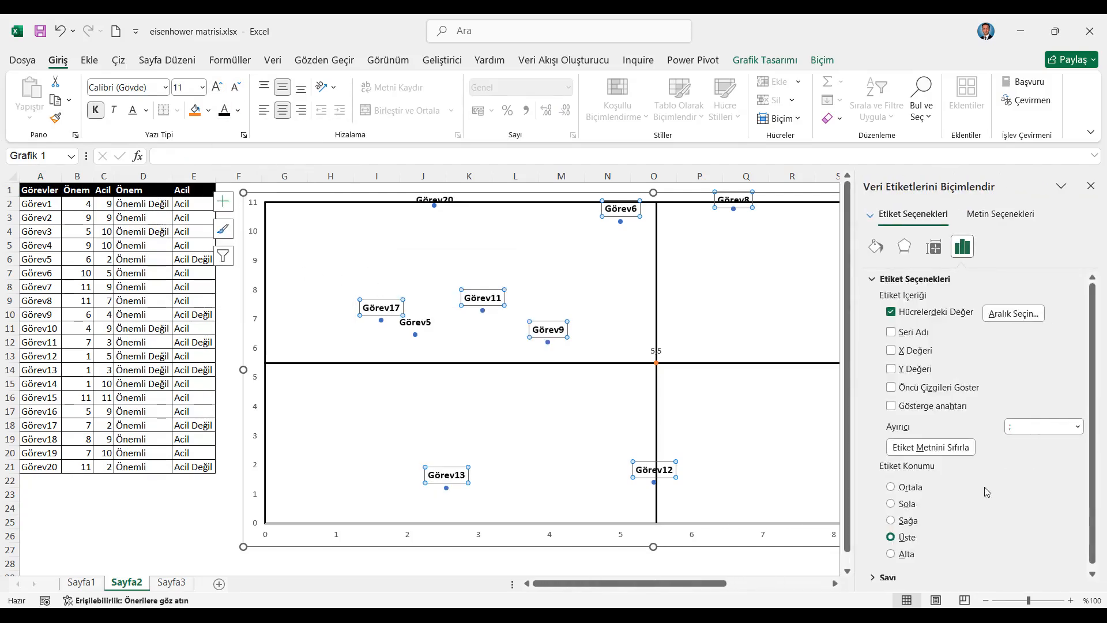
{"action": "left_click", "coordinate": [906, 504]}
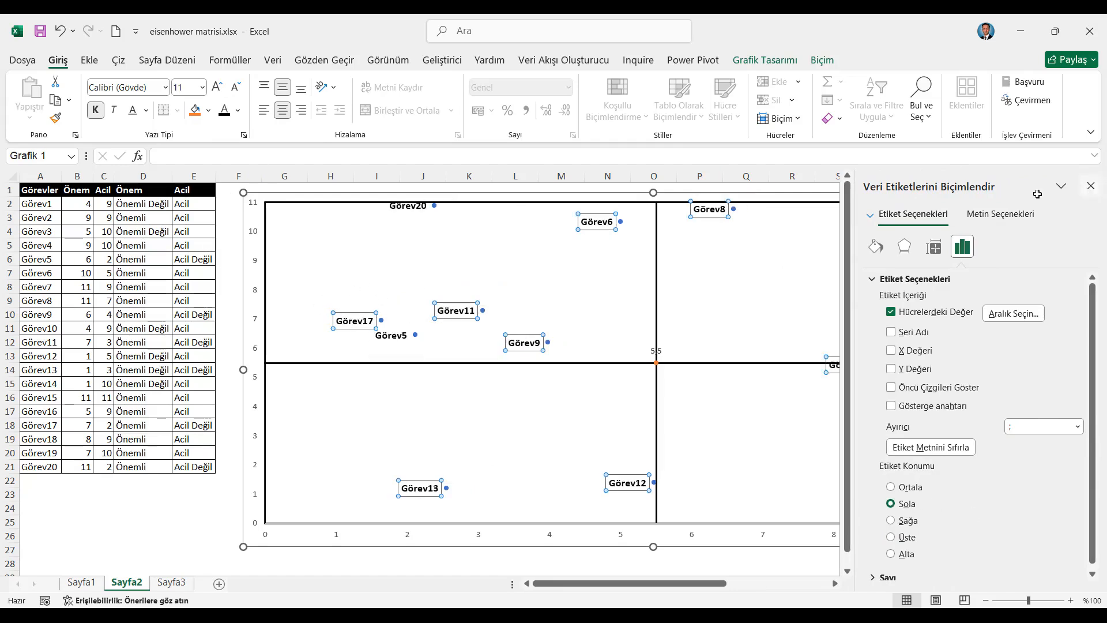
{"action": "left_click", "coordinate": [1091, 186]}
- Delete the 5,5 data label at the chart's centre and set the centre point's marker to none (Yok)
{"action": "left_click", "coordinate": [662, 350]}
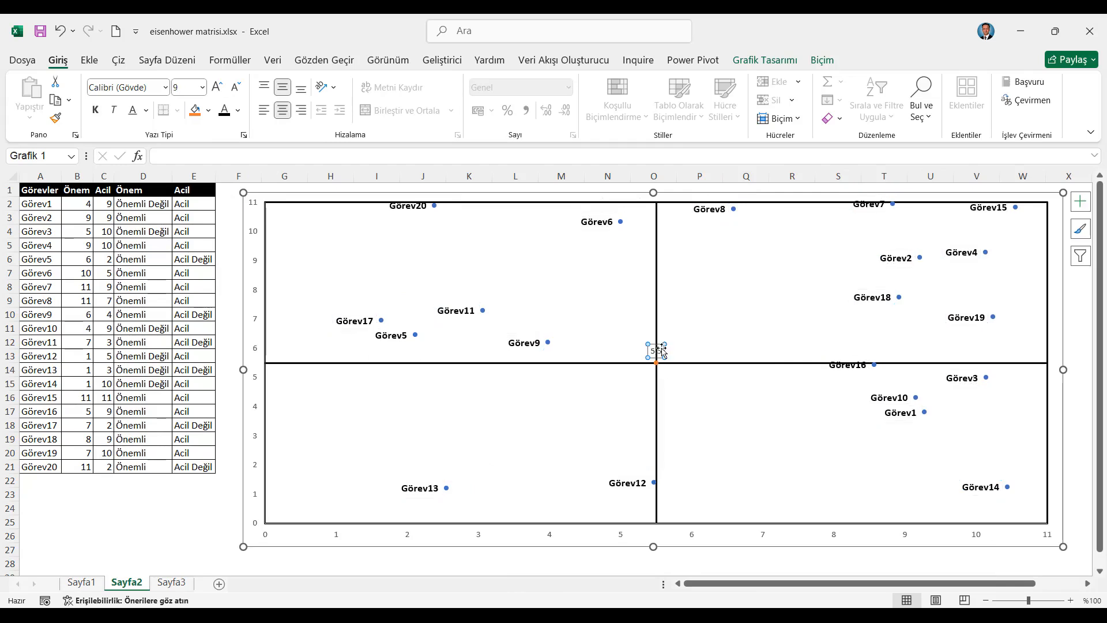
{"action": "key", "text": "Delete"}
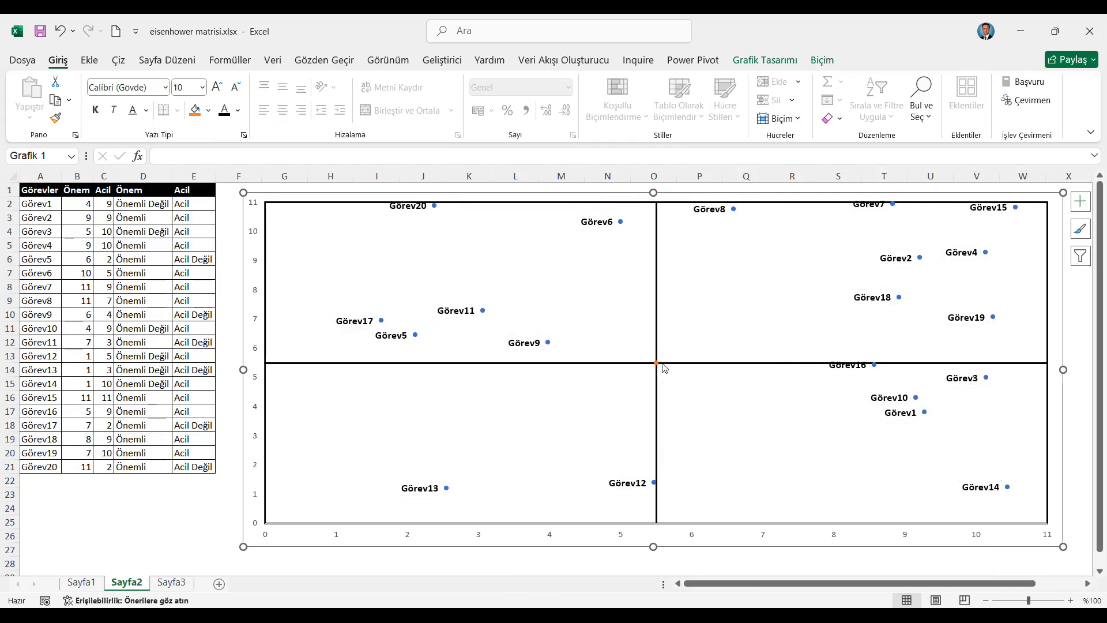
{"action": "left_click", "coordinate": [657, 363]}
{"action": "right_click", "coordinate": [657, 363]}
{"action": "key", "text": "Escape"}
{"action": "left_click", "coordinate": [876, 246]}
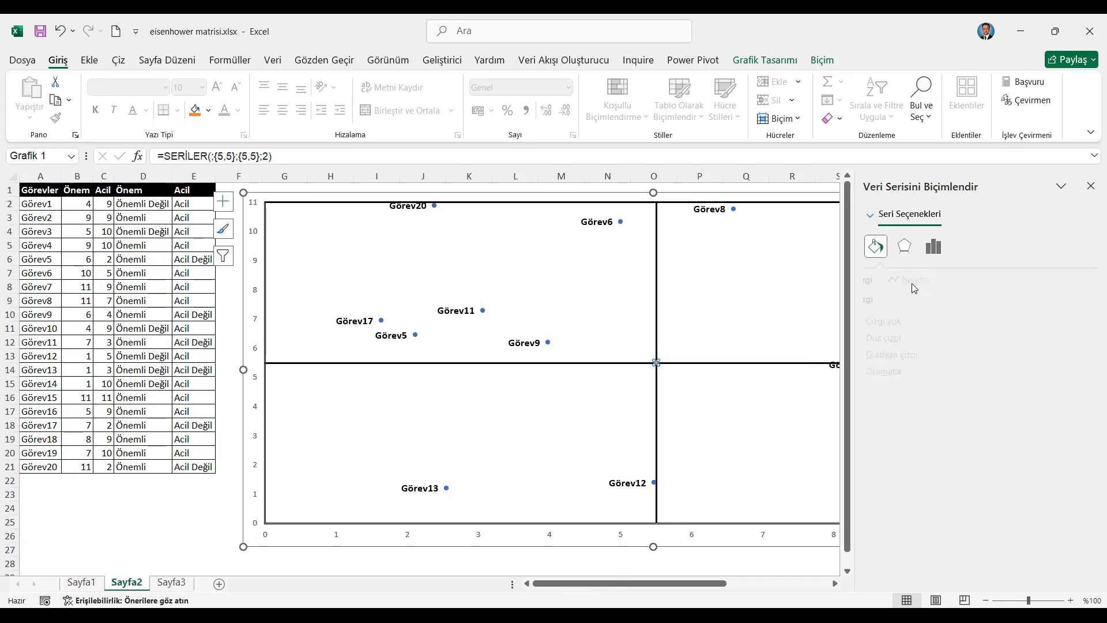
{"action": "left_click", "coordinate": [935, 280]}
{"action": "left_click", "coordinate": [923, 298]}
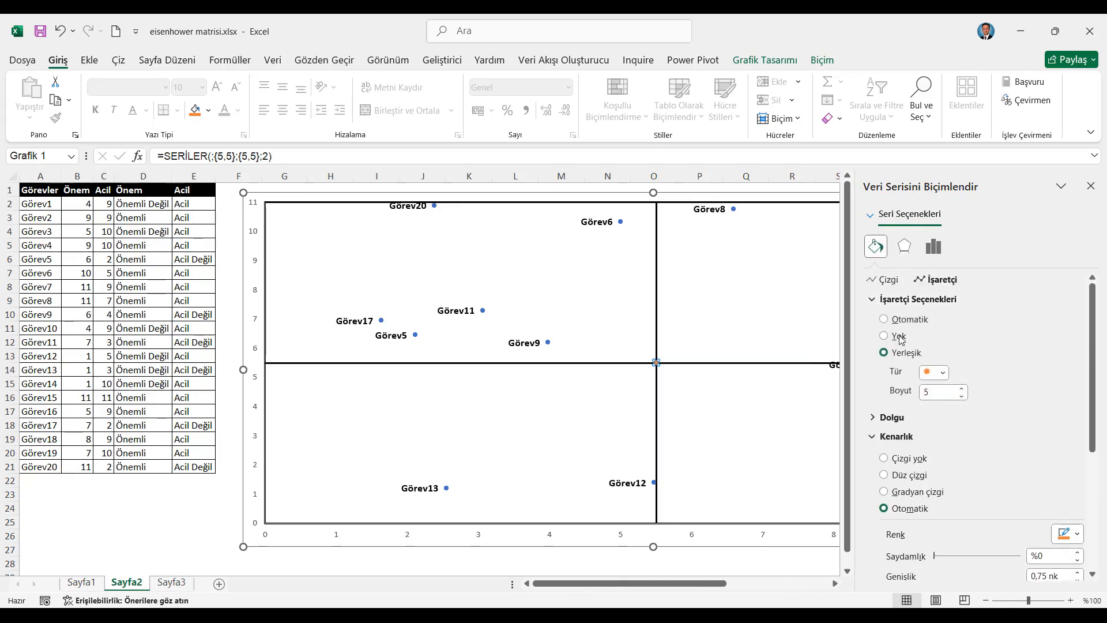
{"action": "left_click", "coordinate": [1091, 186]}
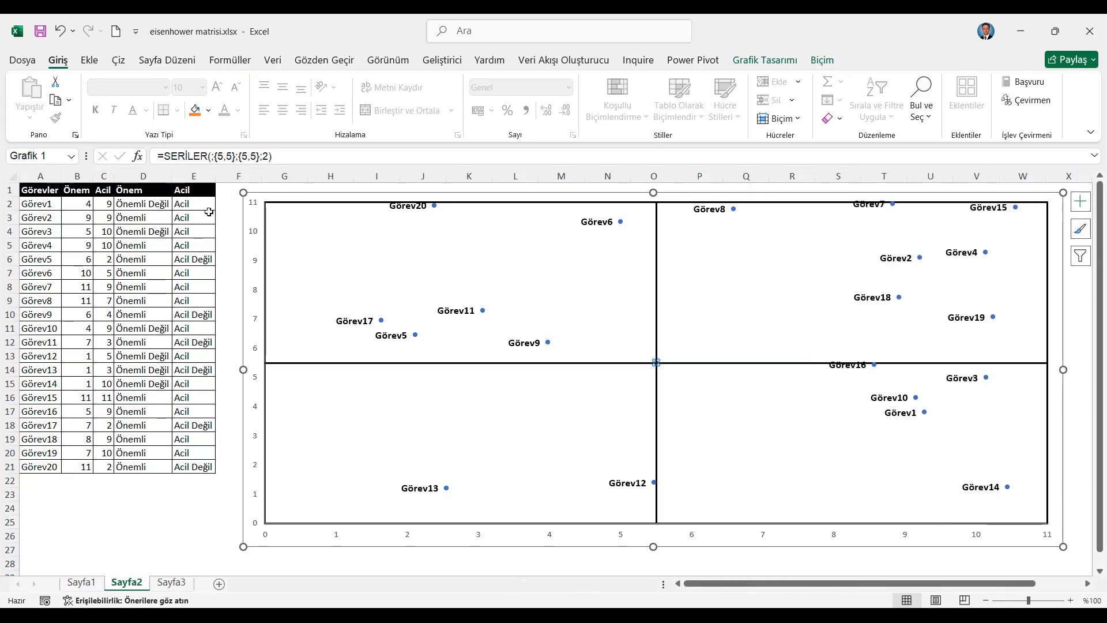
{"action": "left_click", "coordinate": [39, 193]}
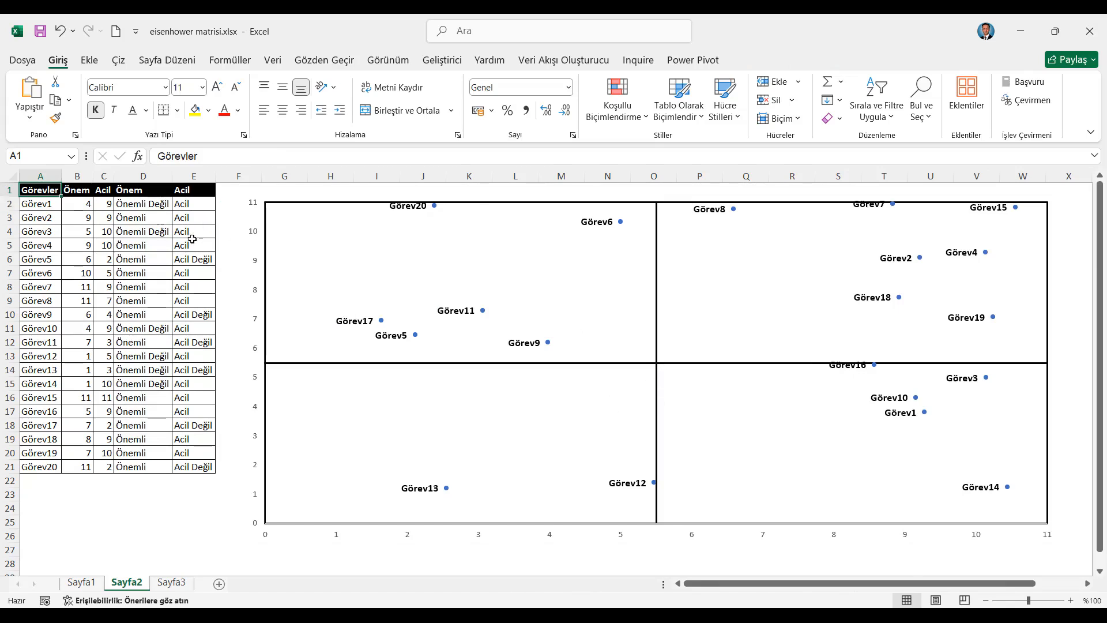
- Reverse the order of the vertical axis values (Ters sırada değerler)
{"action": "right_click", "coordinate": [256, 263]}
{"action": "left_click", "coordinate": [299, 439]}
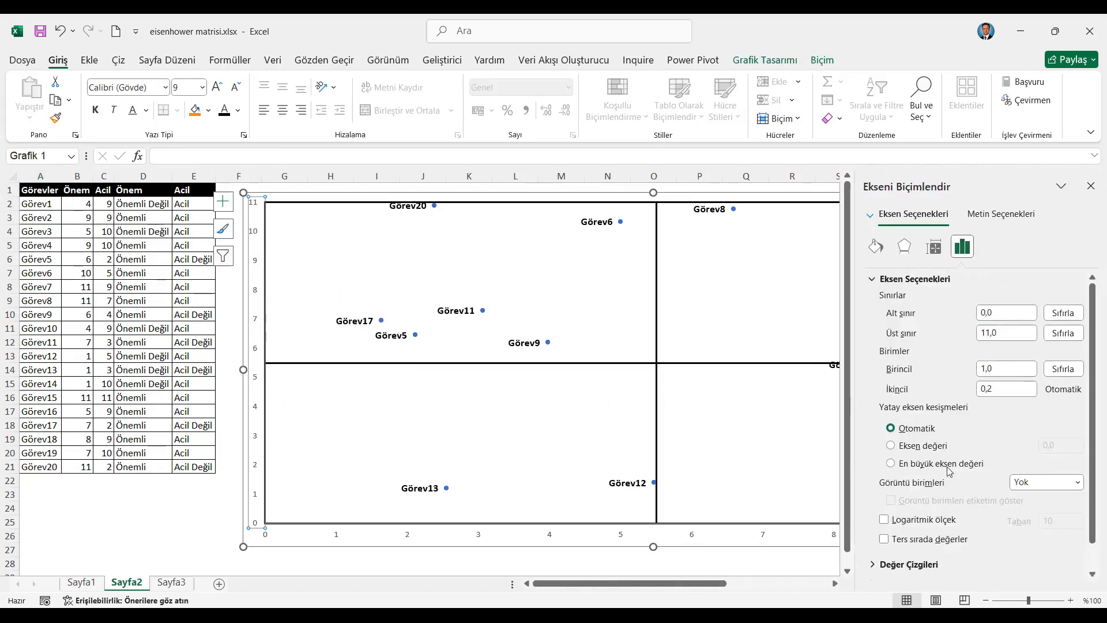
{"action": "left_click", "coordinate": [919, 540]}
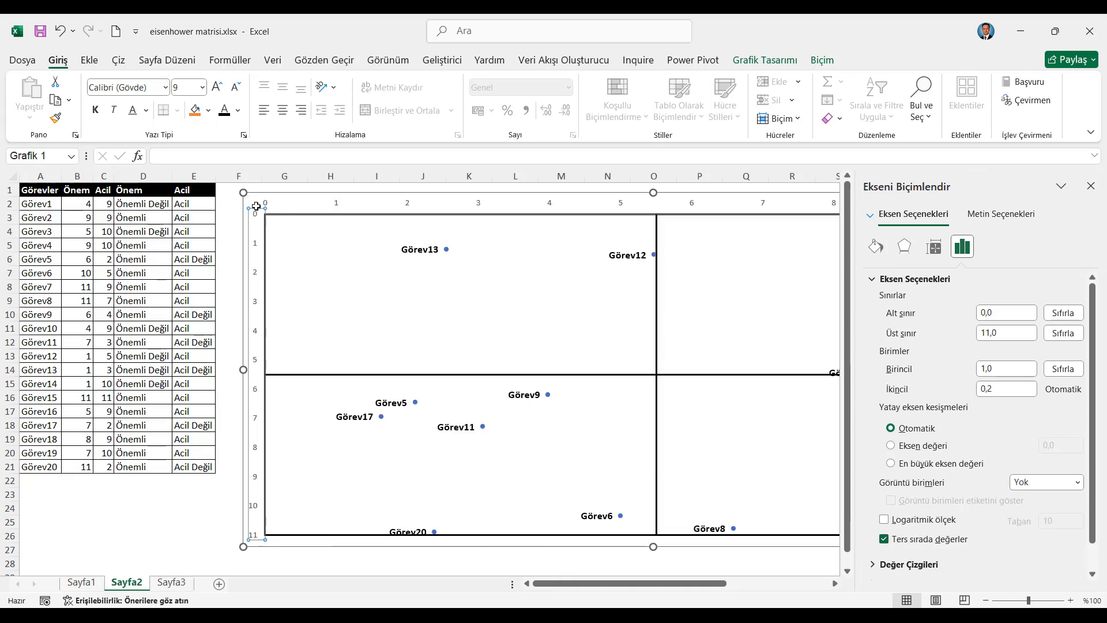
{"action": "left_click", "coordinate": [1091, 186]}
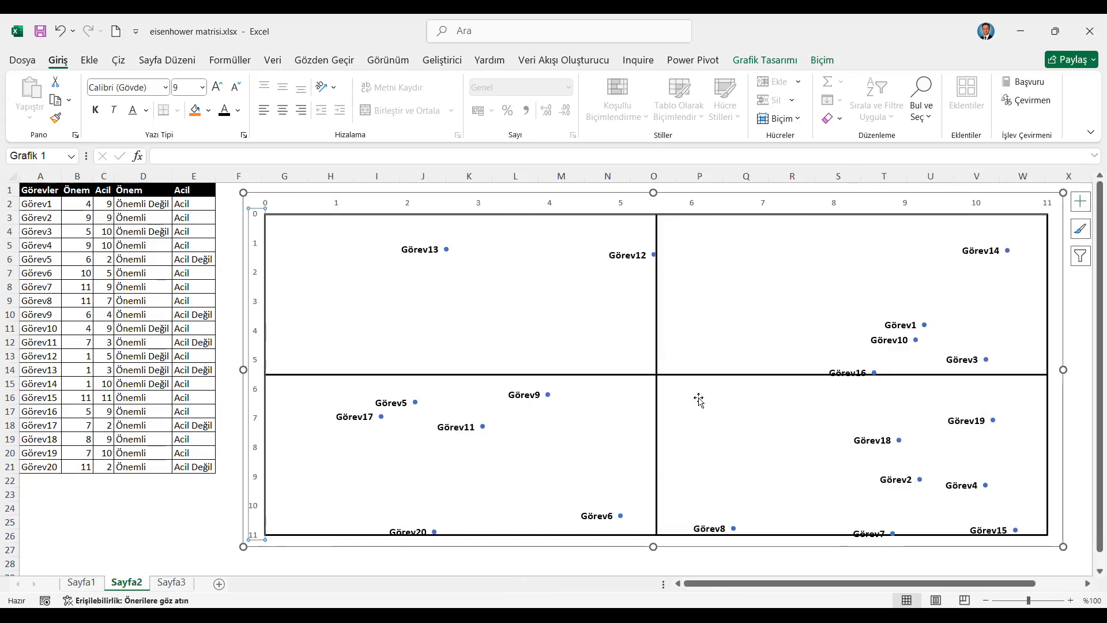
- Add axis titles (Eksen Başlıkları) to the chart
{"action": "left_click", "coordinate": [1081, 201]}
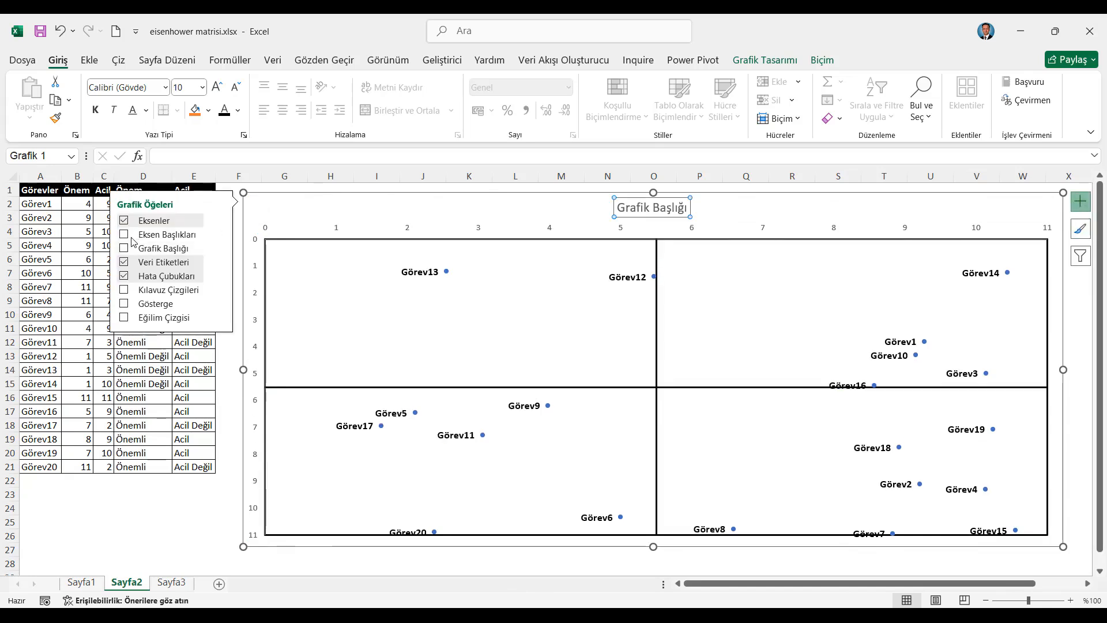
{"action": "left_click", "coordinate": [124, 234]}
{"action": "left_click", "coordinate": [181, 448]}
- Replace the vertical axis title with "Önemli" and "Önemli Değil", separated by a wide gap of spaces
{"action": "left_click", "coordinate": [261, 390]}
{"action": "double_click", "coordinate": [264, 389]}
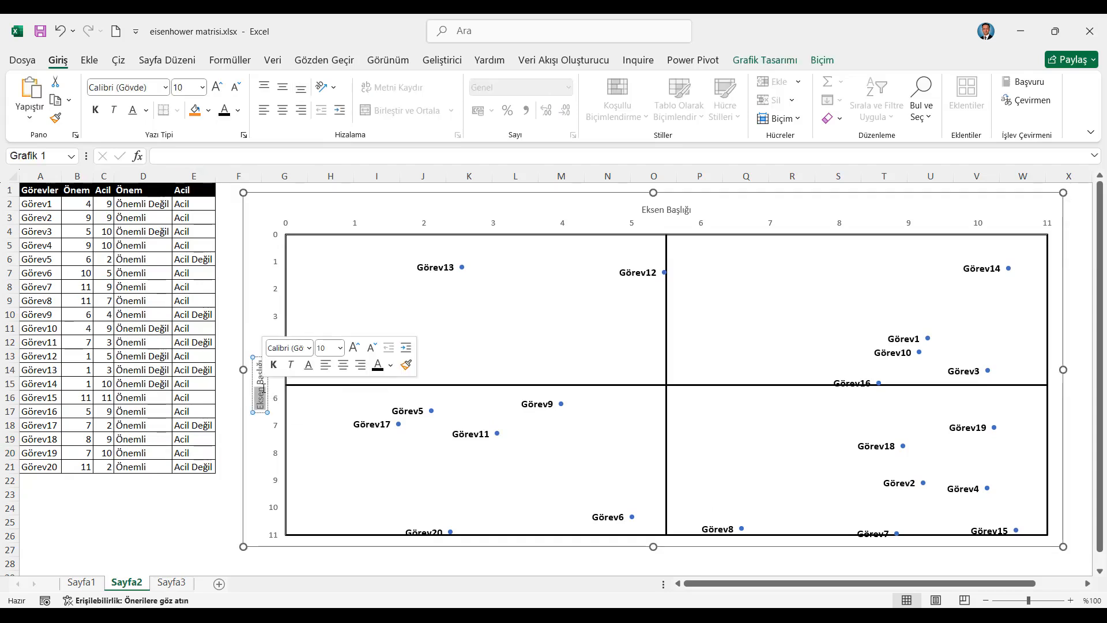
{"action": "key", "text": "Delete"}
{"action": "key", "text": "Delete"}
{"action": "key", "text": "Delete"}
{"action": "key", "text": "Delete"}
{"action": "key", "text": "Delete"}
{"action": "key", "text": "Delete"}
{"action": "key", "text": "Delete"}
{"action": "key", "text": "Delete"}
{"action": "key", "text": "Delete"}
{"action": "key", "text": "Caps_Lock"}
{"action": "type", "text": "Ö"}
{"action": "key", "text": "Caps_Lock"}
{"action": "type", "text": "nemli"}
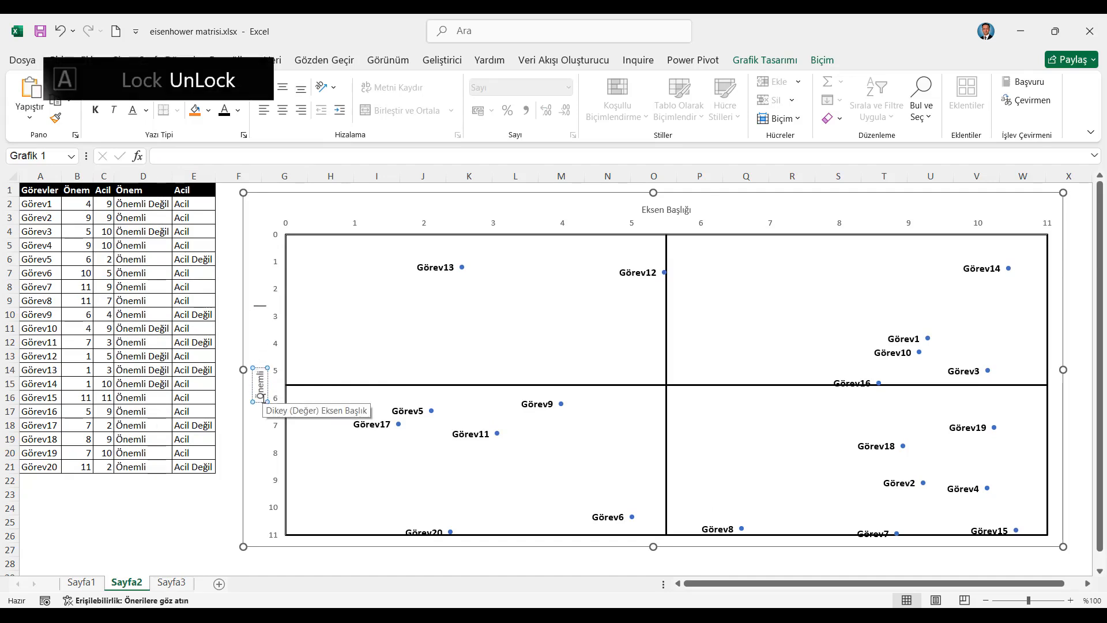
{"action": "key", "text": "Caps_Lock"}
{"action": "type", "text": "Ö"}
{"action": "key", "text": "Caps_Lock"}
{"action": "type", "text": "nemli"}
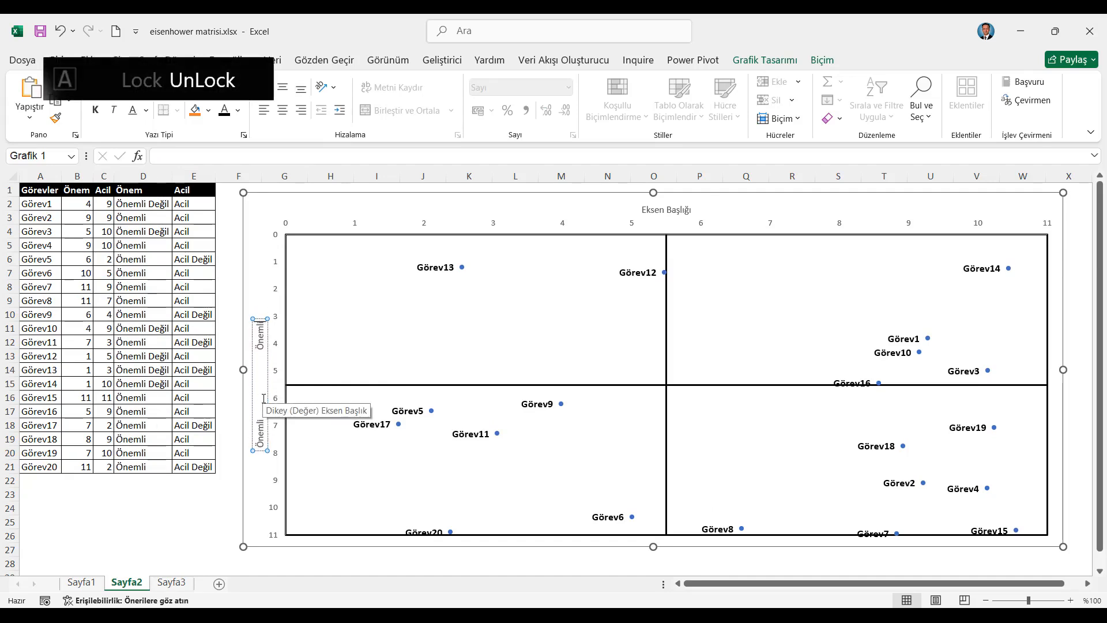
{"action": "type", "text": " Değil"}
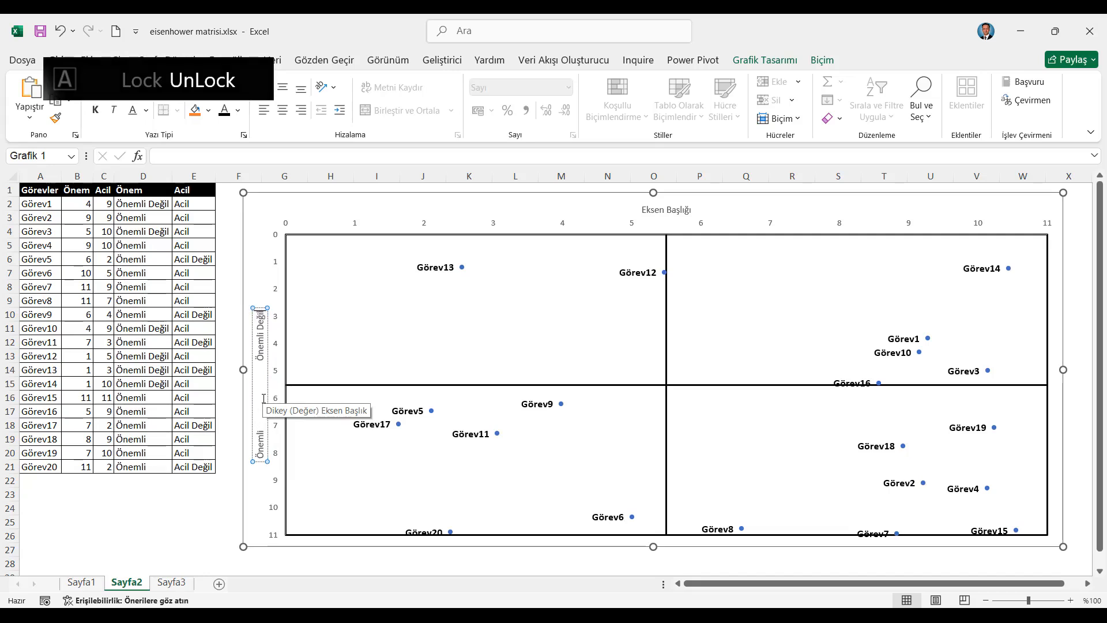
- Make the whole vertical axis title bold at font size 18
{"action": "key", "text": "ctrl+a"}
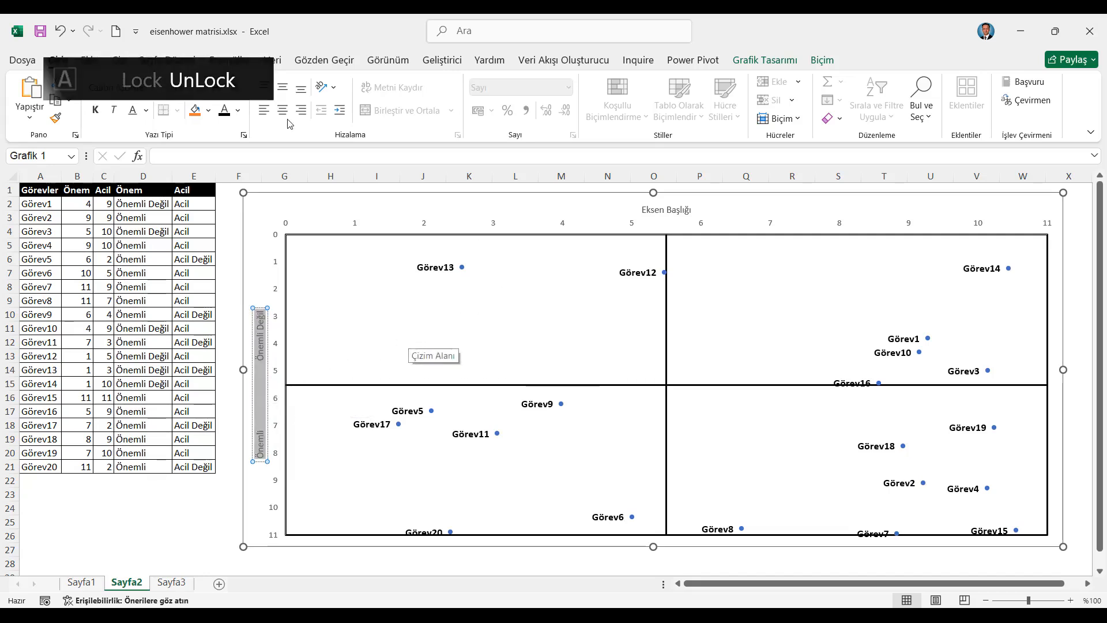
{"action": "left_click", "coordinate": [97, 110]}
{"action": "left_click", "coordinate": [218, 86]}
{"action": "left_click", "coordinate": [218, 87]}
{"action": "left_click", "coordinate": [218, 87]}
{"action": "left_click", "coordinate": [218, 86]}
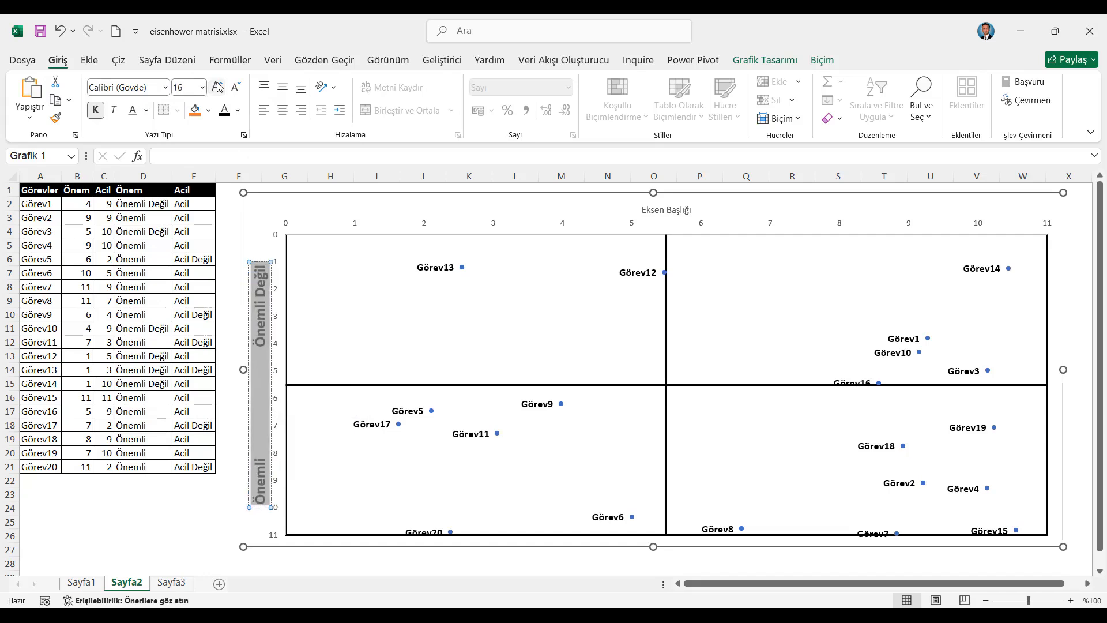
{"action": "left_click", "coordinate": [218, 87]}
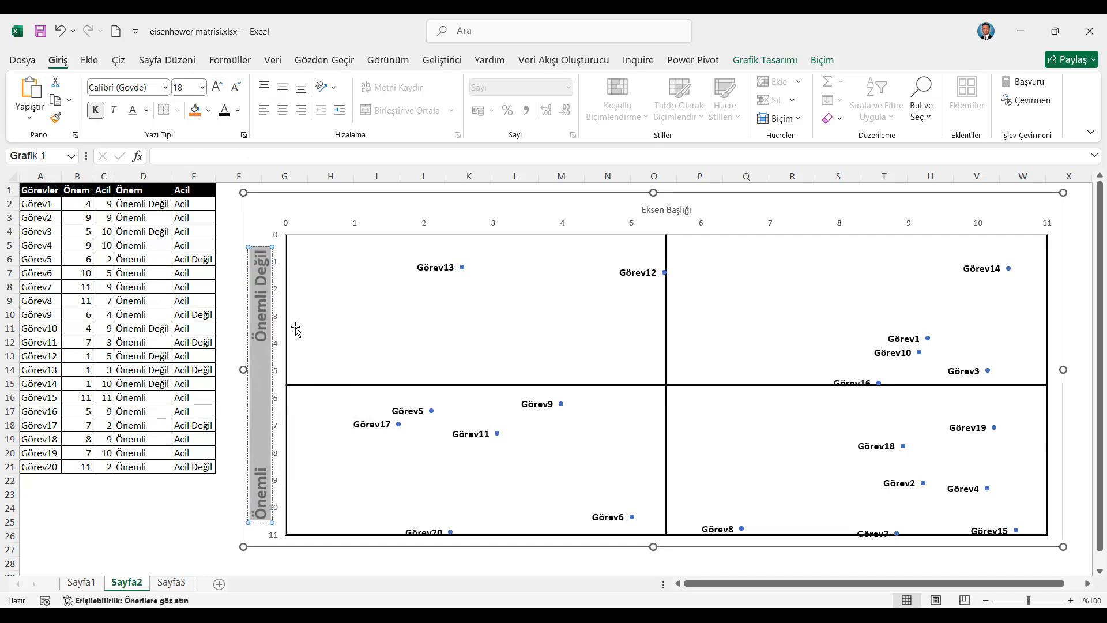
- Replace the horizontal axis title with "Acil Değil" and "Acil", separated by a gap of spaces
{"action": "left_click", "coordinate": [668, 211]}
{"action": "triple_click", "coordinate": [668, 211]}
{"action": "type", "text": "A"}
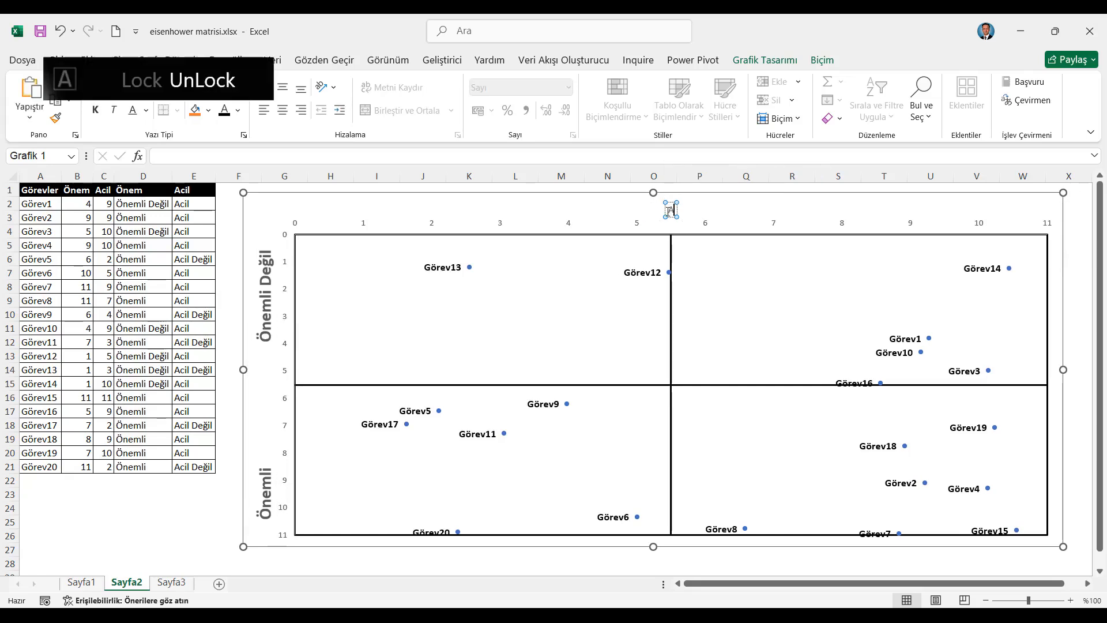
{"action": "type", "text": "cil Değil"}
{"action": "type", "text": "Acil"}
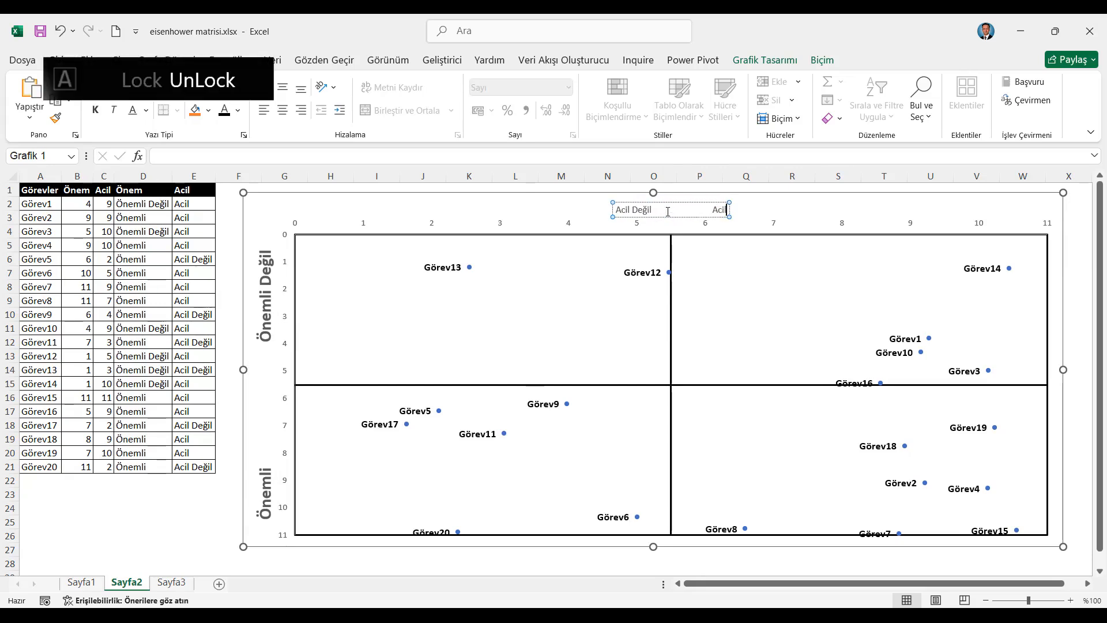
- Make the whole horizontal axis title bold at font size 18
{"action": "key", "text": "ctrl+a"}
{"action": "left_click", "coordinate": [96, 109]}
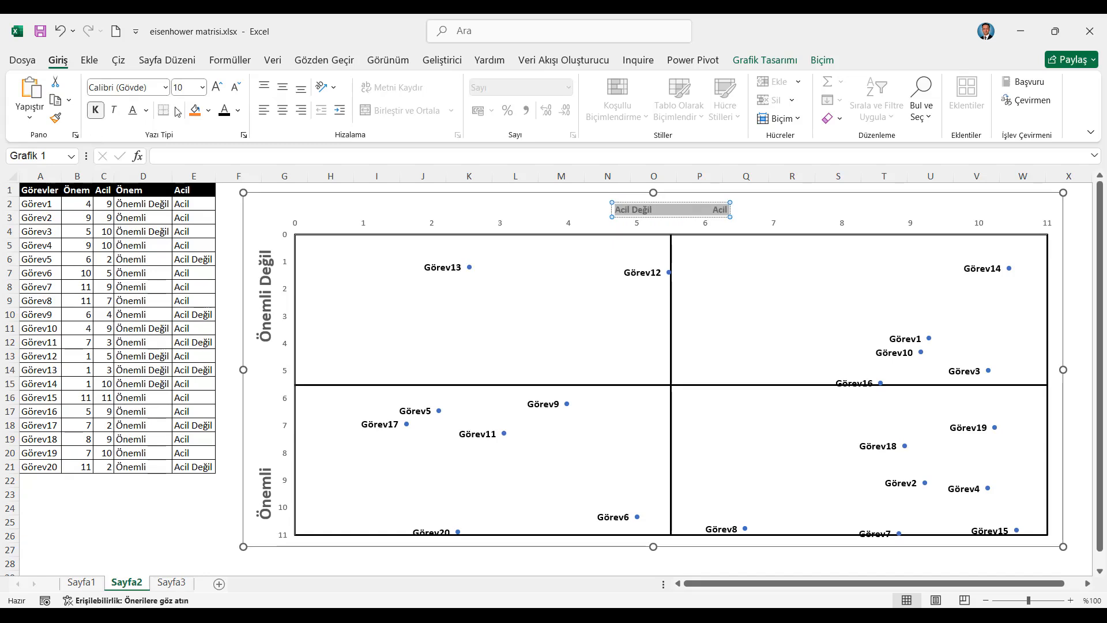
{"action": "left_click", "coordinate": [217, 87]}
{"action": "left_click", "coordinate": [216, 87]}
{"action": "left_click", "coordinate": [216, 87]}
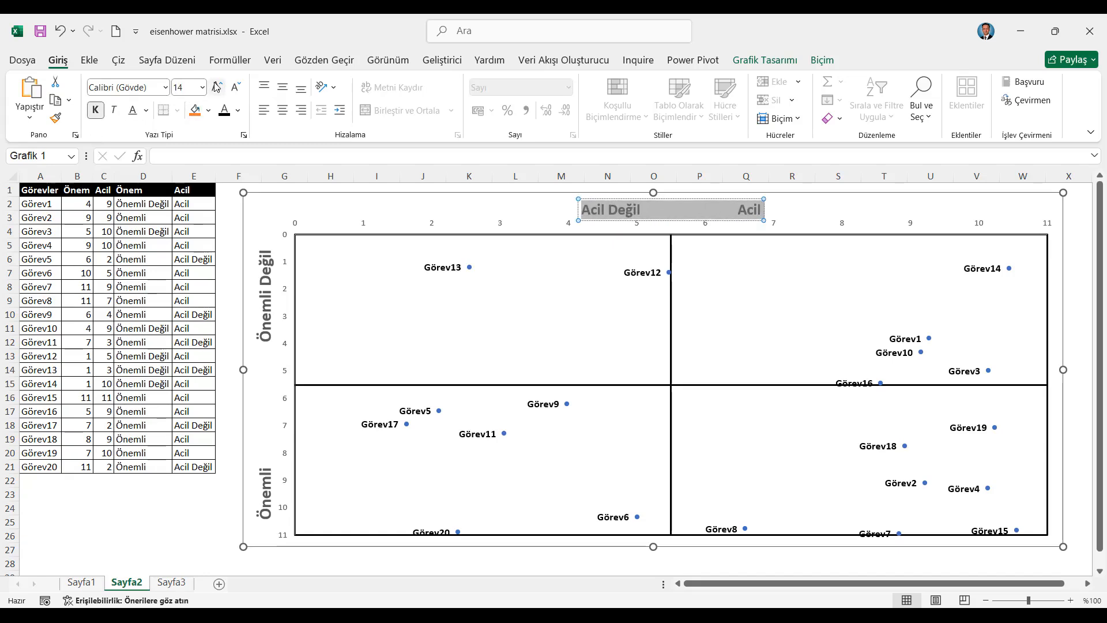
{"action": "left_click", "coordinate": [217, 87]}
{"action": "left_click", "coordinate": [216, 86]}
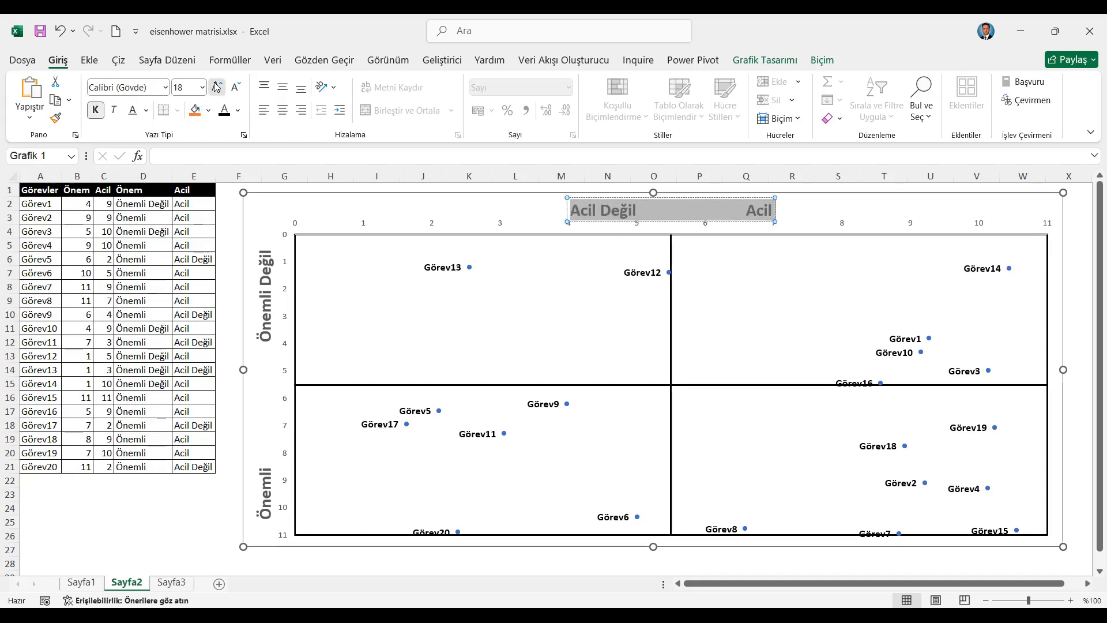
- Widen the gap in the horizontal axis title so "Acil Değil" and "Acil" sit above their own quadrant columns
{"action": "left_click", "coordinate": [268, 296]}
{"action": "left_click", "coordinate": [603, 218]}
{"action": "left_click", "coordinate": [654, 216]}
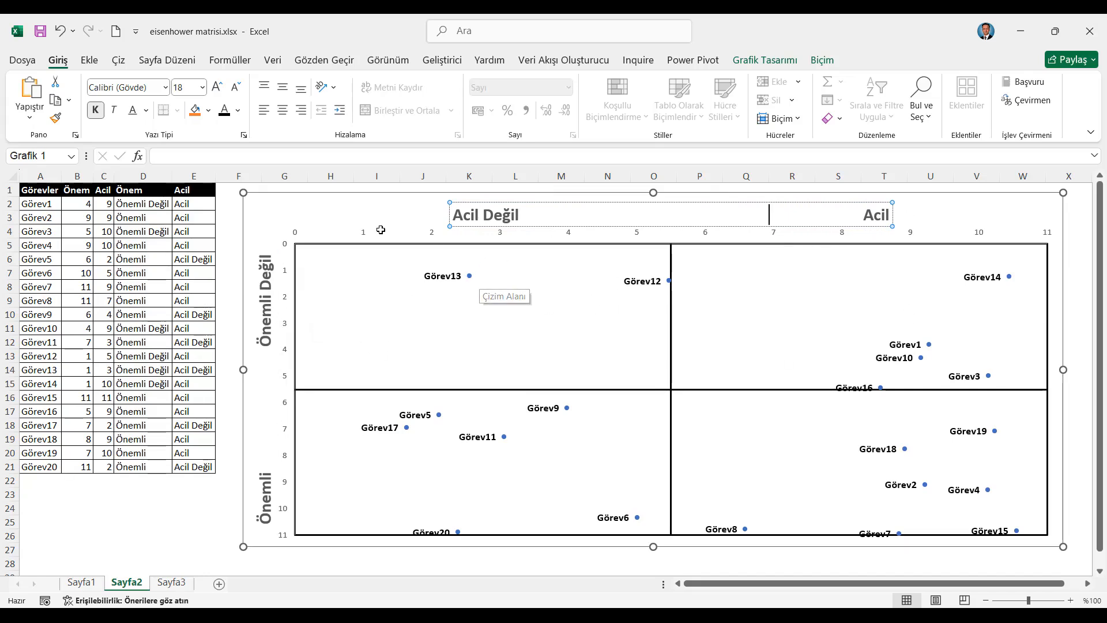
{"action": "left_click", "coordinate": [317, 192]}
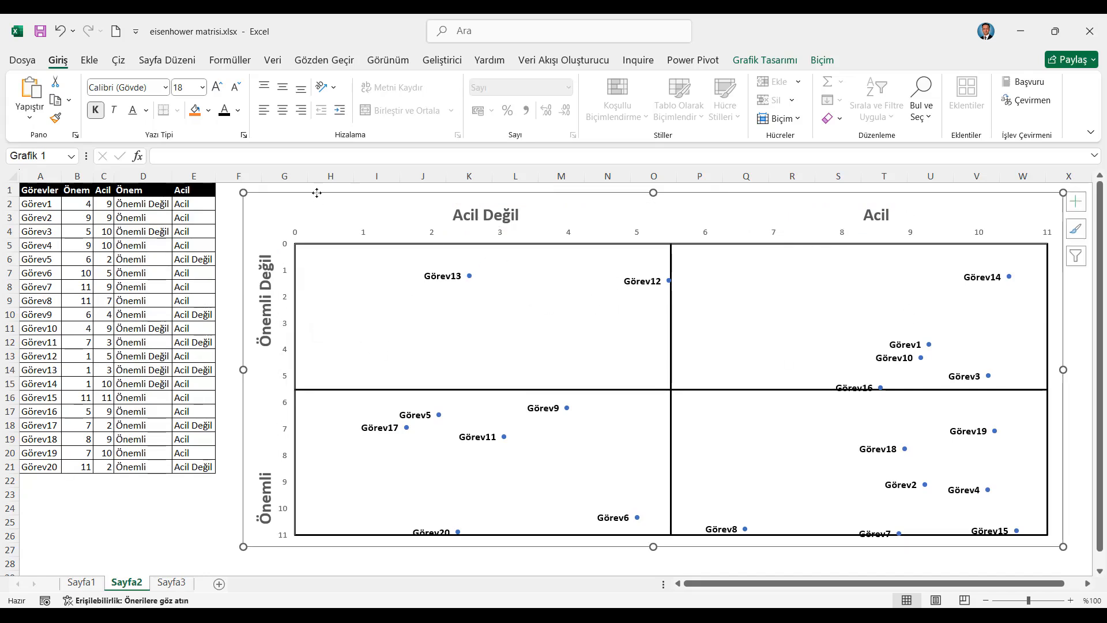
- Remove the numeric axes (Eksenler) from the chart
{"action": "left_click", "coordinate": [1075, 201]}
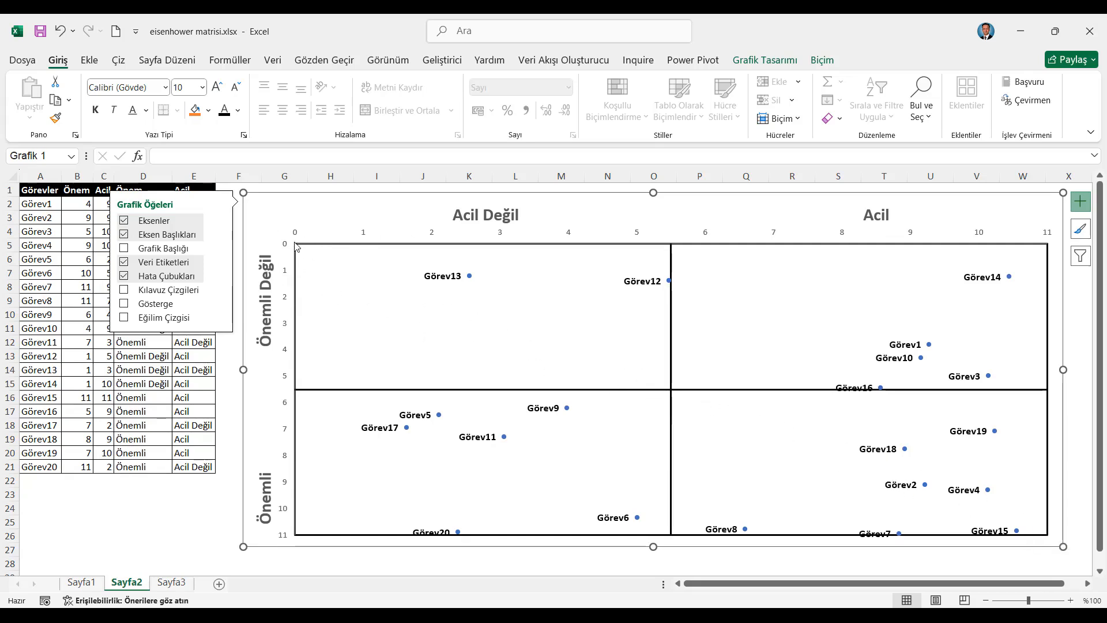
{"action": "left_click", "coordinate": [124, 221]}
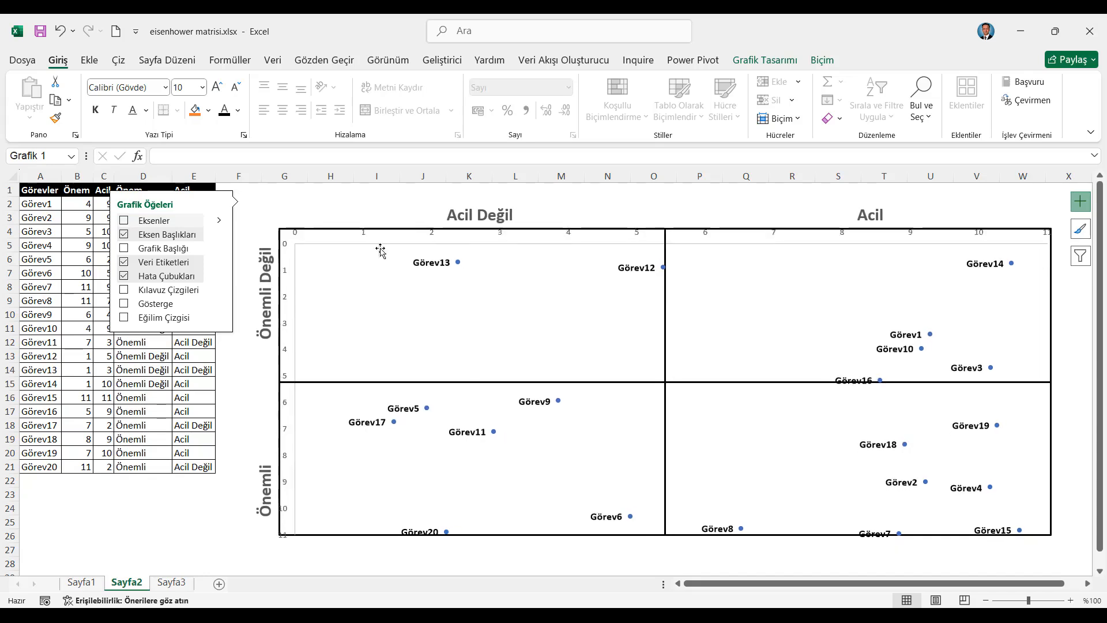
{"action": "left_click", "coordinate": [252, 357]}
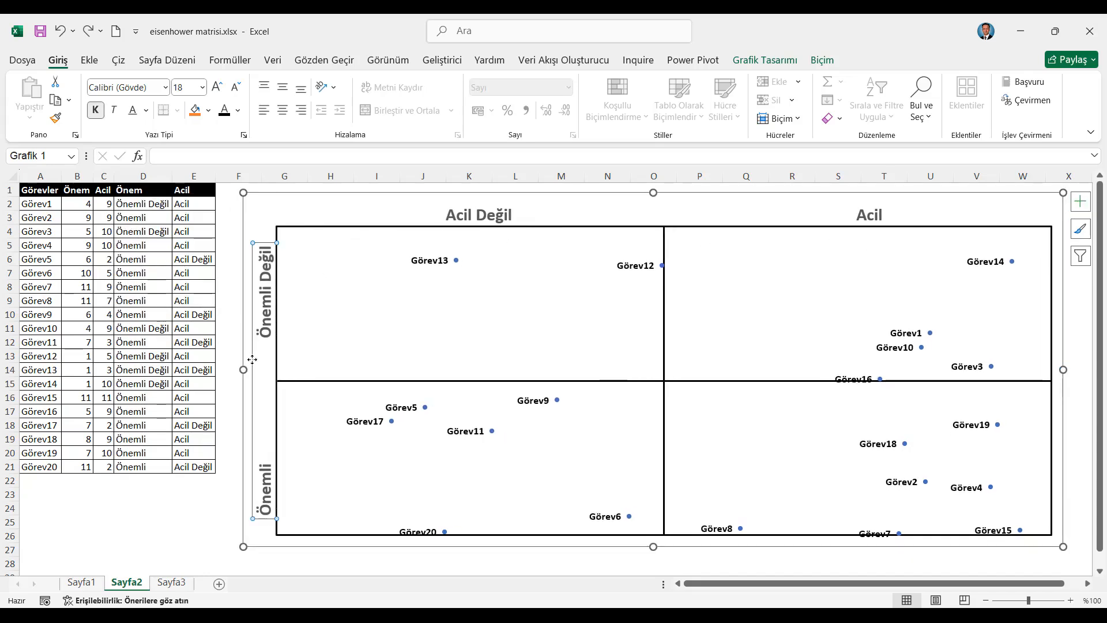
- Nudge the vertical axis title away from the plot area and shorten the gap between "Önemli" and "Önemli Değil"
{"action": "left_click_drag", "start_coordinate": [248, 356], "coordinate": [245, 352]}
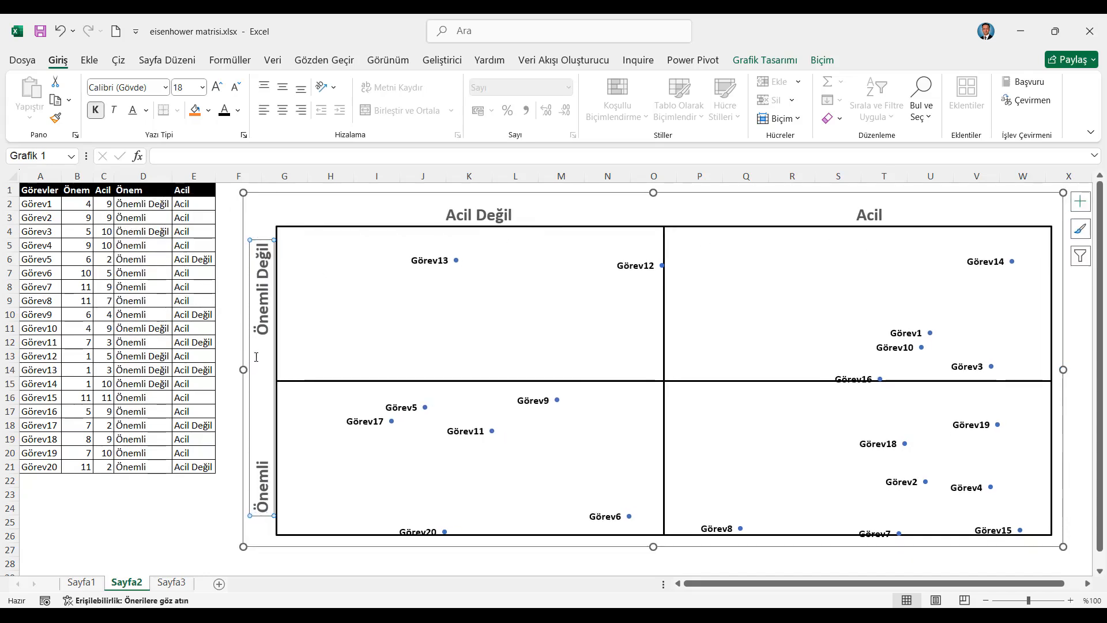
{"action": "left_click", "coordinate": [276, 340]}
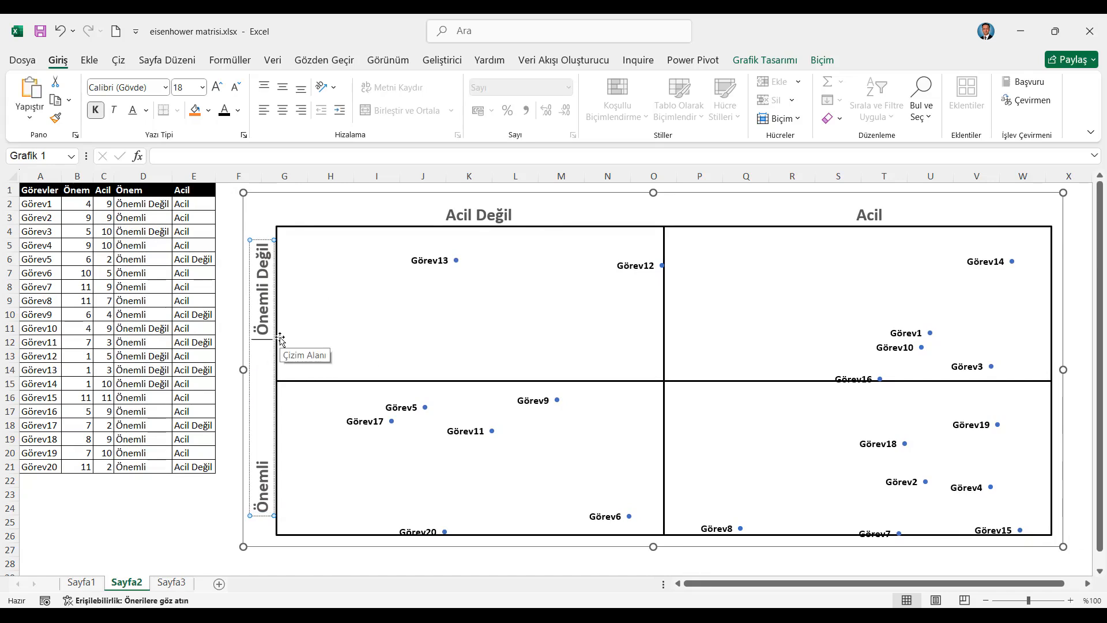
{"action": "key", "text": "BackSpace"}
{"action": "key", "text": "BackSpace"}
{"action": "key", "text": "BackSpace"}
{"action": "key", "text": "BackSpace"}
{"action": "key", "text": "BackSpace"}
{"action": "key", "text": "BackSpace"}
{"action": "key", "text": "BackSpace"}
{"action": "key", "text": "BackSpace"}
{"action": "key", "text": "BackSpace"}
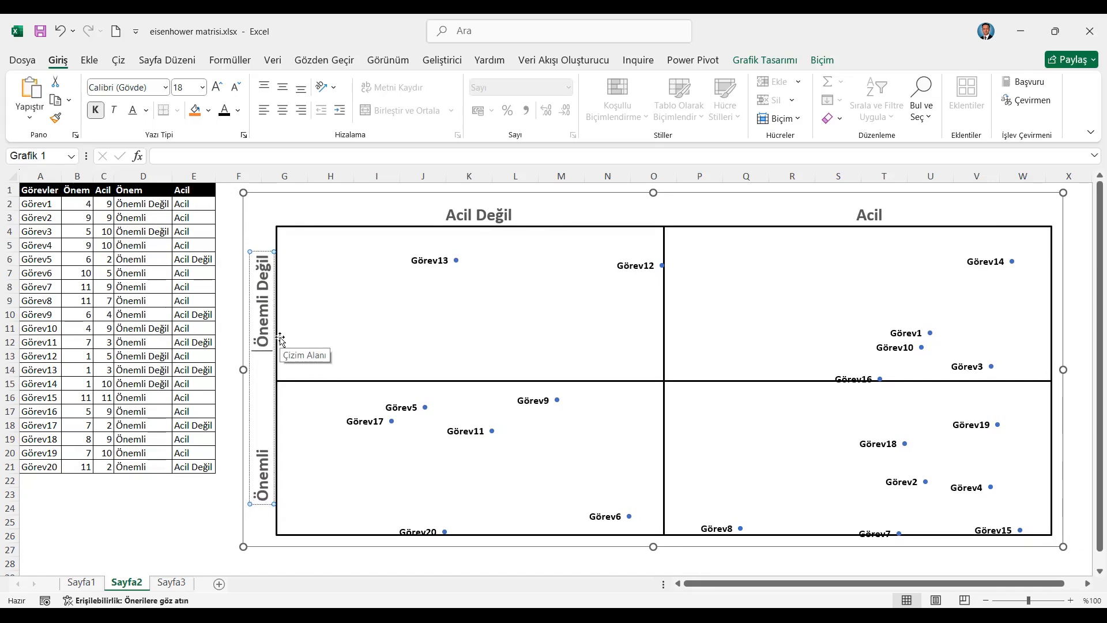
- Shorten the gap in the vertical axis title and shift both axis titles slightly away from the plot area
{"action": "key", "text": "BackSpace"}
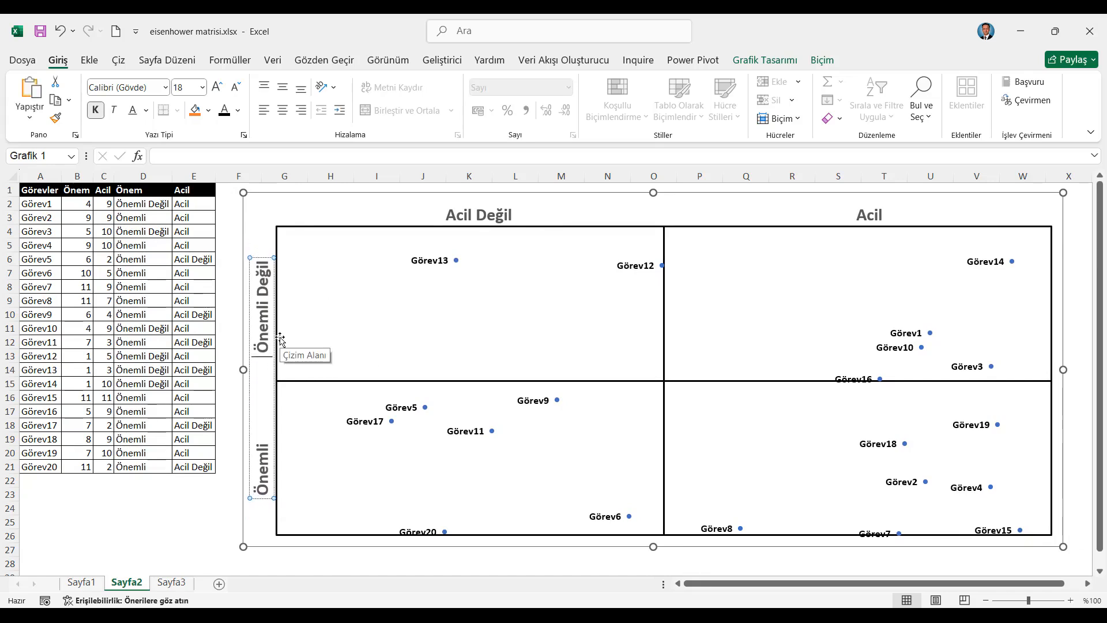
{"action": "left_click", "coordinate": [249, 321]}
{"action": "left_click_drag", "start_coordinate": [249, 322], "coordinate": [249, 327]}
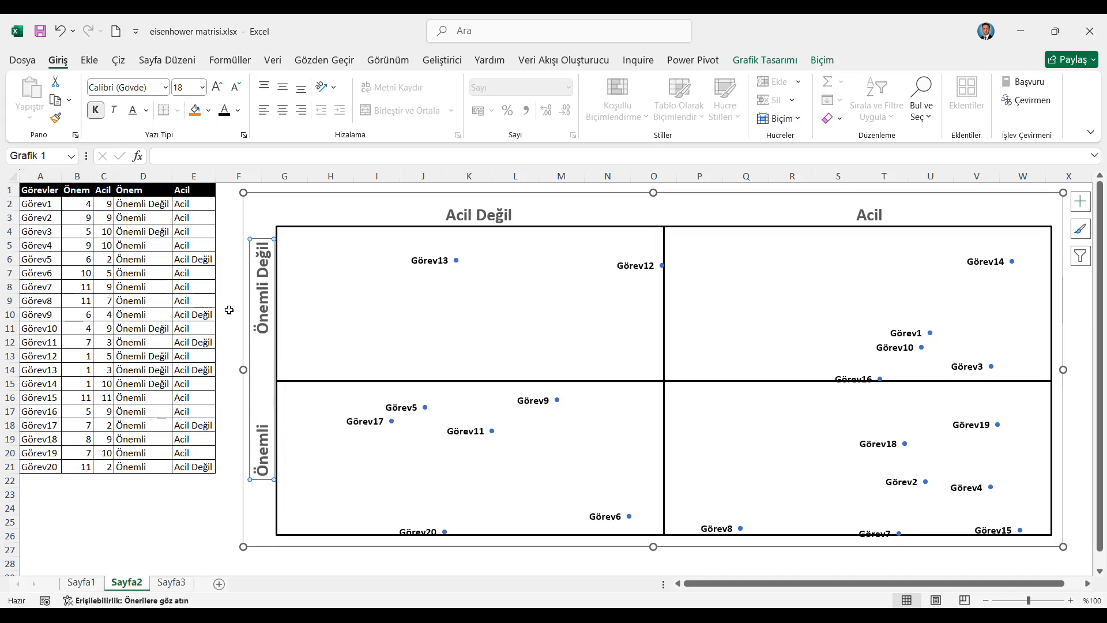
{"action": "left_click_drag", "start_coordinate": [250, 319], "coordinate": [246, 320]}
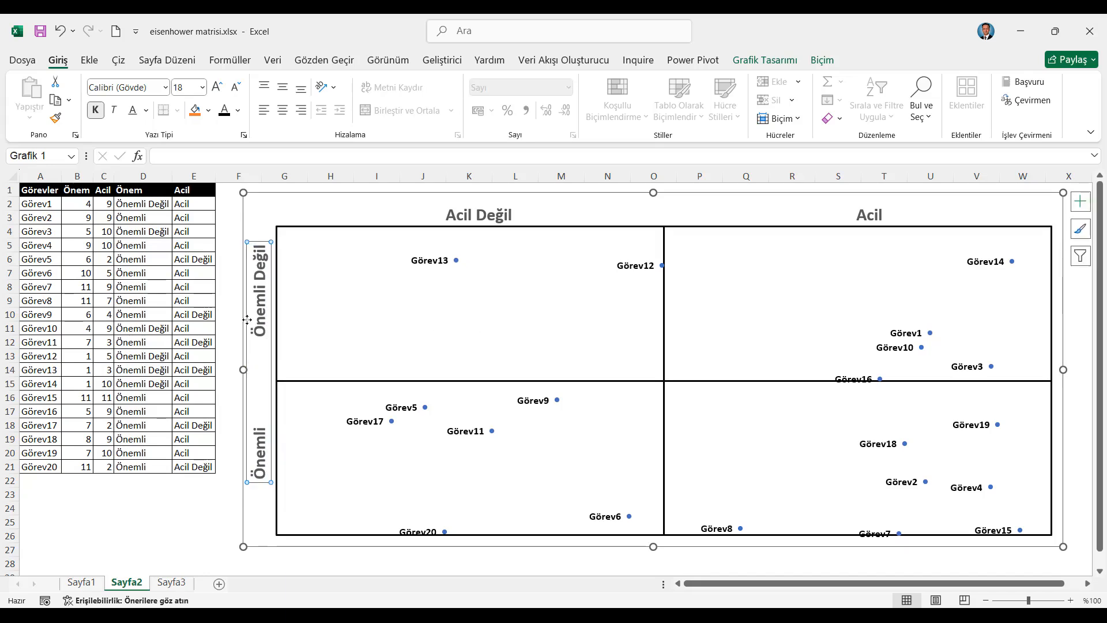
{"action": "left_click", "coordinate": [500, 217]}
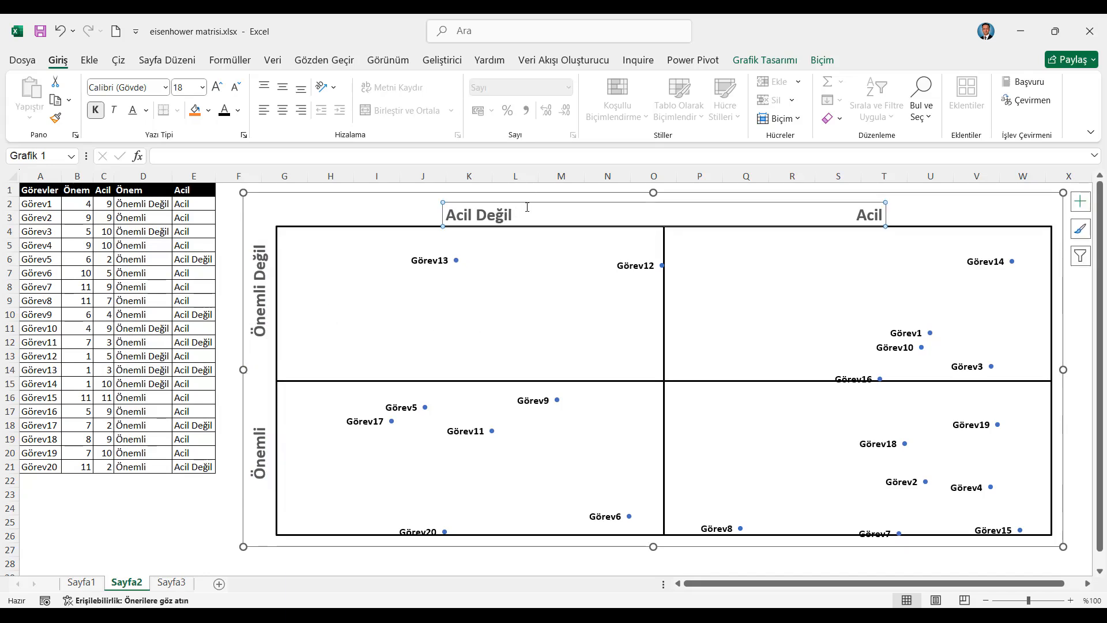
{"action": "left_click_drag", "start_coordinate": [527, 199], "coordinate": [528, 197]}
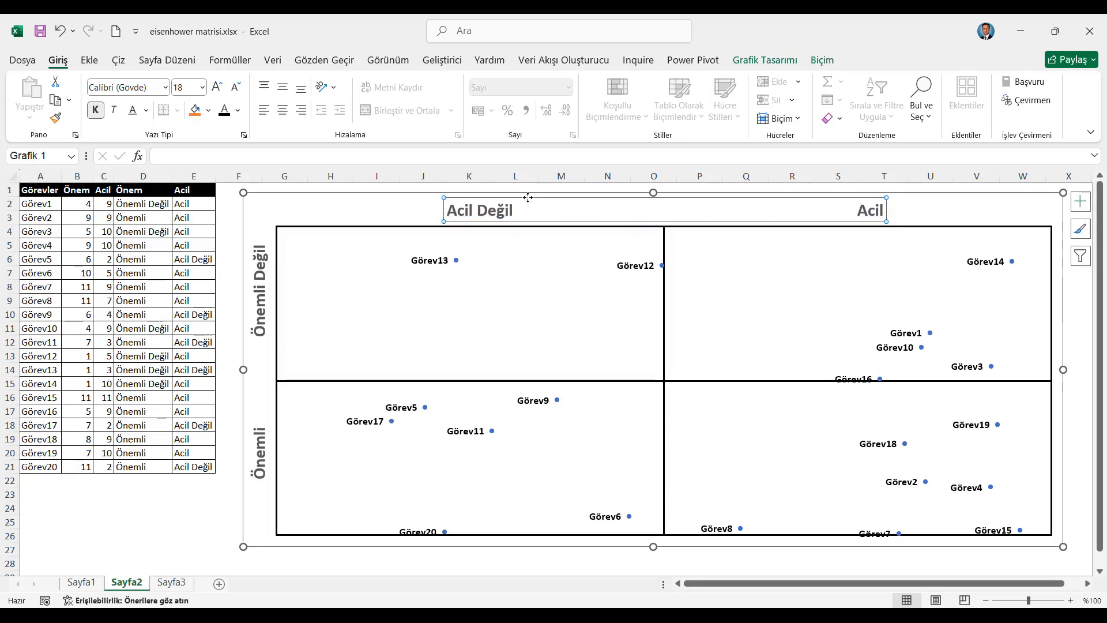
- Deselect the chart and look at the finished coloured matrix on Sayfa1, returning to Sayfa2
{"action": "left_click", "coordinate": [44, 190]}
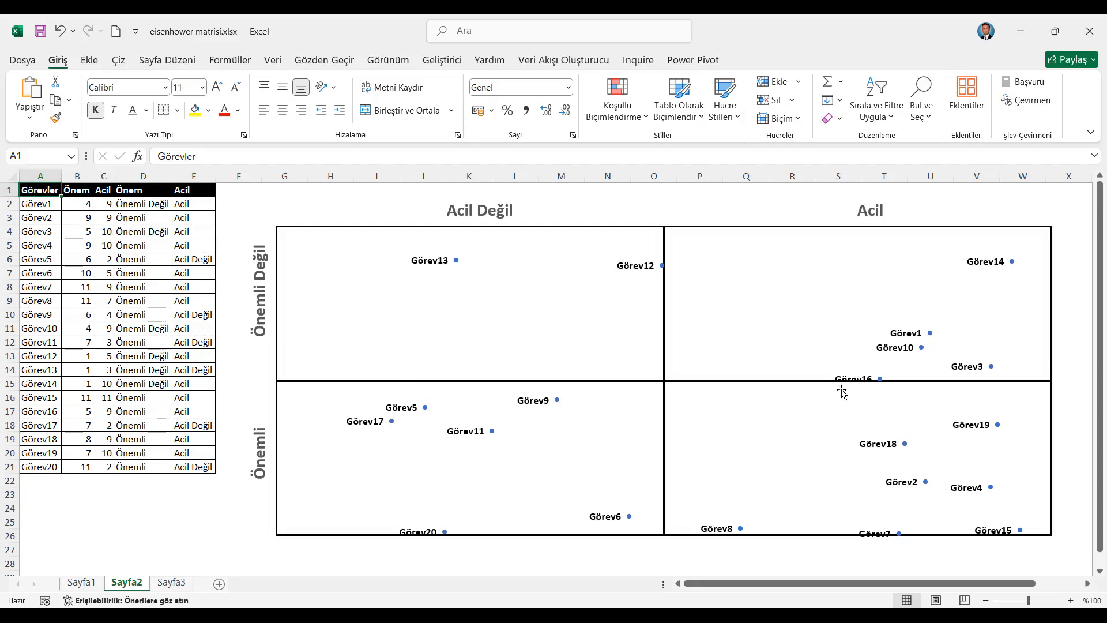
{"action": "left_click", "coordinate": [83, 583]}
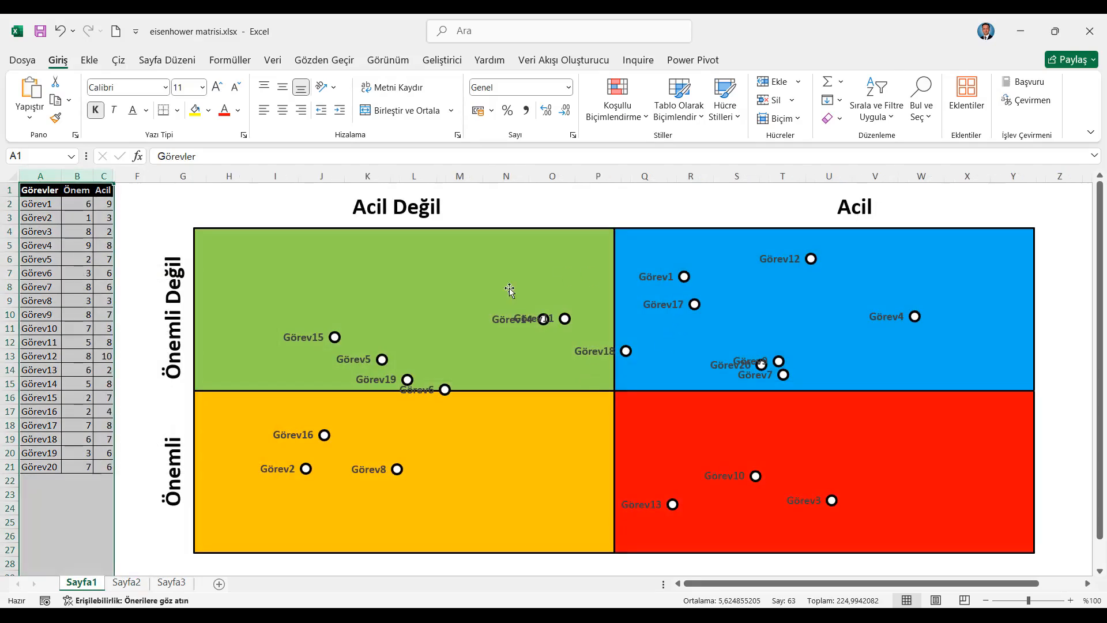
{"action": "left_click", "coordinate": [128, 583]}
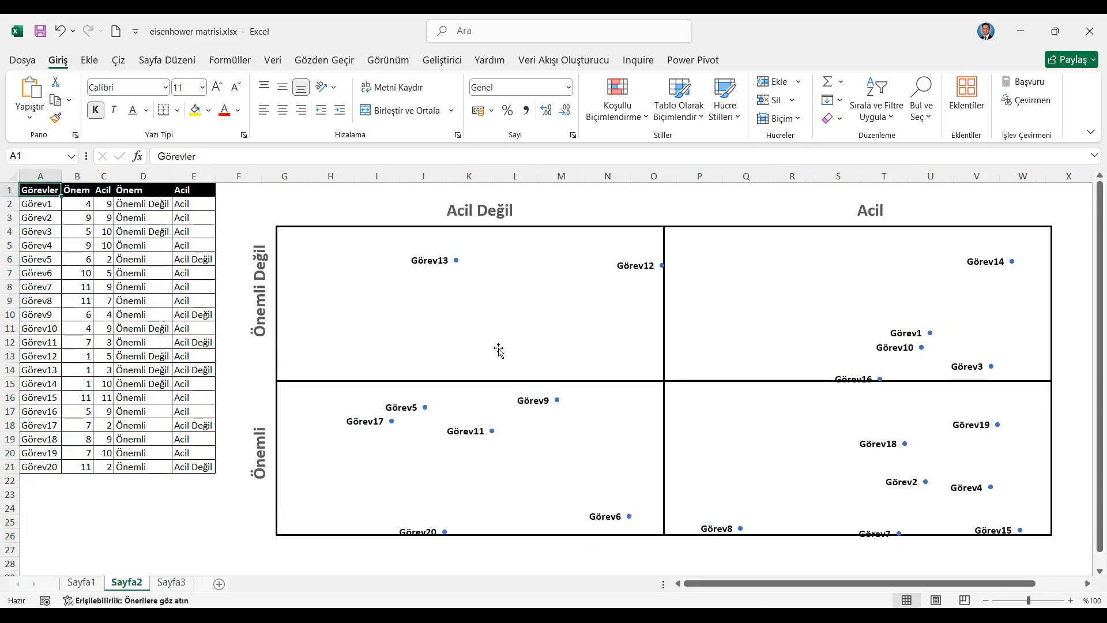
- Switch to the PowerPoint presentation and add a blank slide after the four-colour slide
{"action": "key", "text": "alt+Tab"}
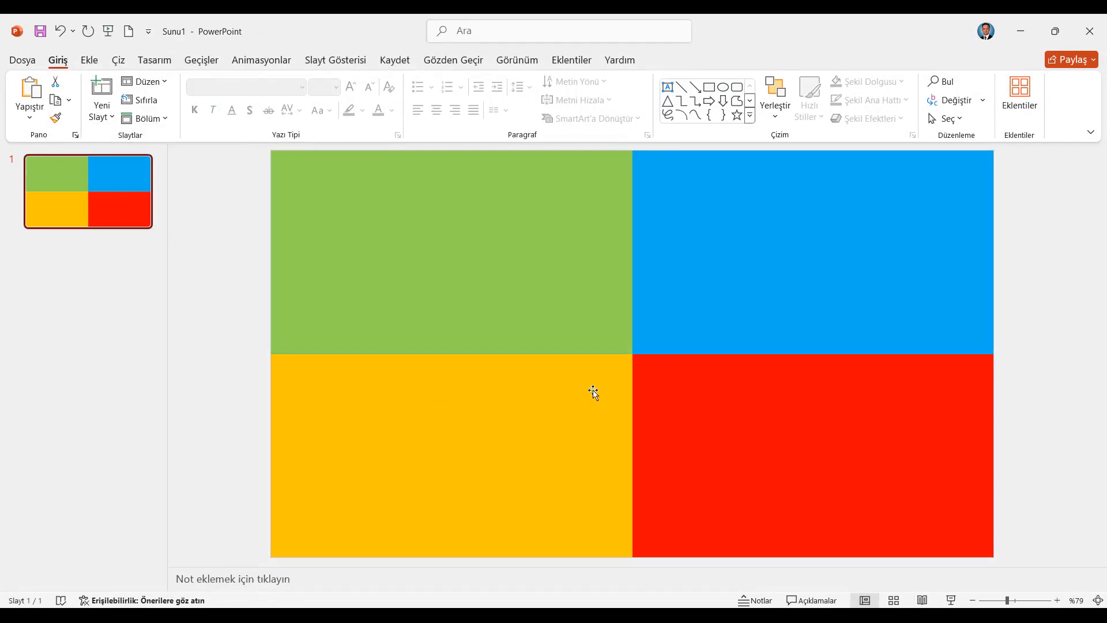
{"action": "right_click", "coordinate": [39, 271]}
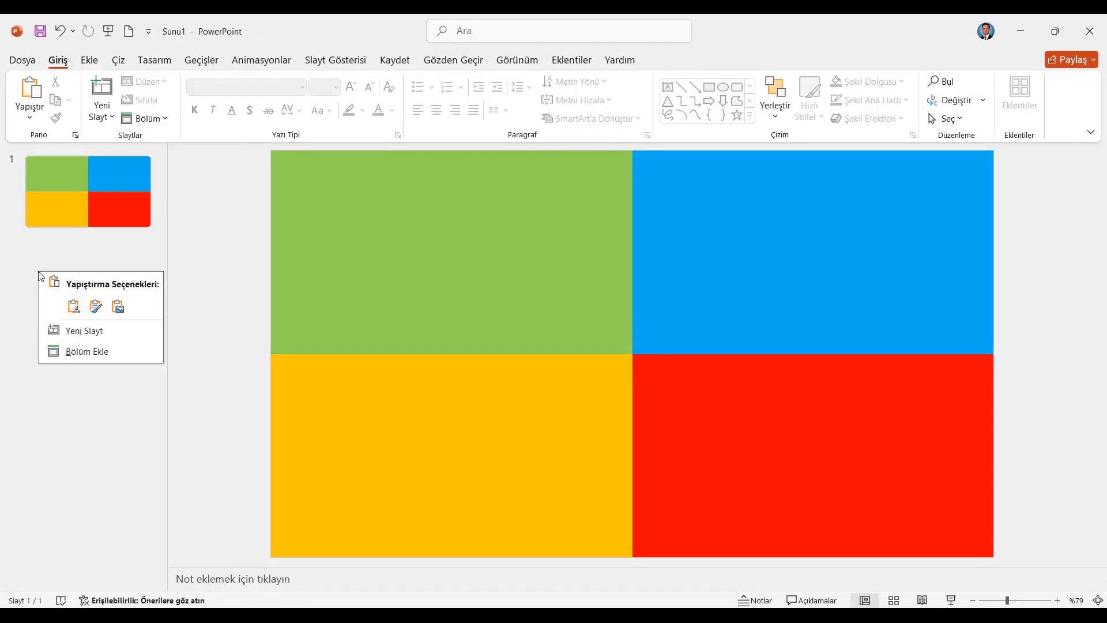
{"action": "left_click", "coordinate": [81, 328]}
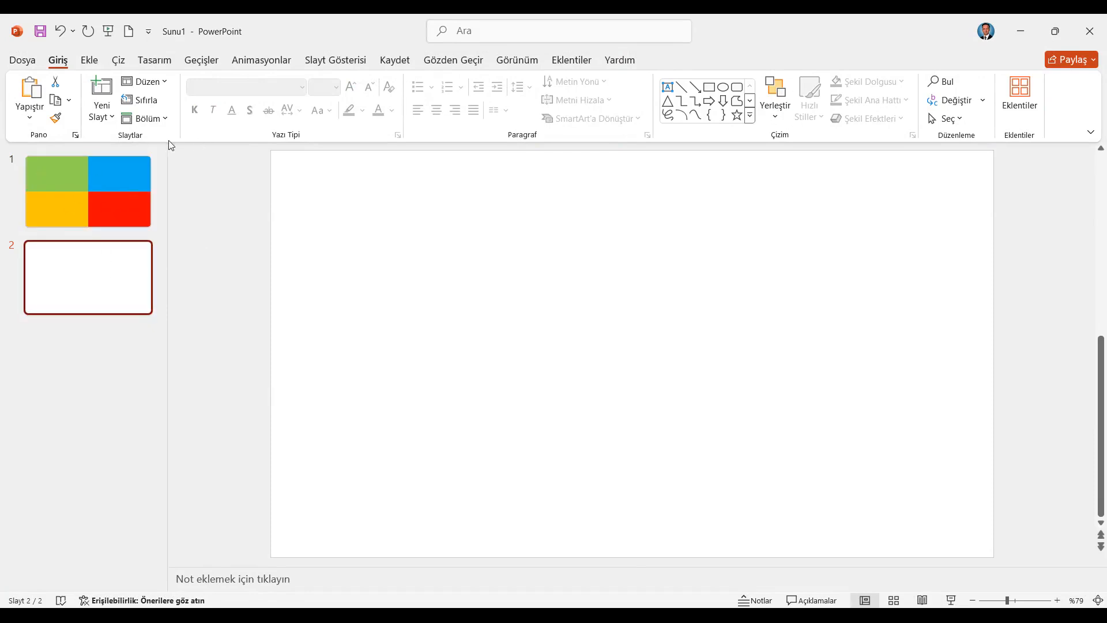
- Insert a rectangle and size it to 9,53 cm by 16,93 cm so it covers the slide's upper-left quarter
{"action": "left_click", "coordinate": [90, 60]}
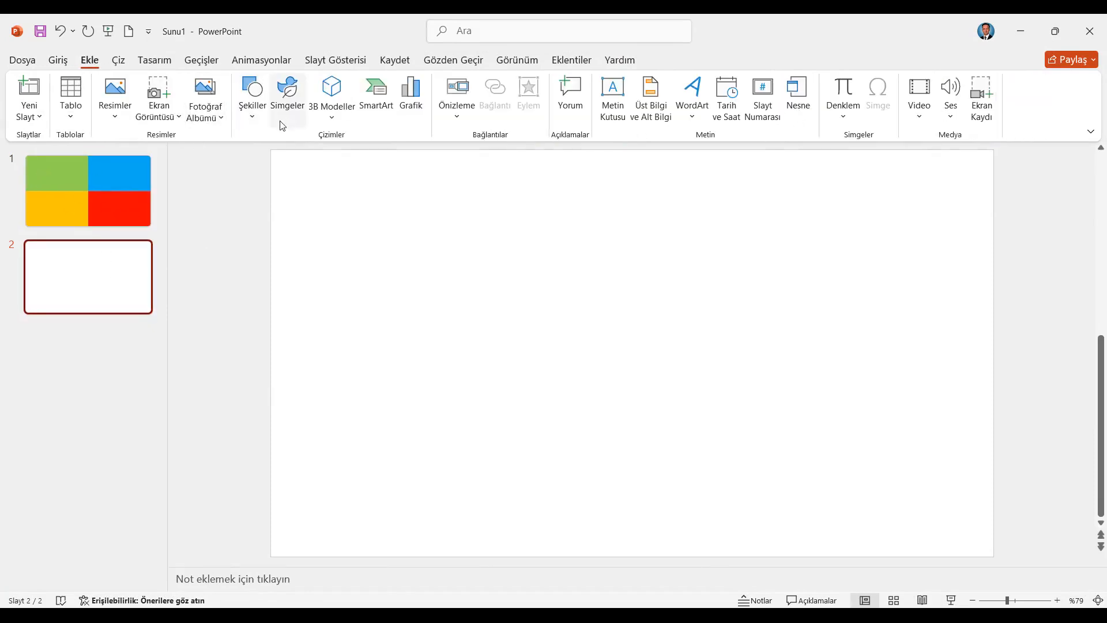
{"action": "left_click", "coordinate": [254, 115]}
{"action": "left_click", "coordinate": [248, 255]}
{"action": "left_click", "coordinate": [376, 208]}
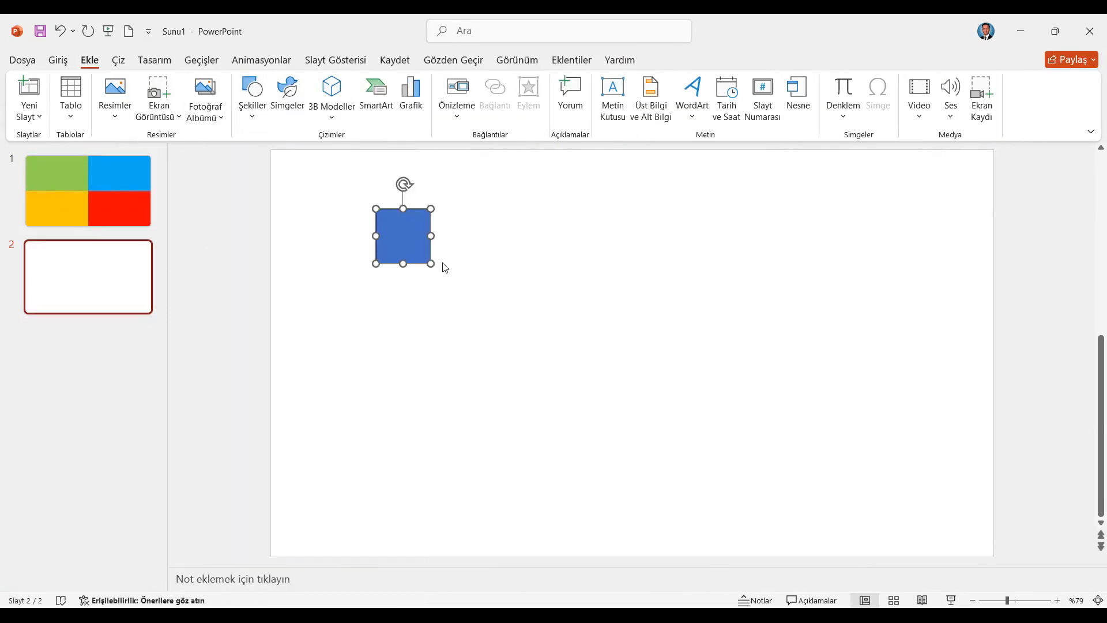
{"action": "left_click_drag", "start_coordinate": [437, 271], "coordinate": [555, 354]}
{"action": "left_click_drag", "start_coordinate": [494, 302], "coordinate": [393, 246]}
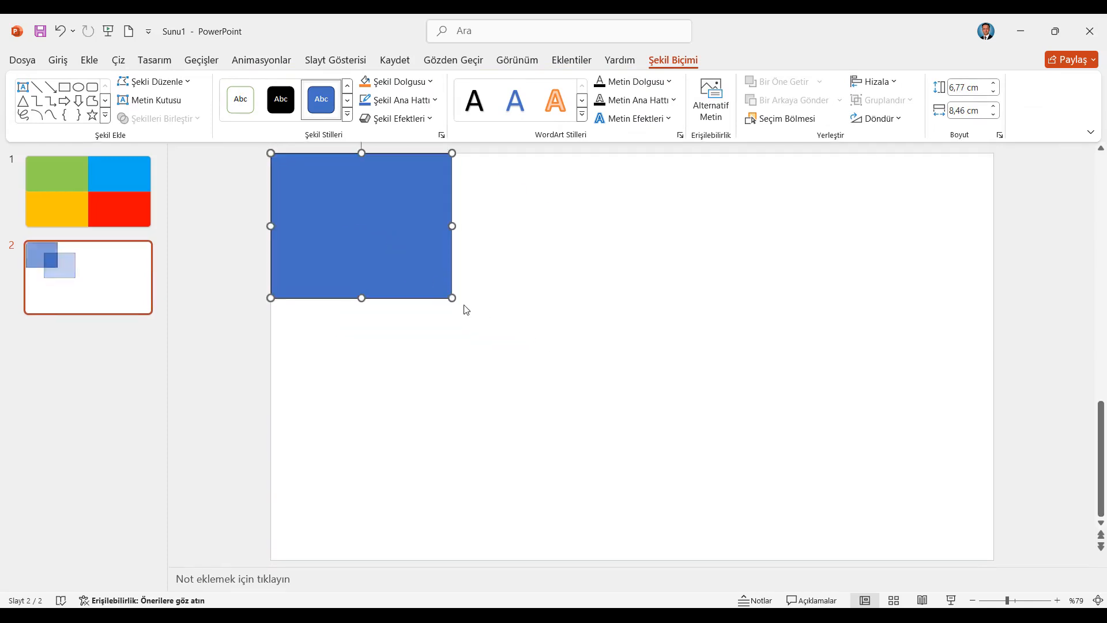
{"action": "left_click_drag", "start_coordinate": [453, 297], "coordinate": [586, 381]}
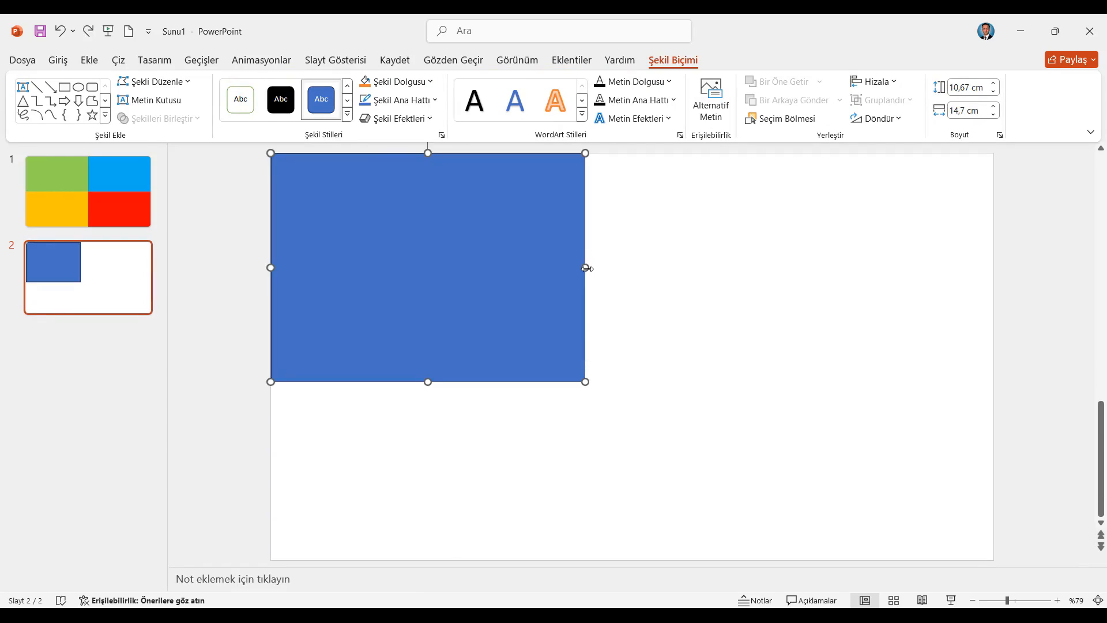
{"action": "left_click_drag", "start_coordinate": [587, 268], "coordinate": [633, 277]}
{"action": "left_click_drag", "start_coordinate": [451, 382], "coordinate": [459, 357]}
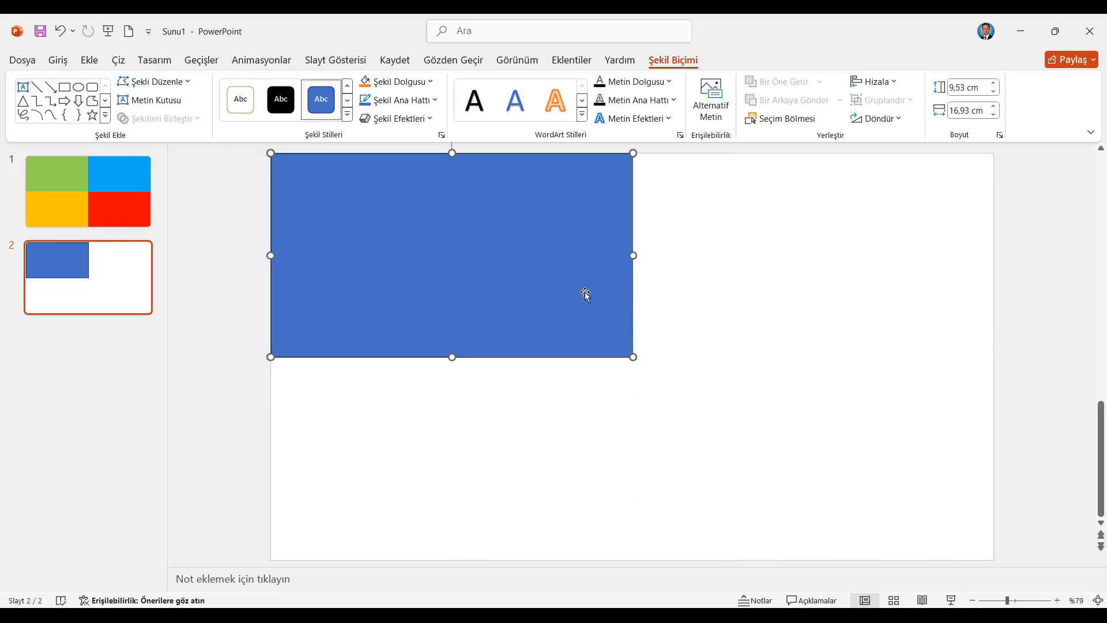
- Remove the rectangle's outline and fill it with the standard light green
{"action": "left_click", "coordinate": [382, 100]}
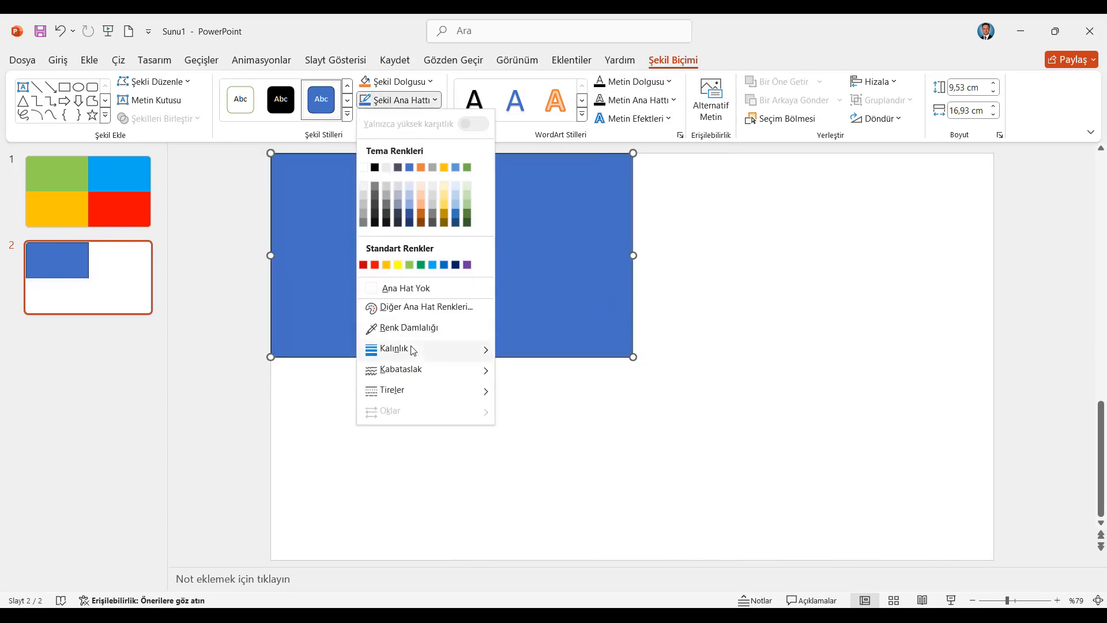
{"action": "left_click", "coordinate": [398, 288]}
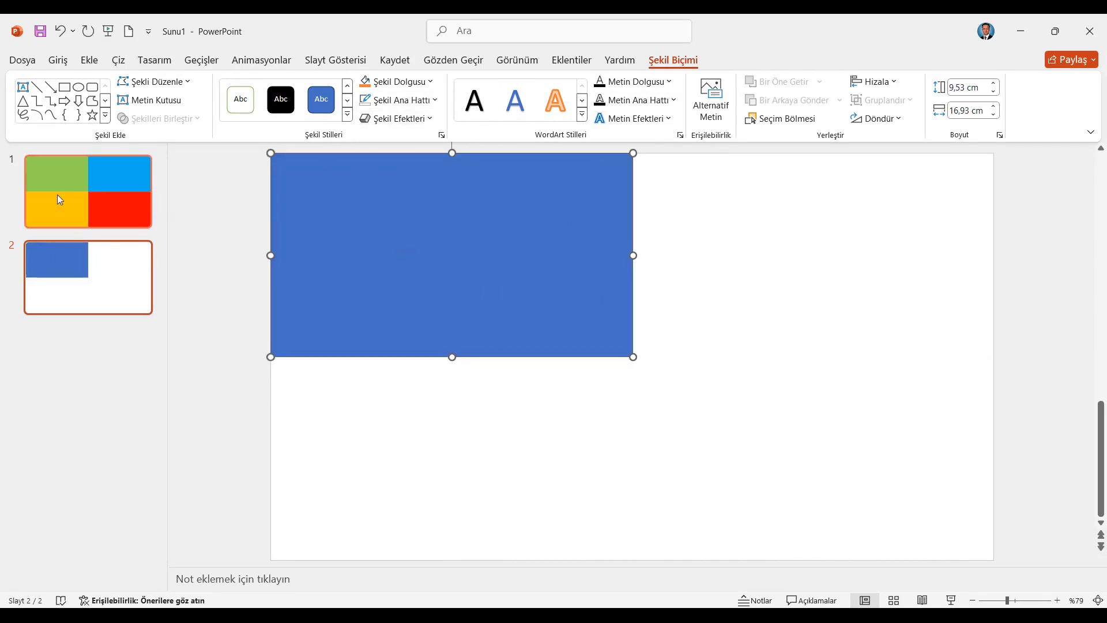
{"action": "left_click", "coordinate": [430, 81]}
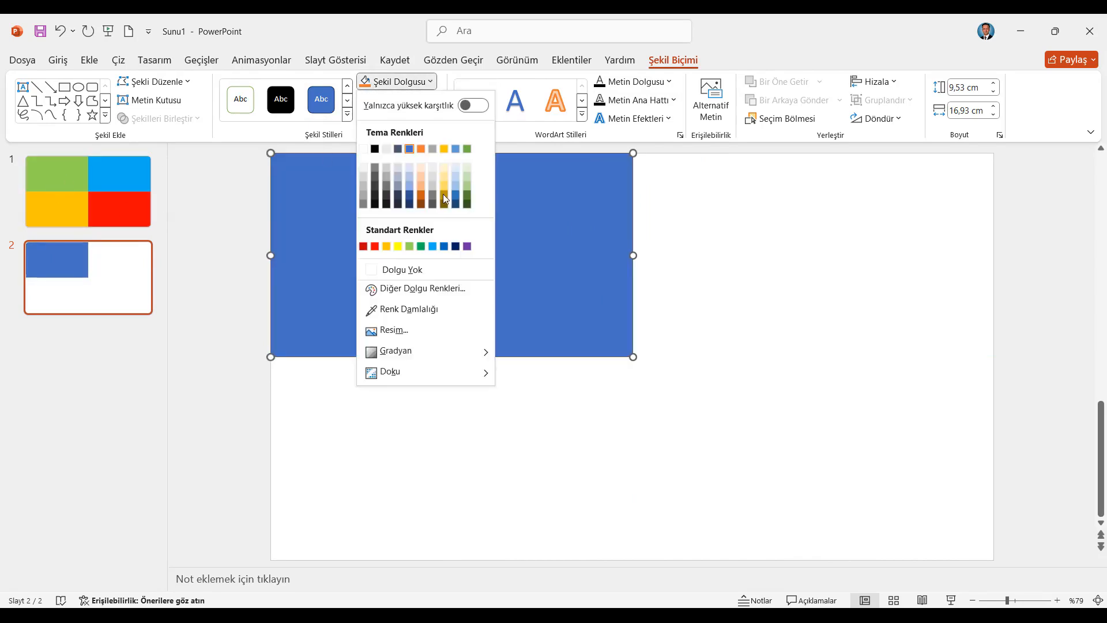
{"action": "left_click", "coordinate": [409, 246]}
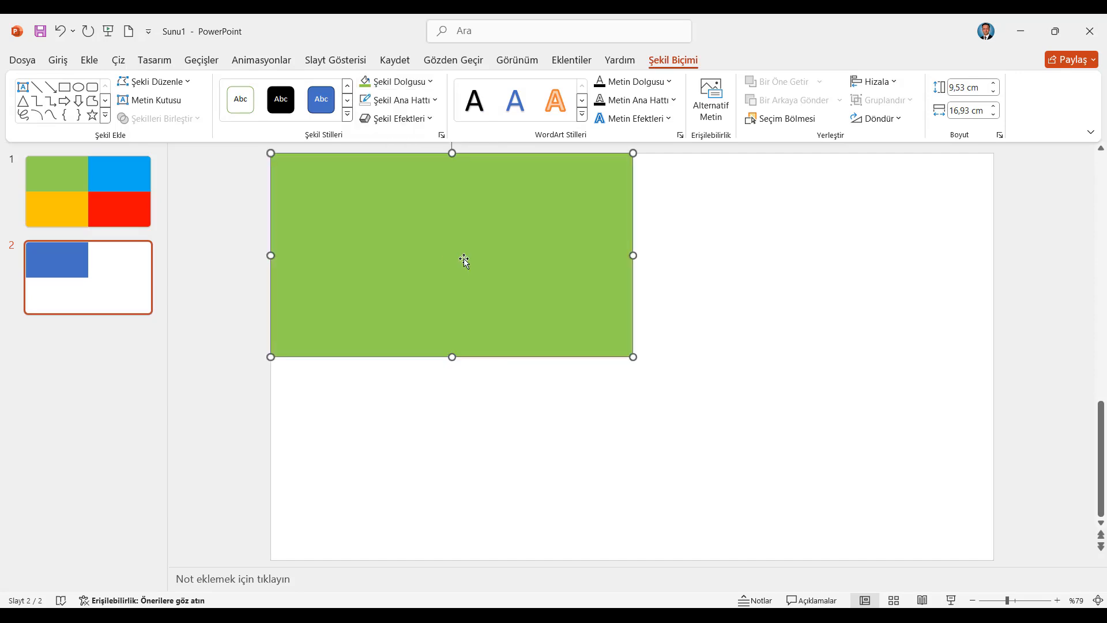
- Duplicate the green rectangle into the slide's upper-right quarter and fill the copy with the standard light blue
{"action": "key", "text": "ctrl+v"}
{"action": "left_click_drag", "start_coordinate": [522, 252], "coordinate": [873, 240]}
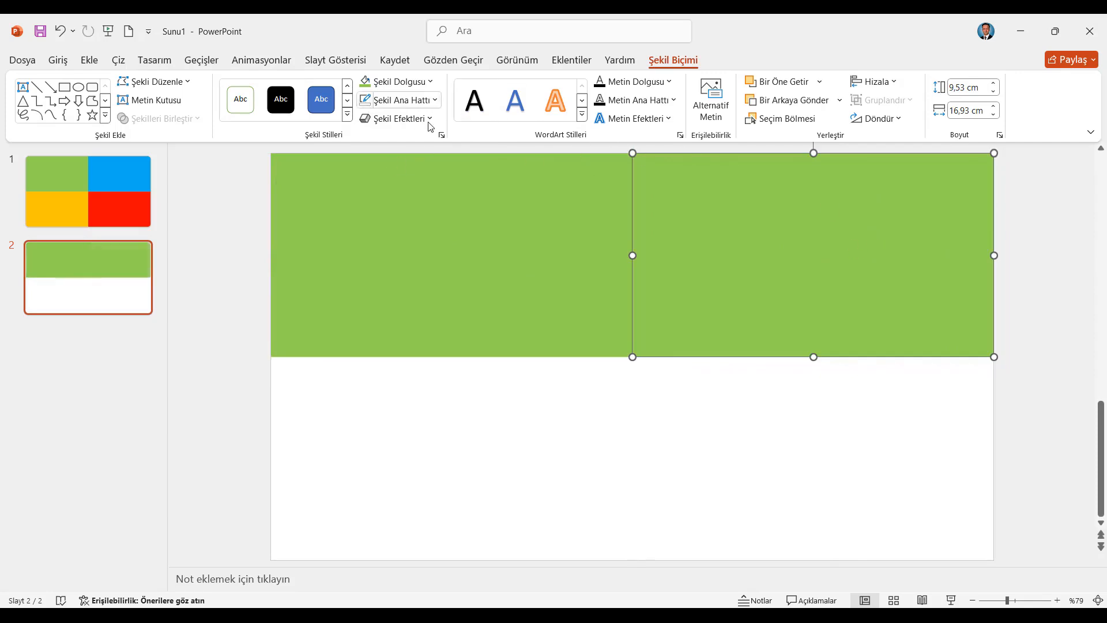
{"action": "left_click", "coordinate": [403, 81]}
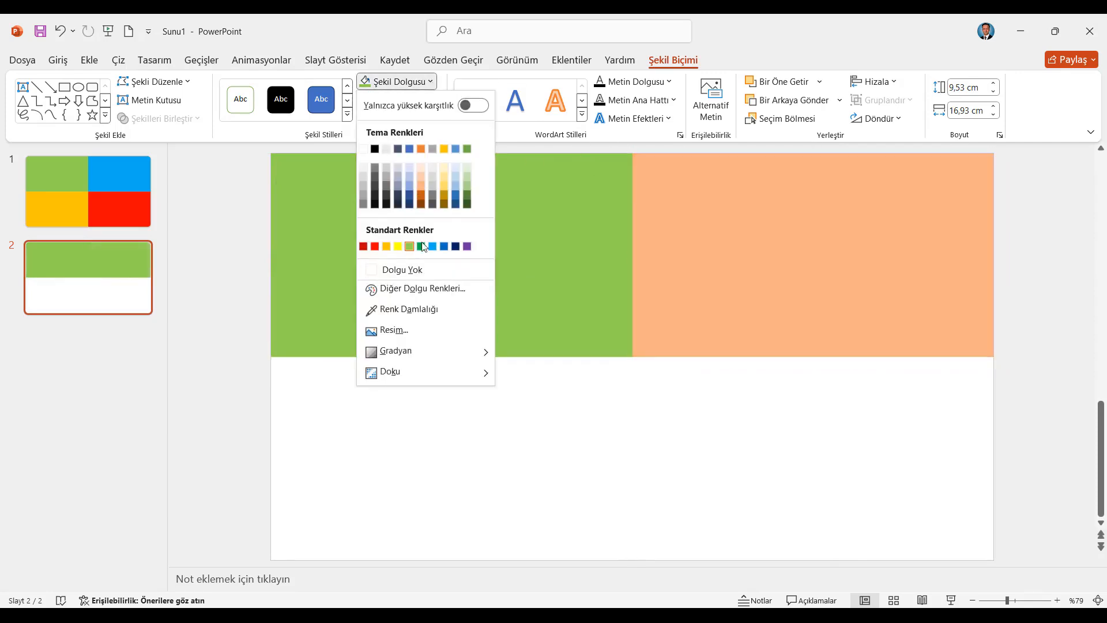
{"action": "left_click", "coordinate": [432, 247]}
- Duplicate the green and blue rectangles together into the slide's lower half and fill both copies orange
{"action": "left_click", "coordinate": [625, 269]}
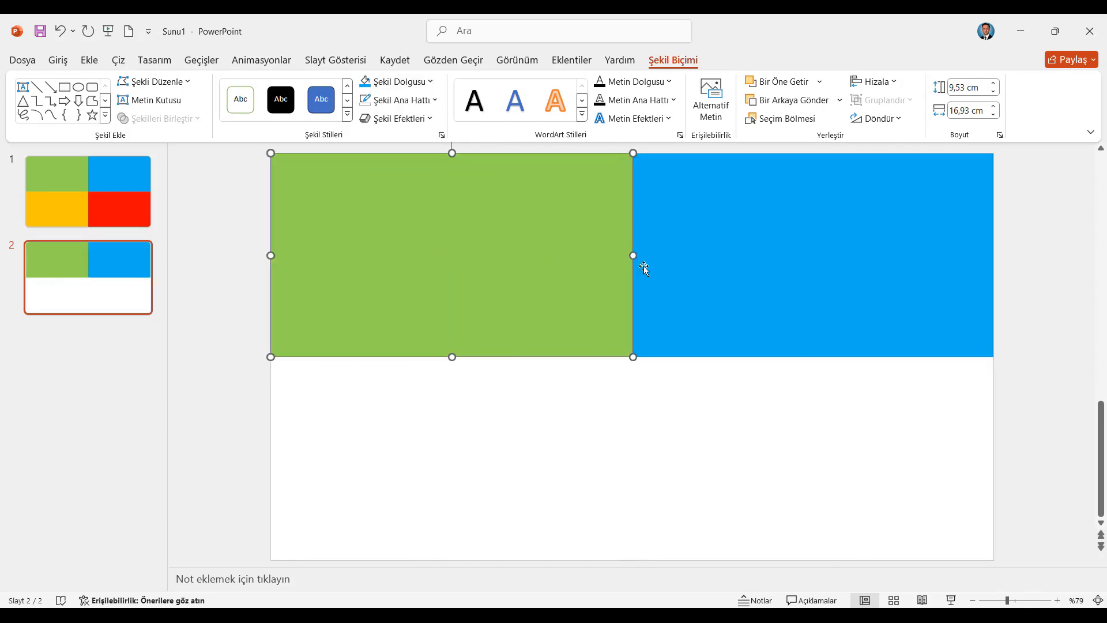
{"action": "left_click", "coordinate": [672, 266], "text": "ctrl"}
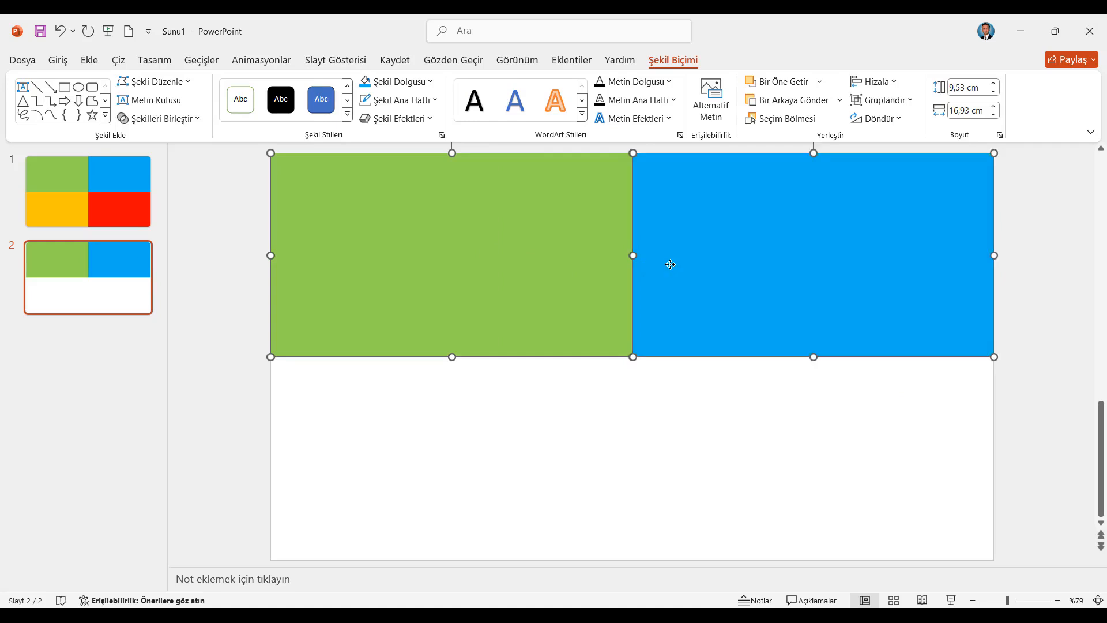
{"action": "key", "text": "ctrl+c"}
{"action": "key", "text": "ctrl+v"}
{"action": "left_click_drag", "start_coordinate": [670, 264], "coordinate": [586, 460]}
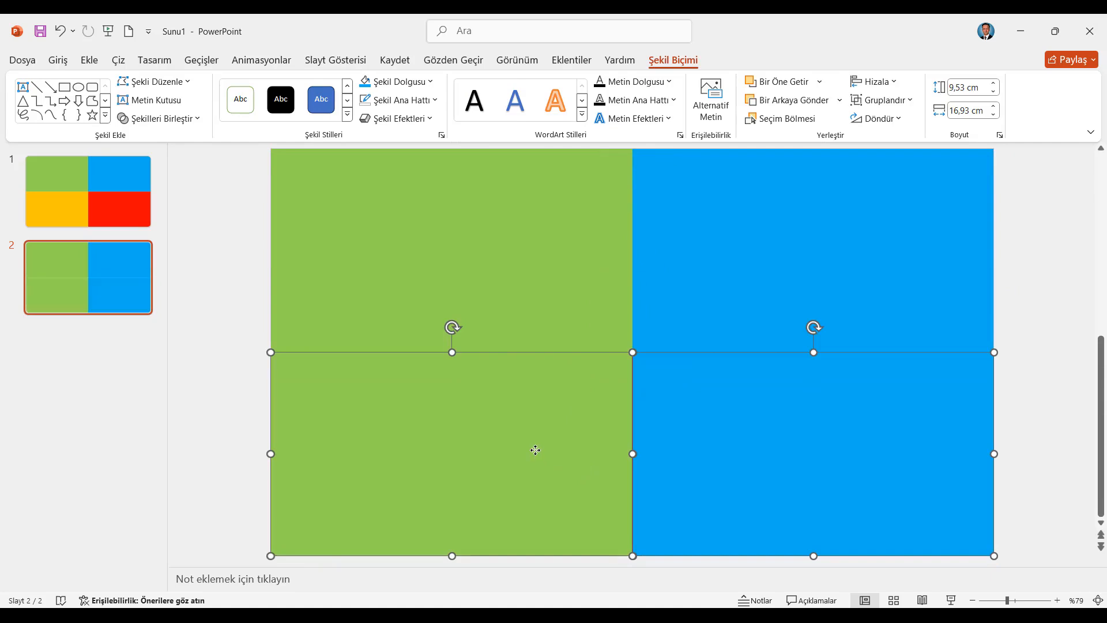
{"action": "left_click", "coordinate": [429, 82]}
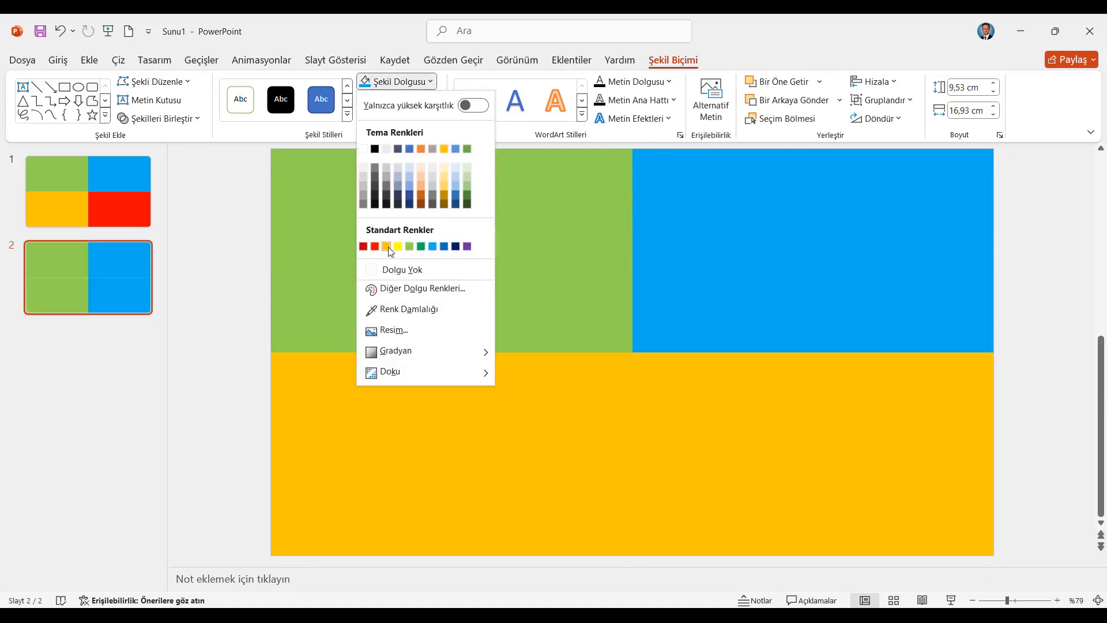
{"action": "left_click", "coordinate": [388, 245]}
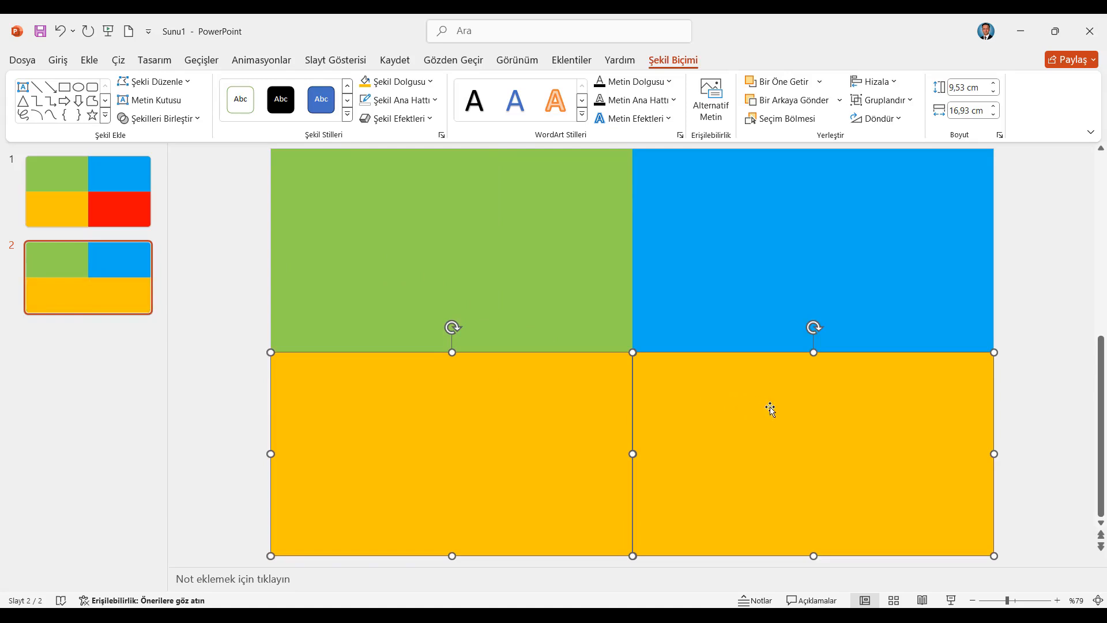
- Fill only the lower-right rectangle with the standard red
{"action": "left_click", "coordinate": [722, 417]}
{"action": "left_click_drag", "start_coordinate": [562, 411], "coordinate": [564, 410]}
{"action": "left_click", "coordinate": [724, 412]}
{"action": "mouse_move", "coordinate": [743, 413]}
{"action": "left_mouse_down"}
{"action": "mouse_move", "coordinate": [743, 429]}
{"action": "mouse_move", "coordinate": [745, 413]}
{"action": "left_mouse_up"}
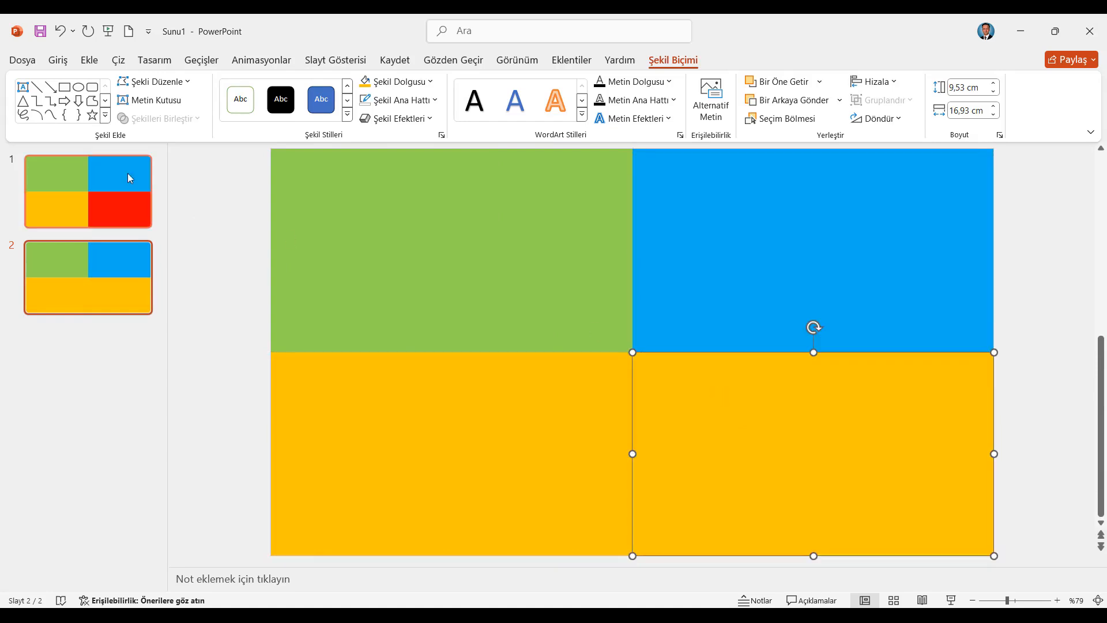
{"action": "left_click", "coordinate": [431, 84]}
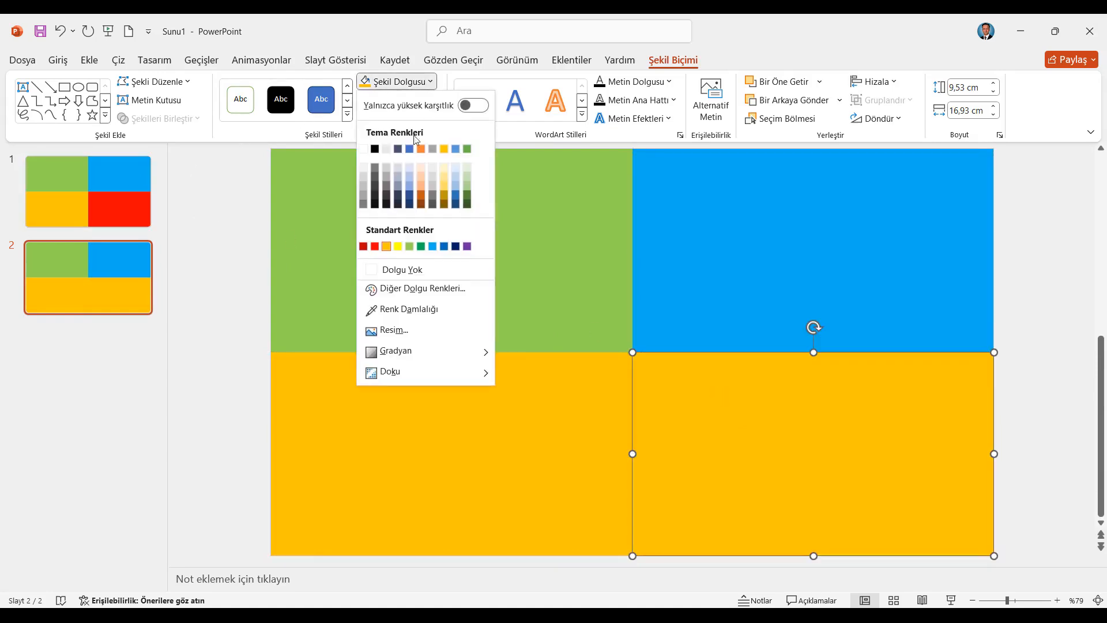
{"action": "left_click", "coordinate": [381, 251]}
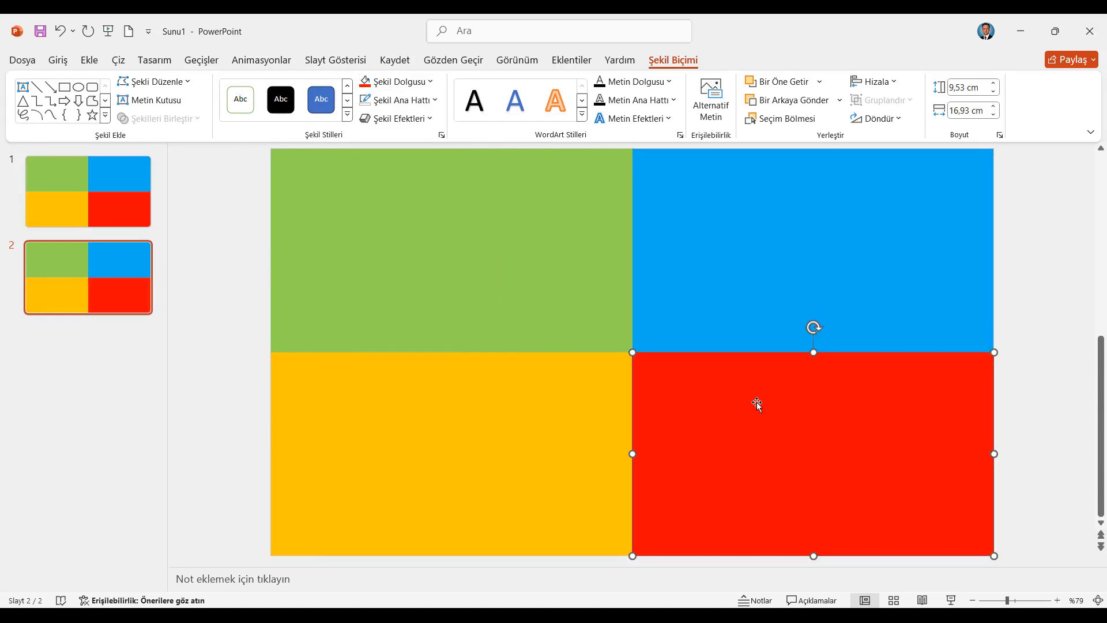
{"action": "left_click_drag", "start_coordinate": [756, 403], "coordinate": [757, 402]}
{"action": "left_click", "coordinate": [1013, 378]}
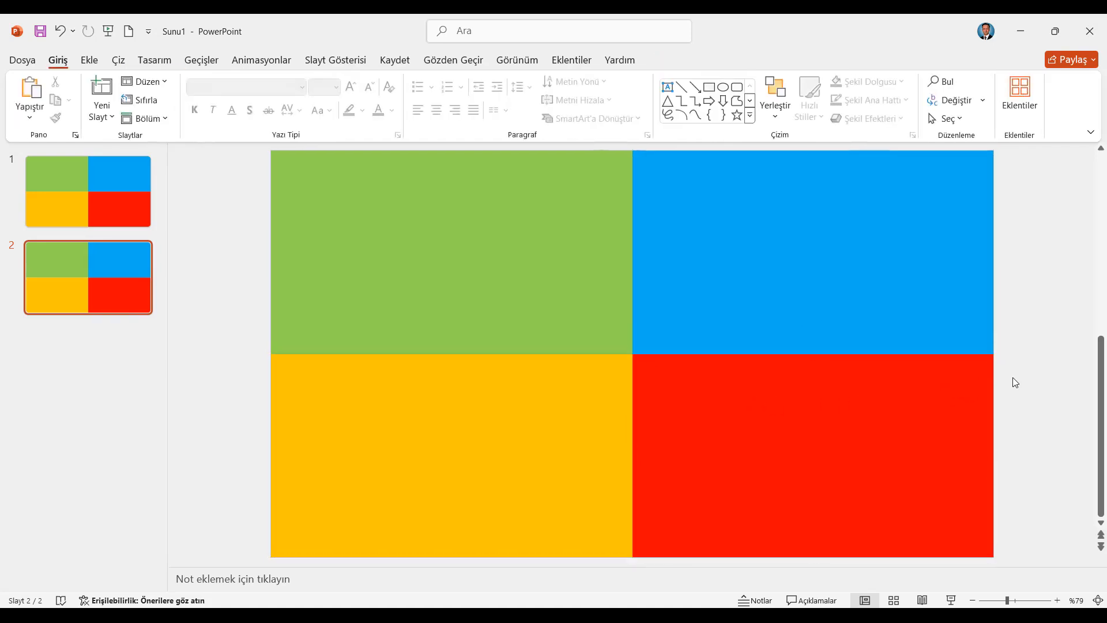
- Insert a 2,54 cm square rectangle on top of the green quadrant
{"action": "left_click", "coordinate": [89, 60]}
{"action": "left_click", "coordinate": [252, 98]}
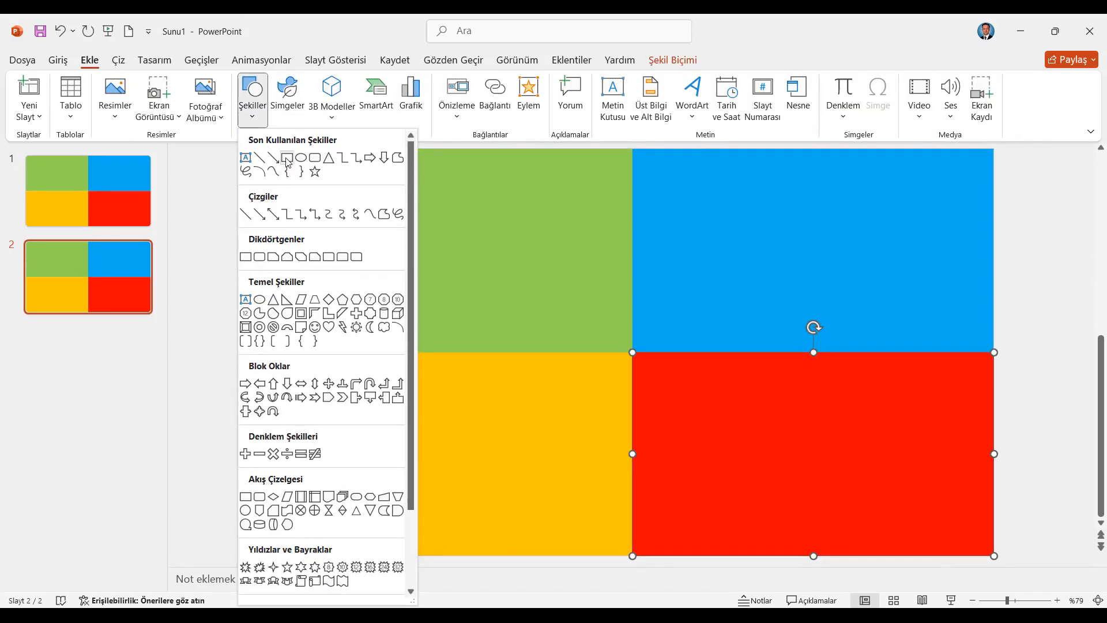
{"action": "left_click", "coordinate": [288, 158]}
{"action": "left_click", "coordinate": [354, 206]}
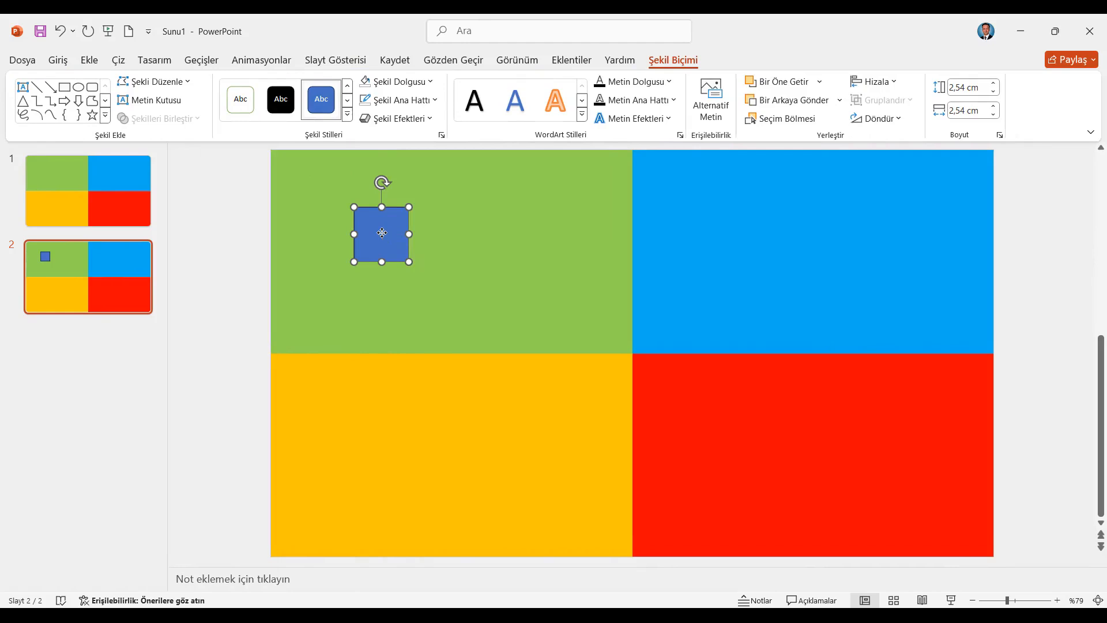
- Enter the text "İPTAL ET ÖNEMLİ DEĞİL ACİL DEĞİL" in capitals inside the small square
{"action": "key", "text": "Caps_Lock"}
{"action": "type", "text": "İptal"}
{"action": "key", "text": "BackSpace"}
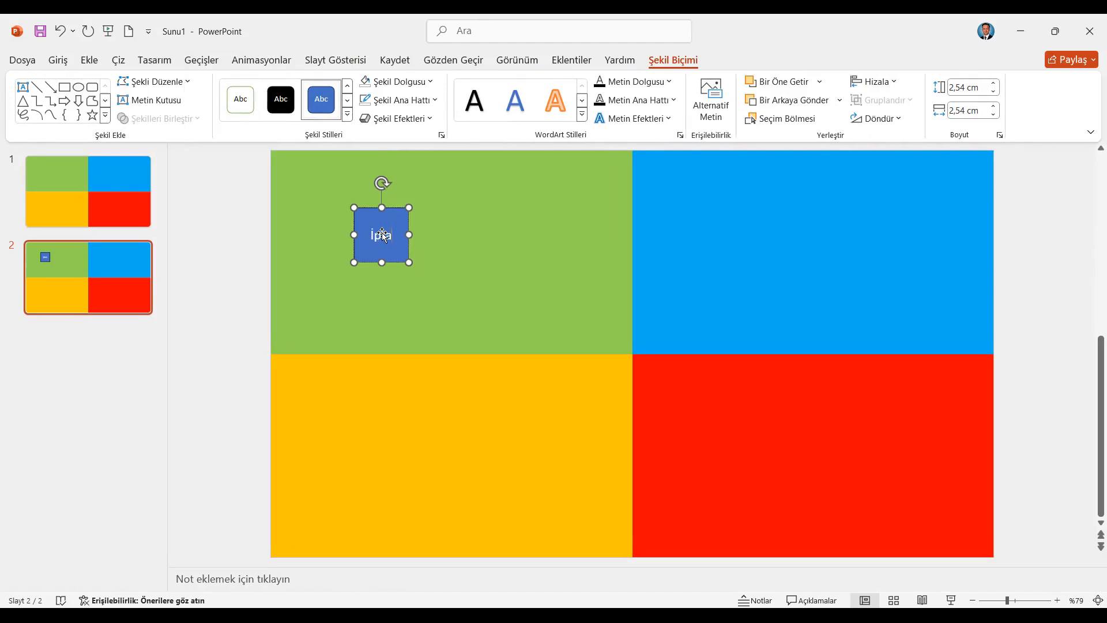
{"action": "key", "text": "Caps_Lock"}
{"action": "type", "text": "PTAL"}
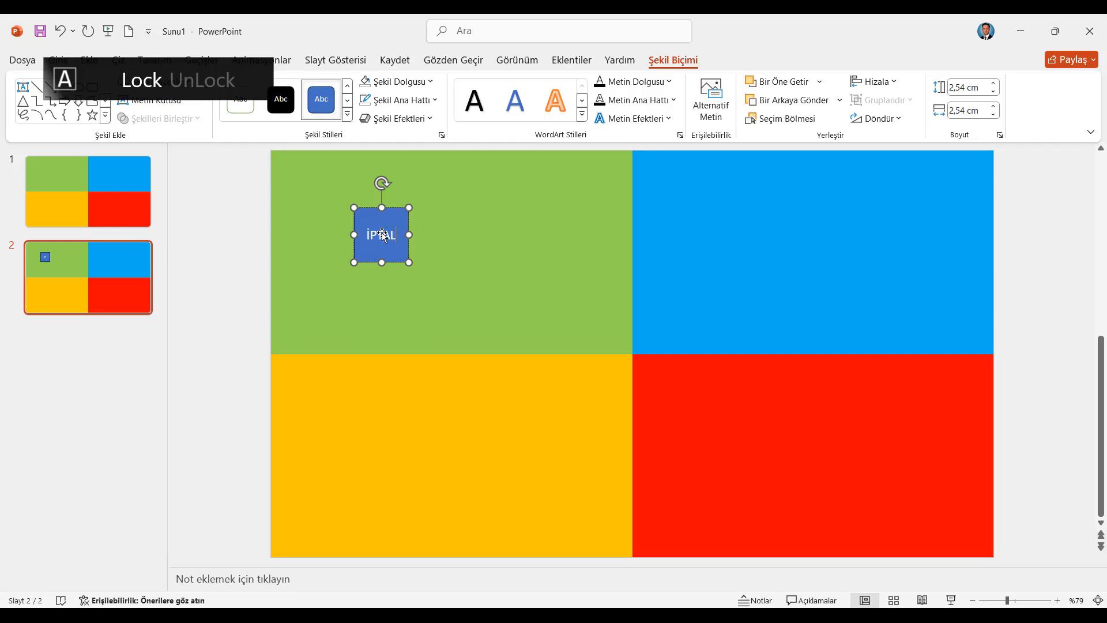
{"action": "type", "text": " ET ÖN"}
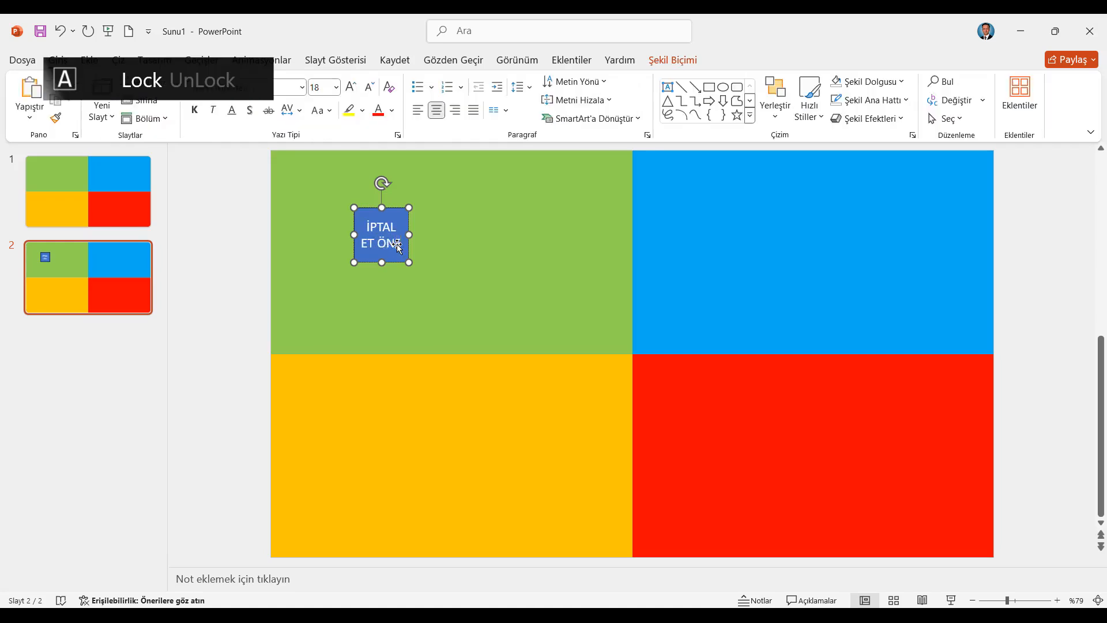
{"action": "type", "text": "EMLİ DEĞİL"}
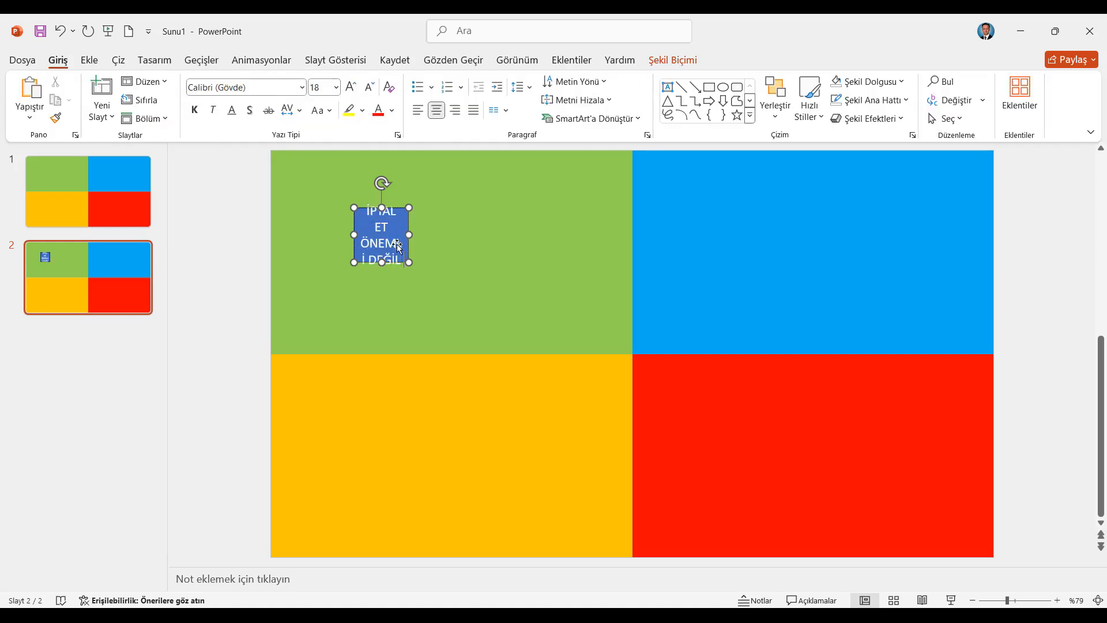
{"action": "type", "text": " ACİL DEĞİL"}
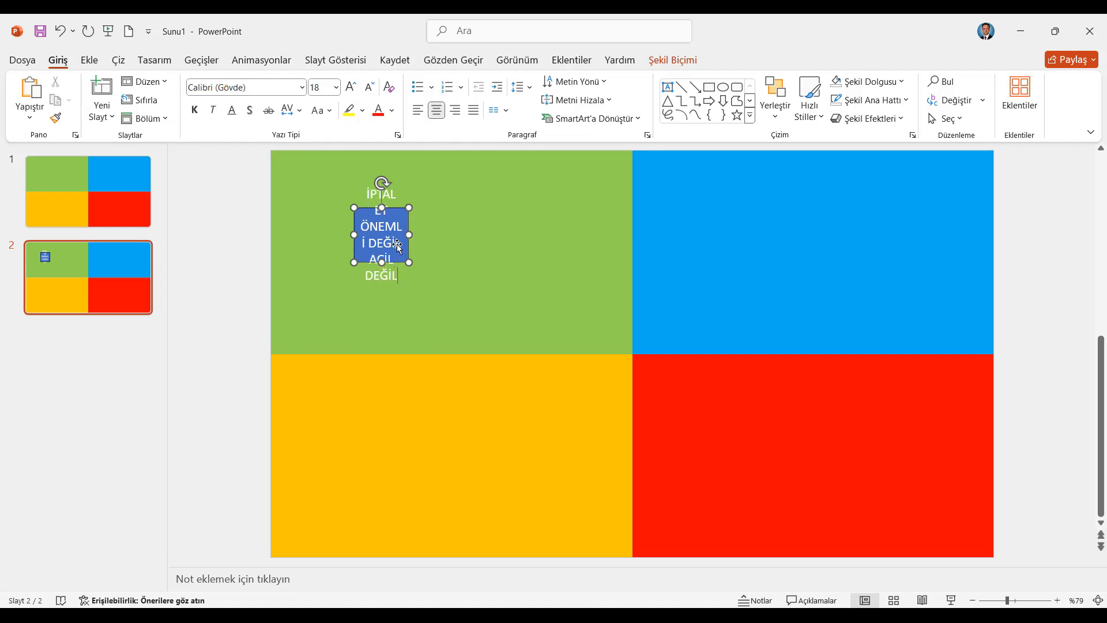
- Enlarge the label rectangle within the green quadrant to fit its text and place the text cursor before "ÖNEMLİ"
{"action": "left_click_drag", "start_coordinate": [409, 263], "coordinate": [548, 309]}
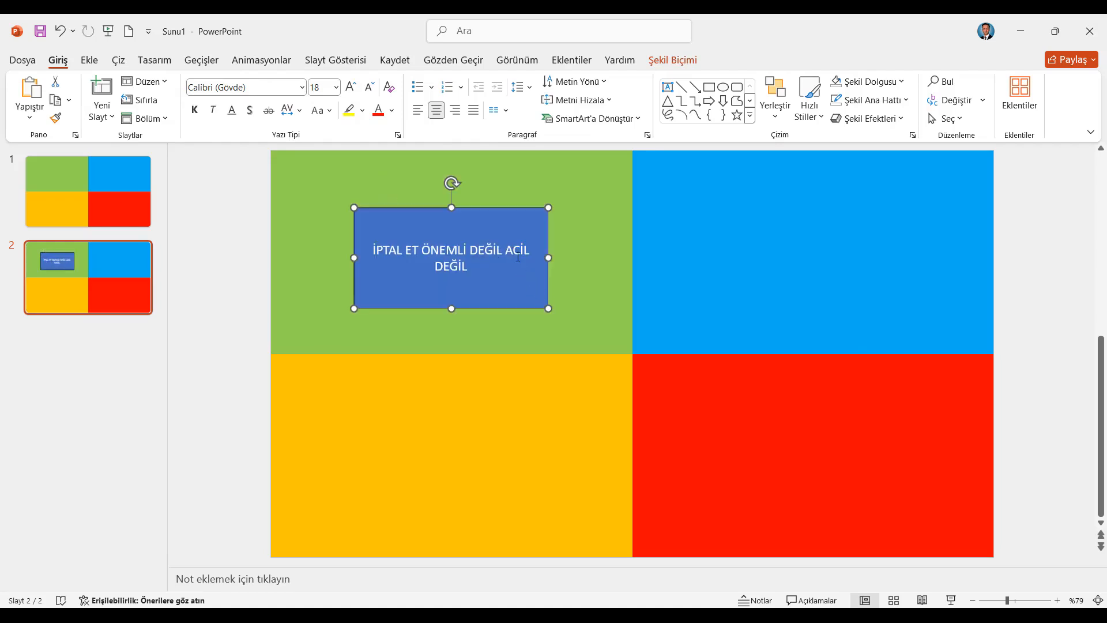
{"action": "left_click", "coordinate": [424, 250]}
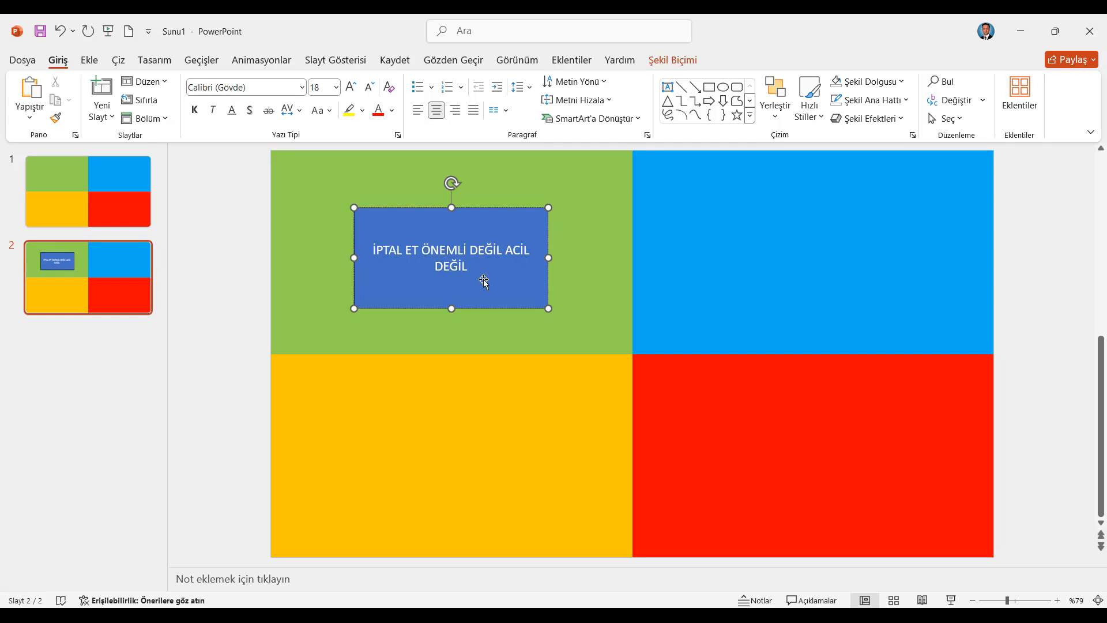